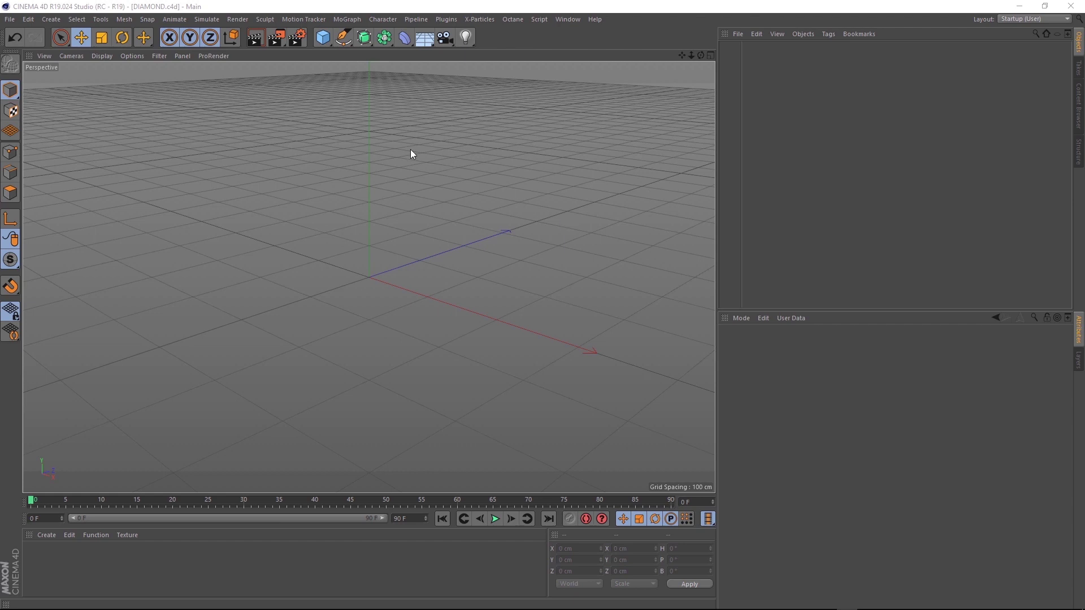
# - Add a cone primitive and display the scene with Gouraud Shading (Lines)
pyautogui.click(324, 38)
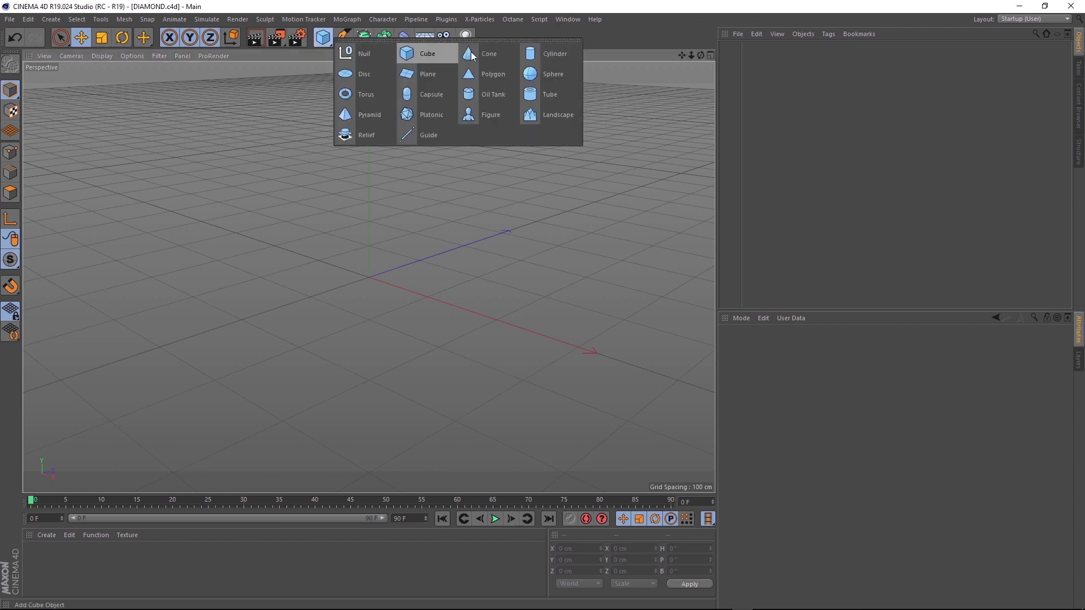
pyautogui.click(484, 55)
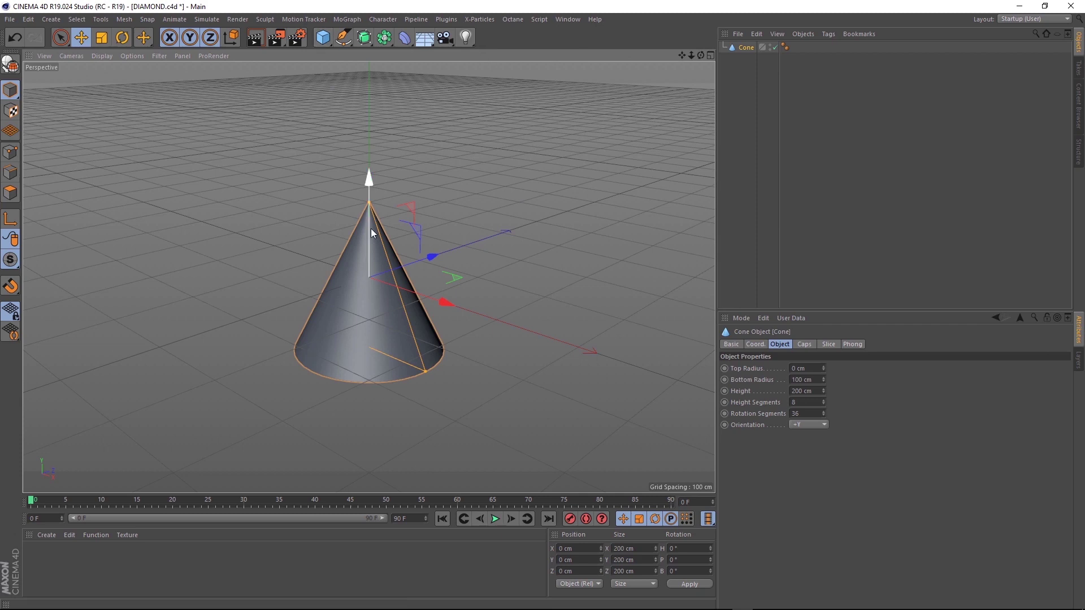
pyautogui.click(102, 55)
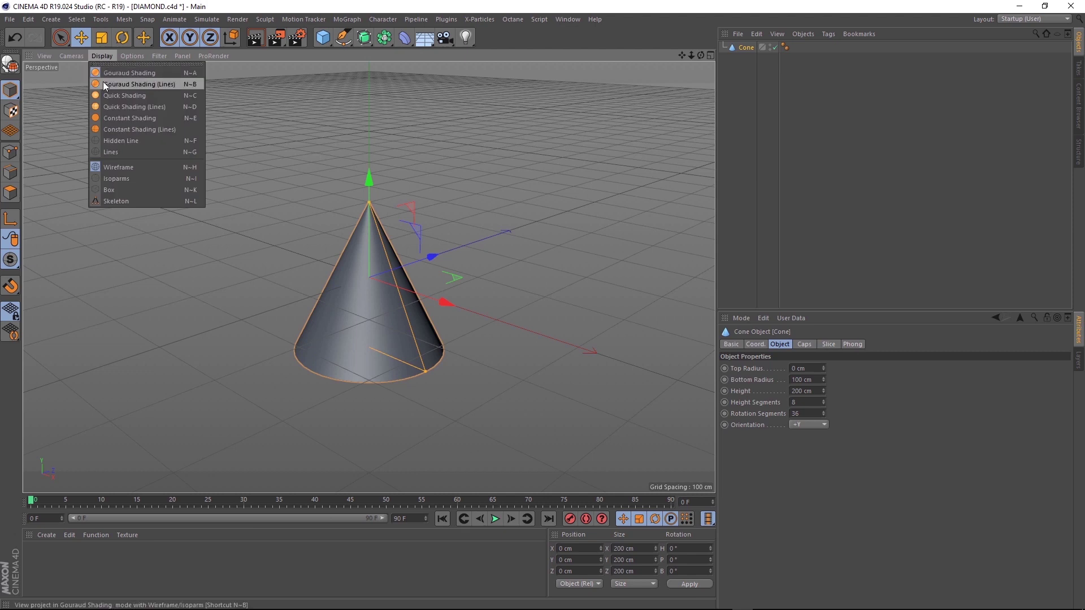
pyautogui.click(104, 84)
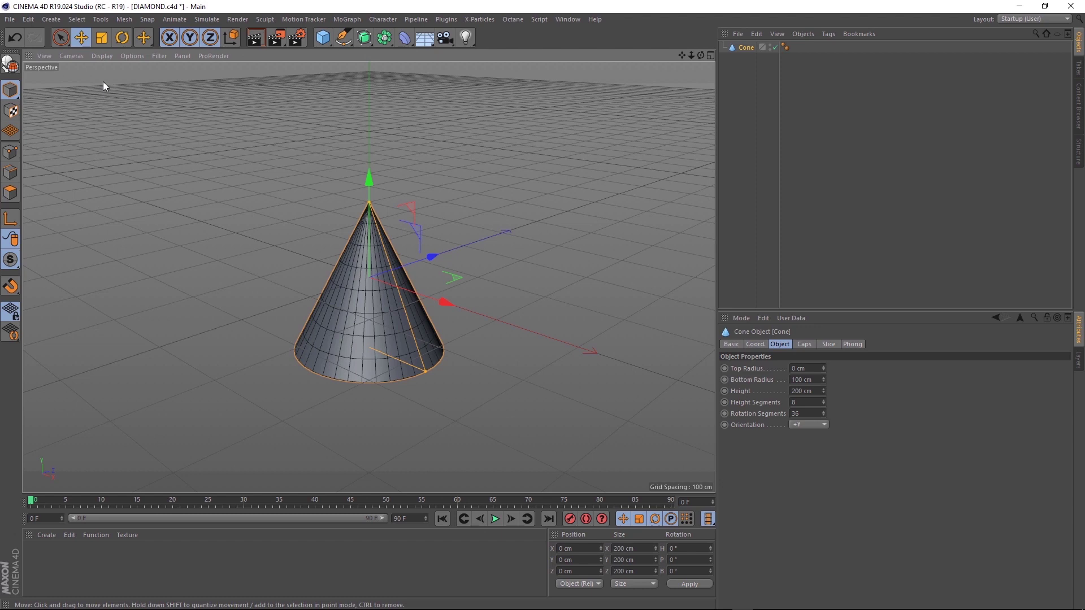
# - Orient the cone along -Y so it points downward and set its rotation segments to 8
pyautogui.click(805, 425)
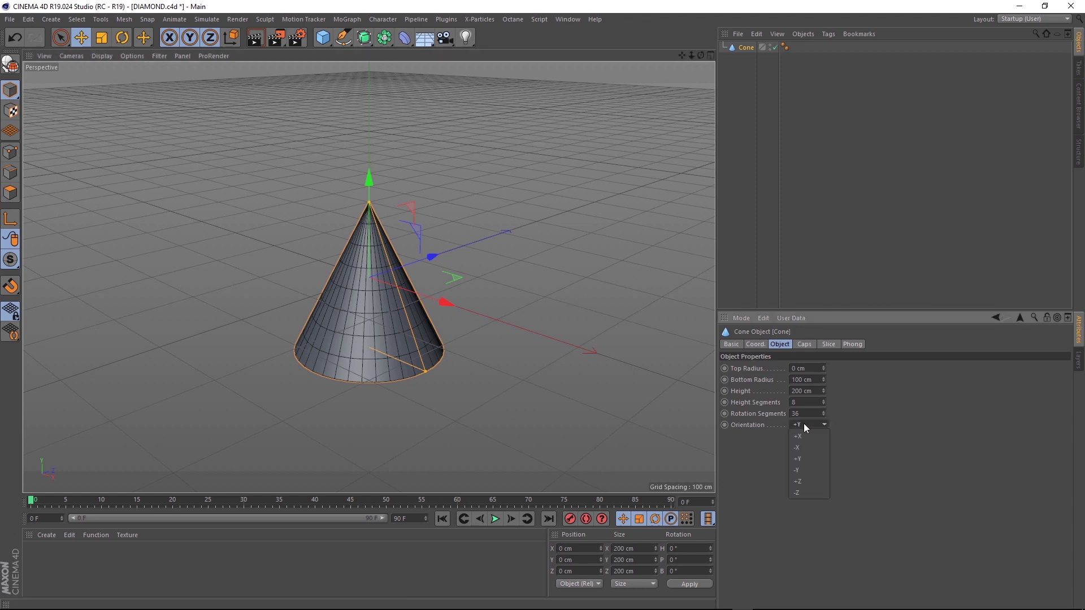
pyautogui.click(805, 471)
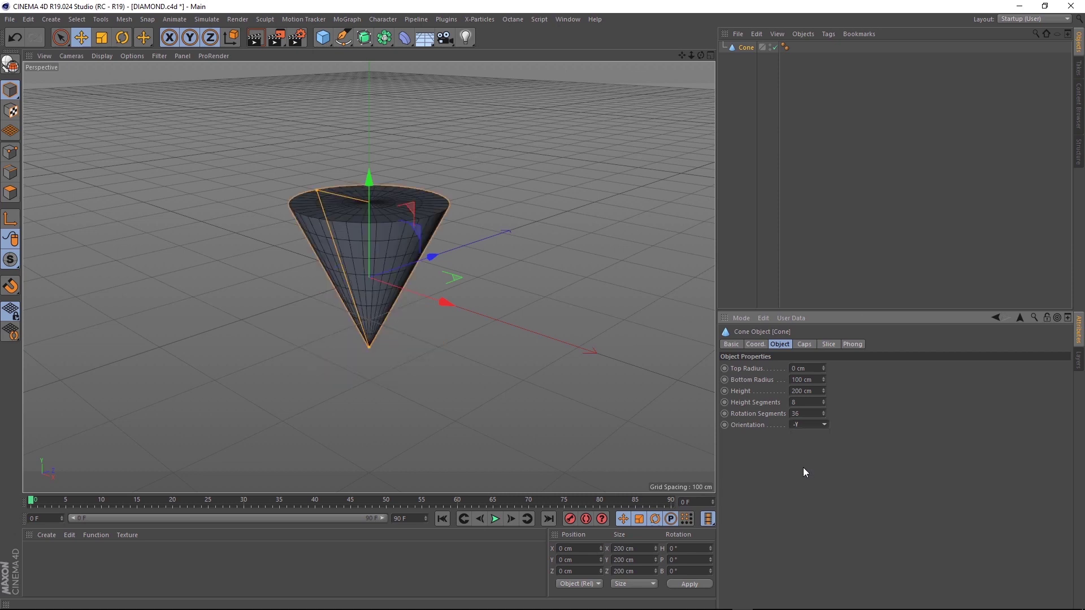
pyautogui.doubleClick(810, 413)
pyautogui.write('8')
pyautogui.press('Return')
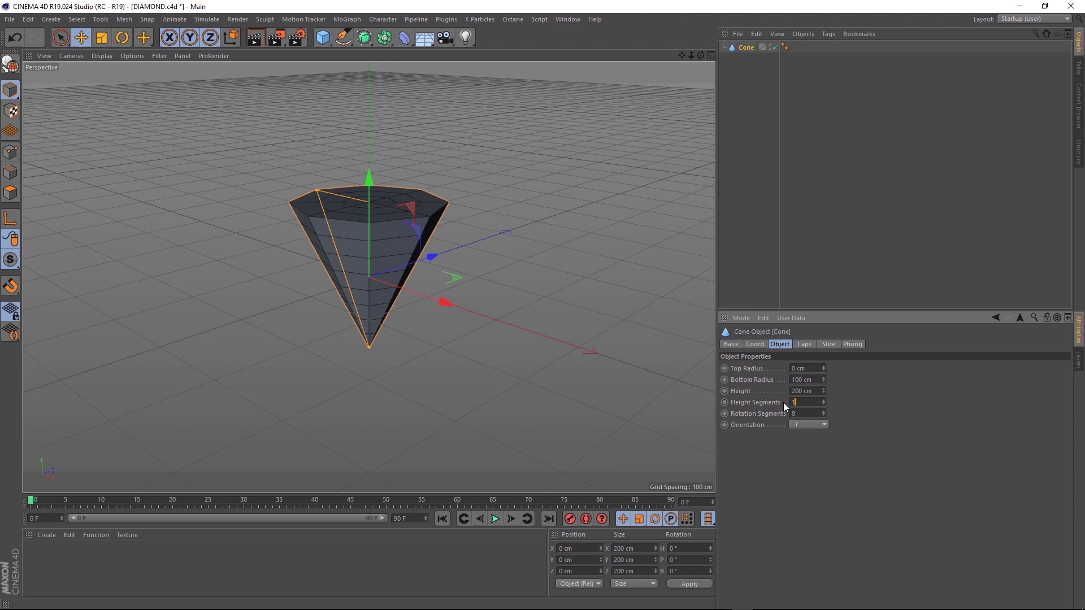
# - Set the cone's height segments to 1 and its height to 150 cm
pyautogui.press('Return')
pyautogui.moveTo(803, 391); pyautogui.dragTo(767, 390)
pyautogui.write('150')
pyautogui.press('Return')
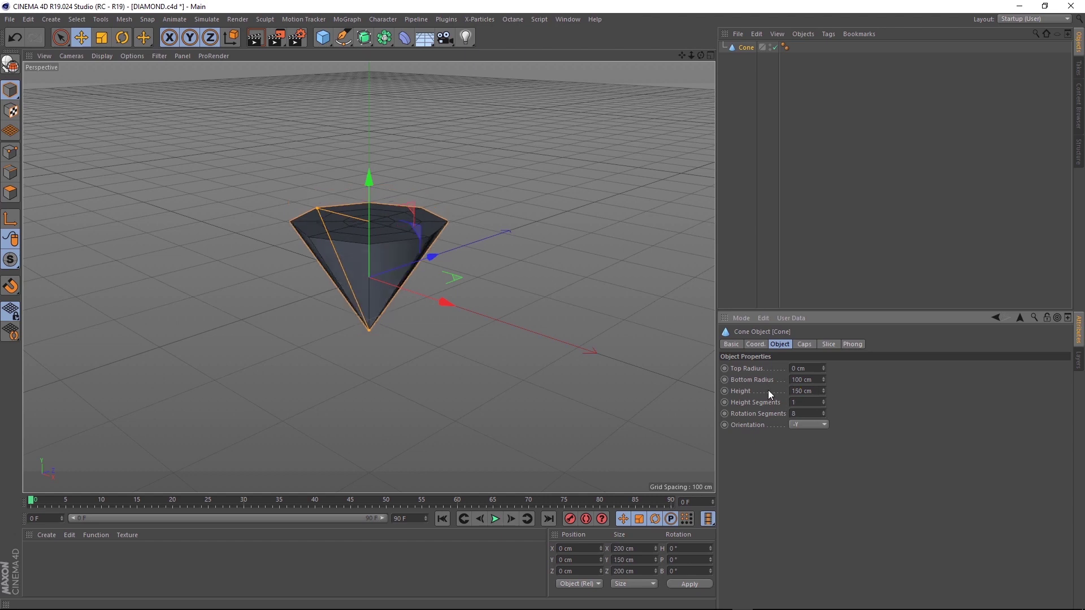
# - Reduce the cone's cap segments to 1
pyautogui.click(803, 344)
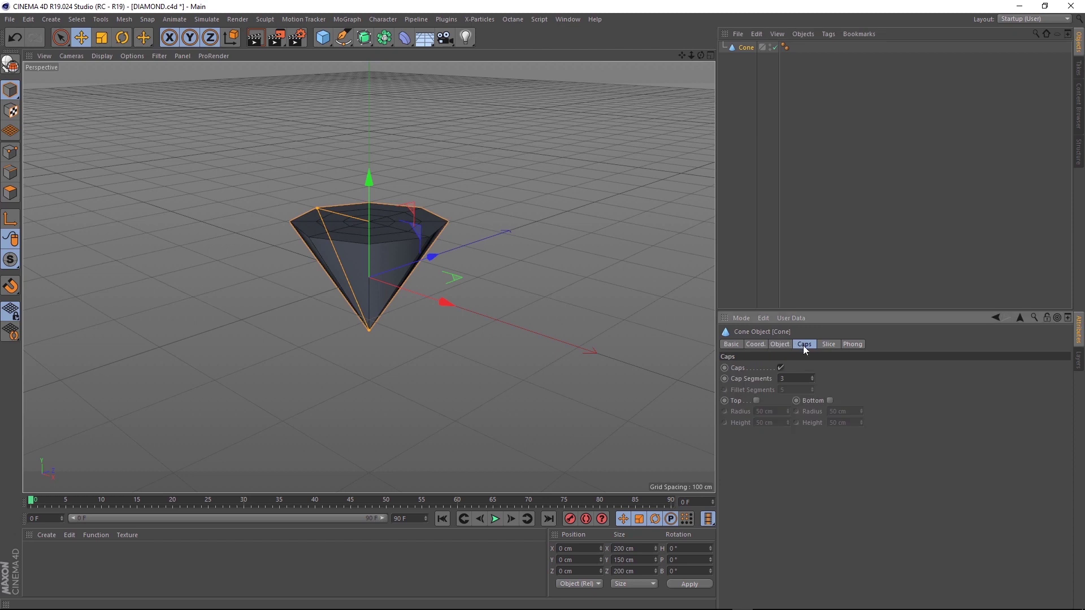
pyautogui.click(783, 378)
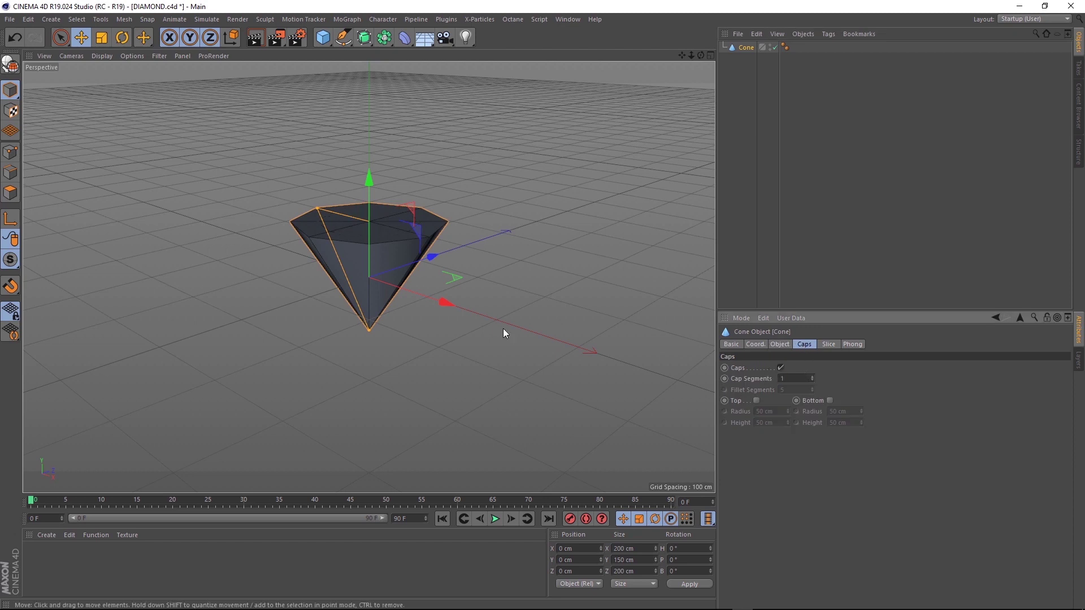
pyautogui.scroll(5, 408, 235)
pyautogui.keyDown('alt'); pyautogui.moveTo(340, 235); pyautogui.dragTo(344, 272); pyautogui.keyUp('alt')
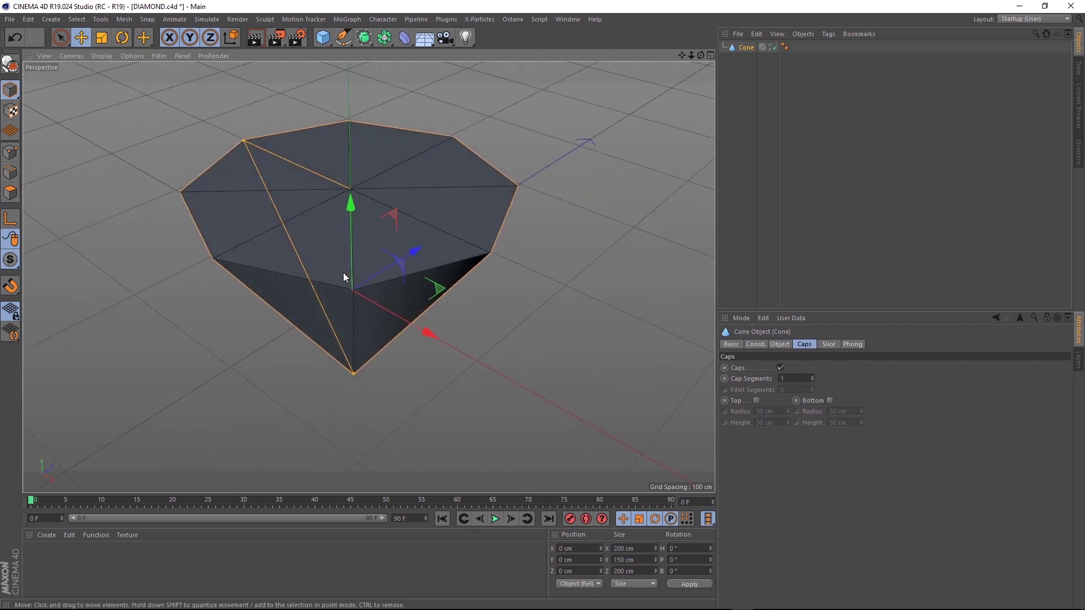
# - Make the cone editable and select all the triangular polygons of its flat top cap with Live Selection
pyautogui.press('c')
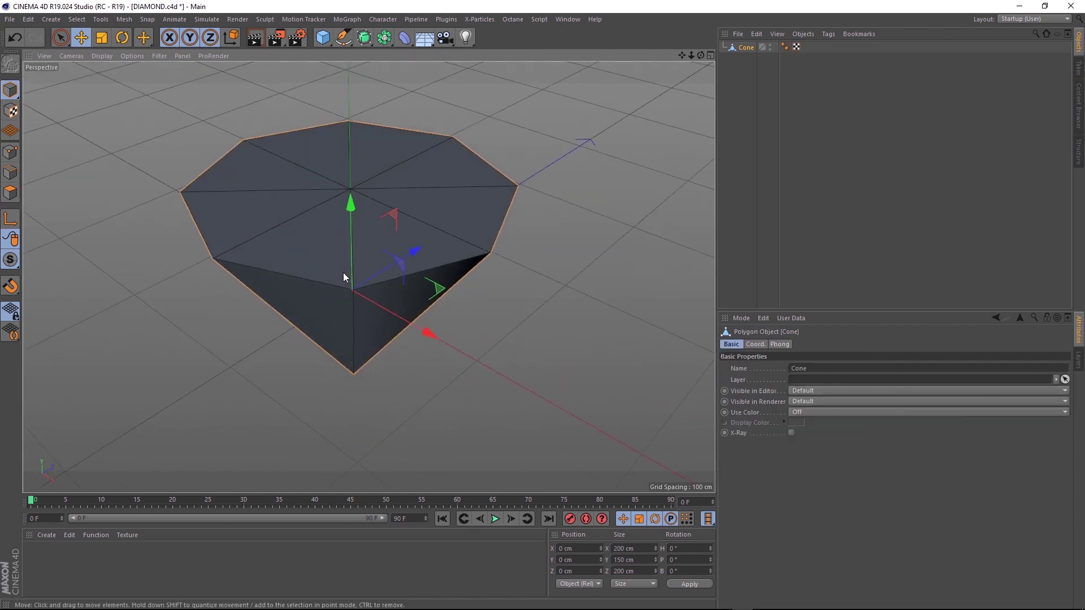
pyautogui.click(17, 197)
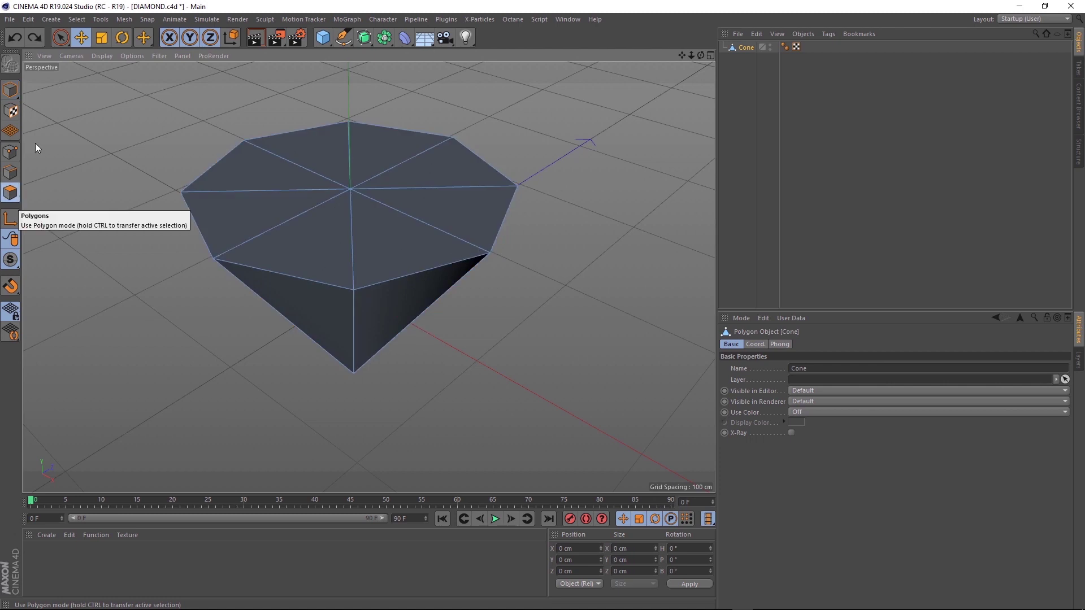
pyautogui.click(60, 37)
pyautogui.click(317, 146)
pyautogui.hotkey('ctrl', 'shift', 'a')
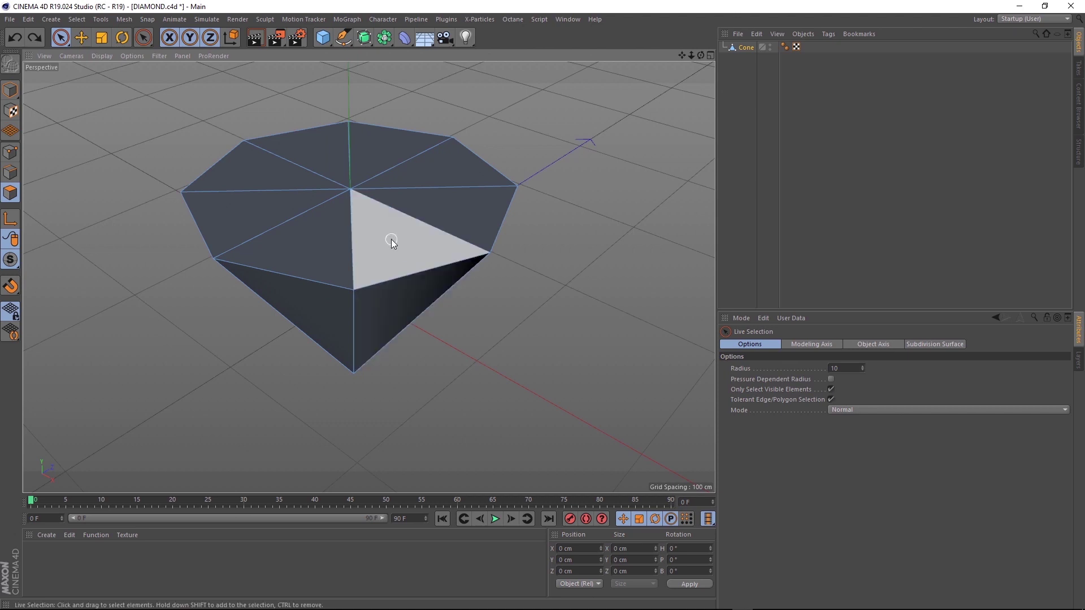
pyautogui.moveTo(390, 235)
pyautogui.mouseDown()
pyautogui.moveTo(435, 194)
pyautogui.moveTo(356, 151)
pyautogui.moveTo(346, 235)
pyautogui.mouseUp()
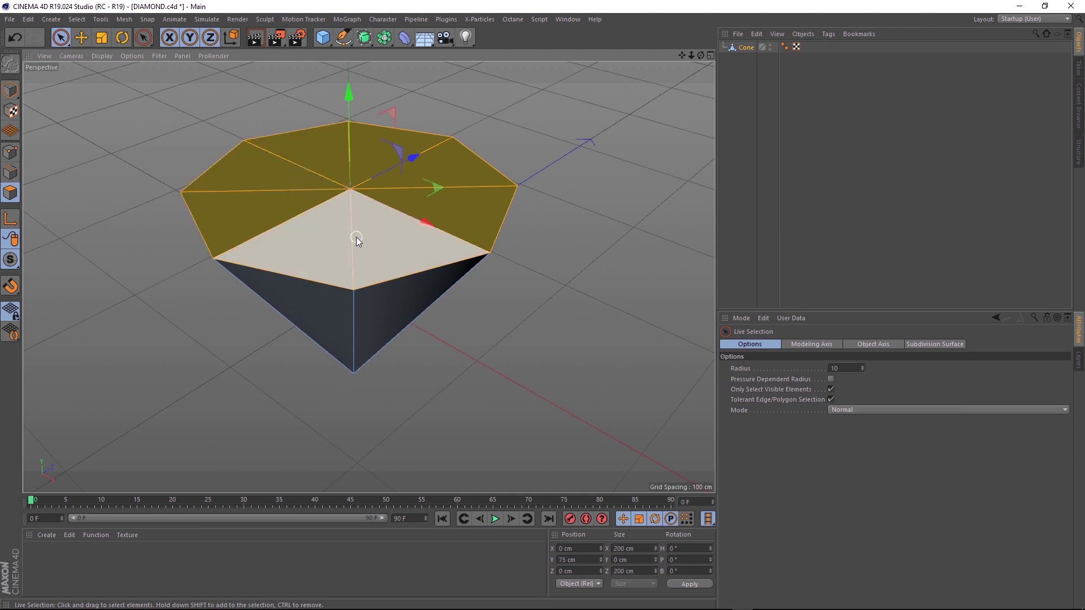
# - Extrude the selected top polygons twice, once slightly for a thin rim and once more by about 23.8 cm
pyautogui.rightClick(413, 246)
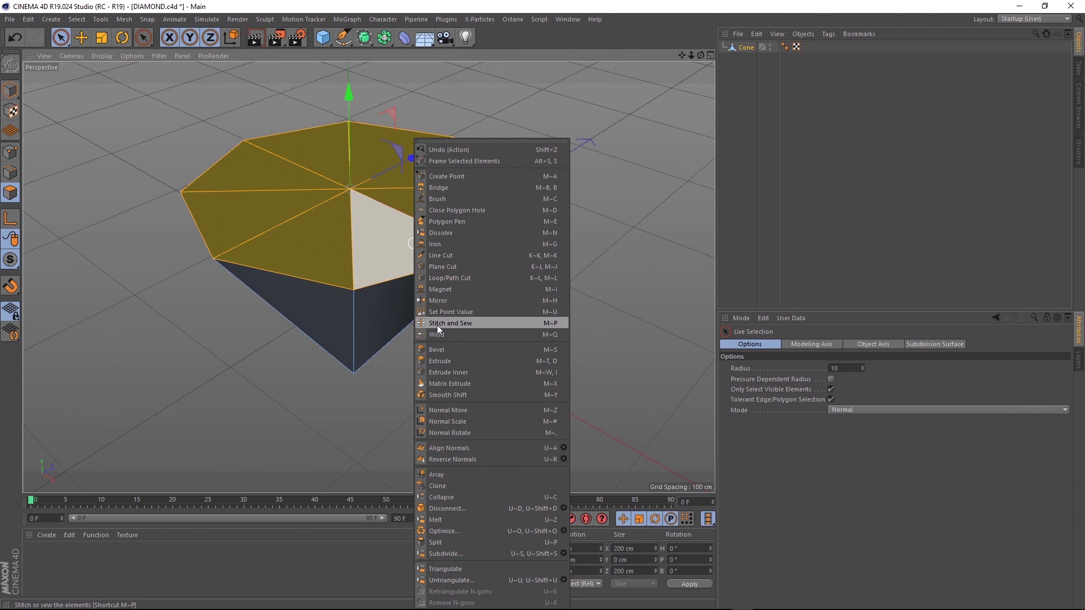
pyautogui.click(444, 359)
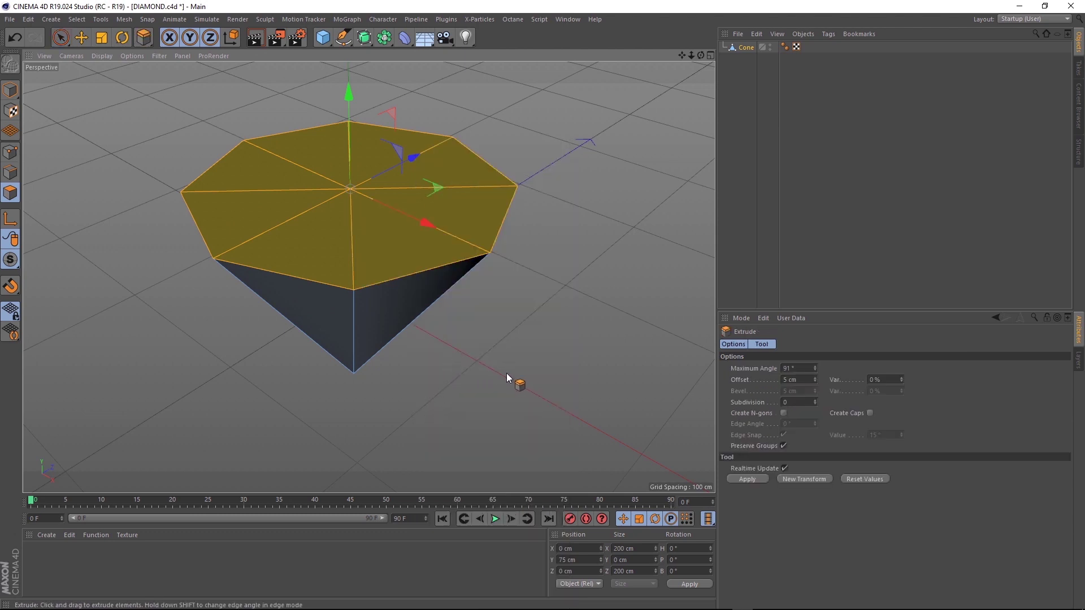
pyautogui.keyDown('alt'); pyautogui.moveTo(507, 374); pyautogui.dragTo(684, 319); pyautogui.keyUp('alt')
pyautogui.moveTo(603, 318); pyautogui.dragTo(601, 319)
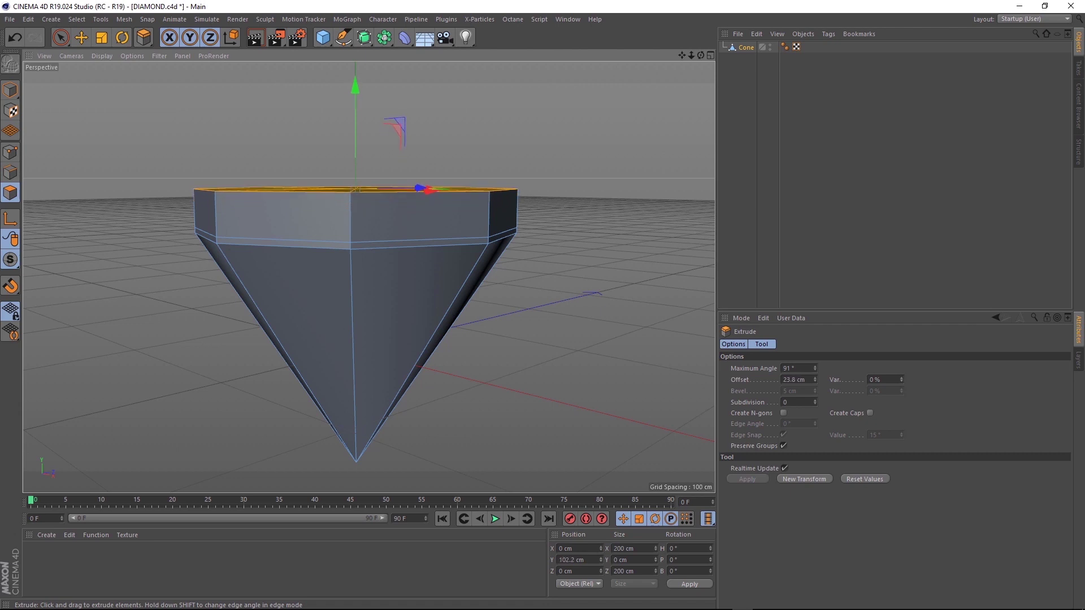
# - Scale the selected top polygons inward to about 105.4 cm across to taper the upper part of the diamond
pyautogui.click(102, 37)
pyautogui.moveTo(577, 119); pyautogui.dragTo(358, 154)
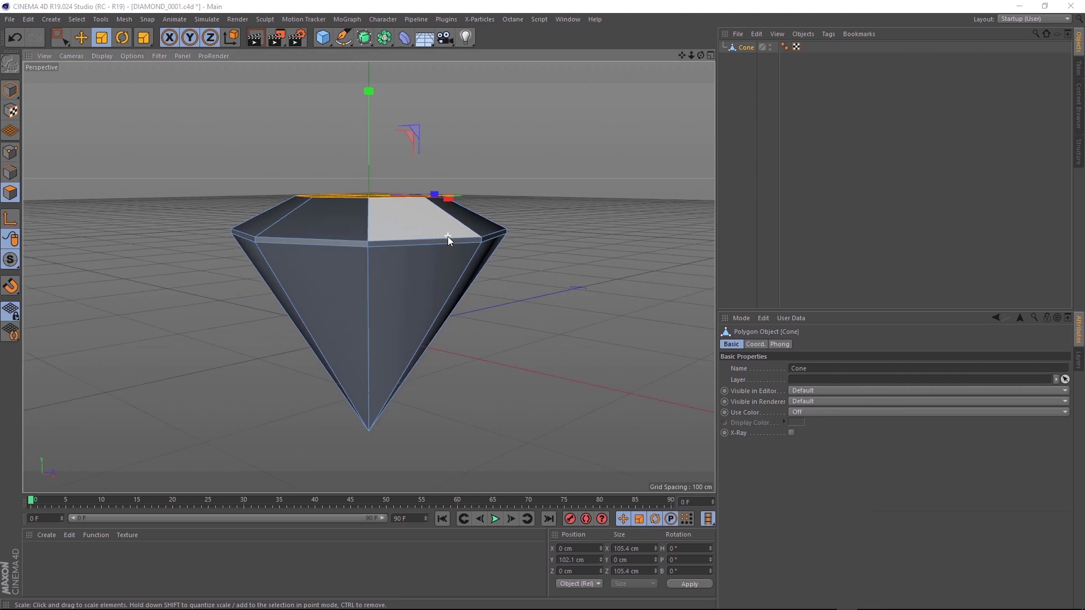
pyautogui.keyDown('alt'); pyautogui.moveTo(448, 236); pyautogui.dragTo(397, 271); pyautogui.keyUp('alt')
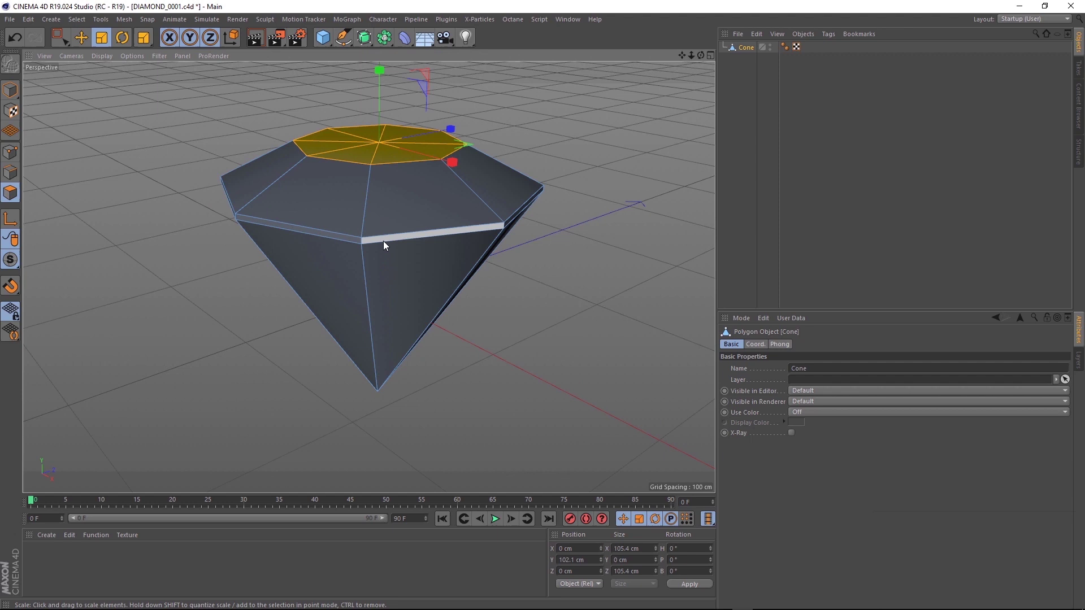
# - Rectangle-select all the diamond's edges in the front view except the short vertical edges of the thin rim
pyautogui.click(10, 173)
pyautogui.press('0')
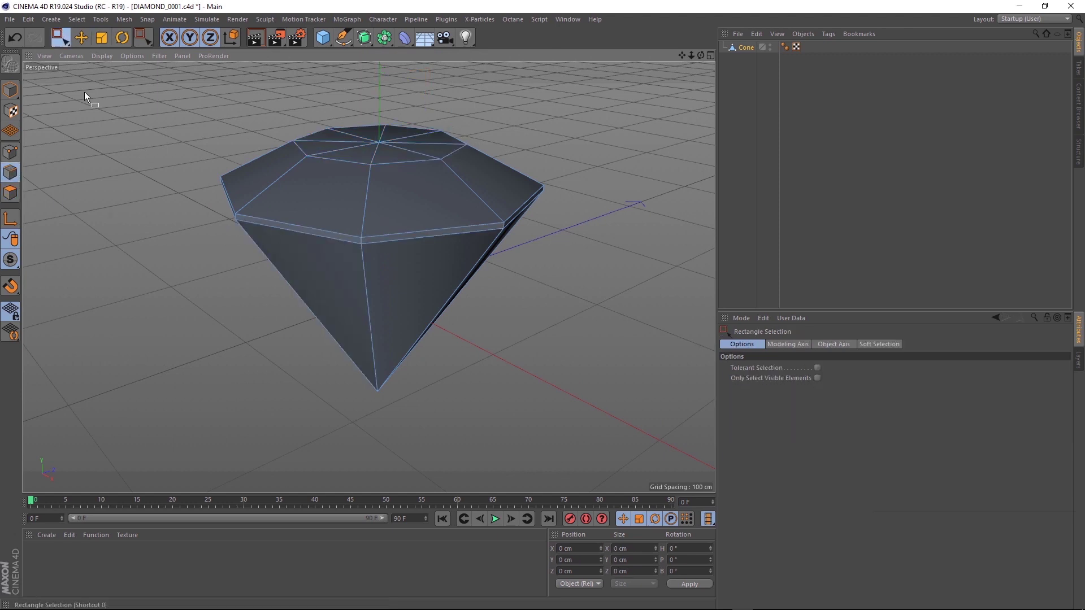
pyautogui.middleClick(181, 188)
pyautogui.click(516, 337)
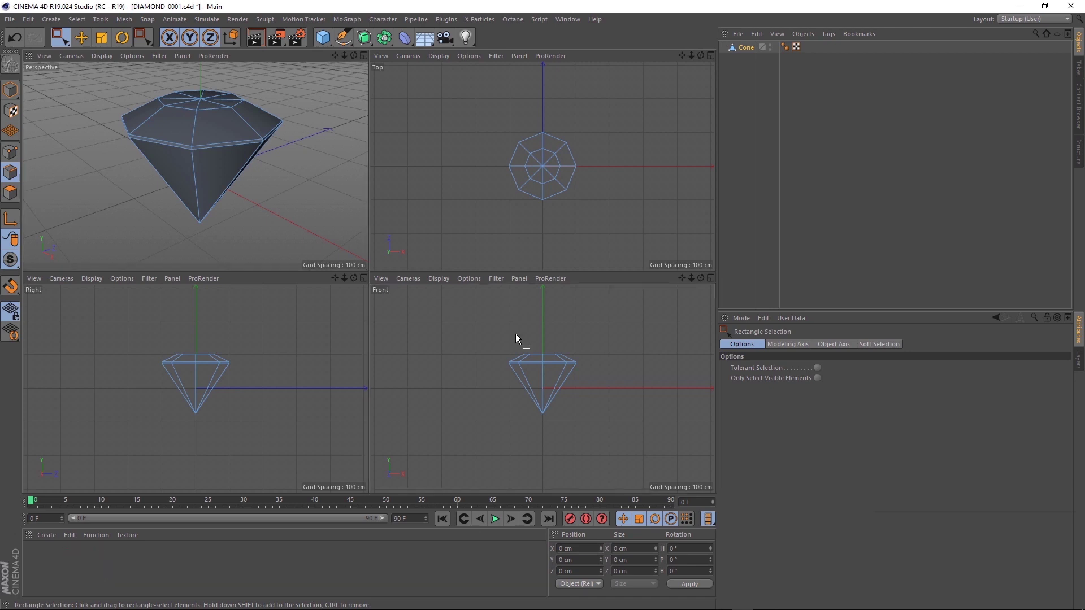
pyautogui.middleClick(515, 333)
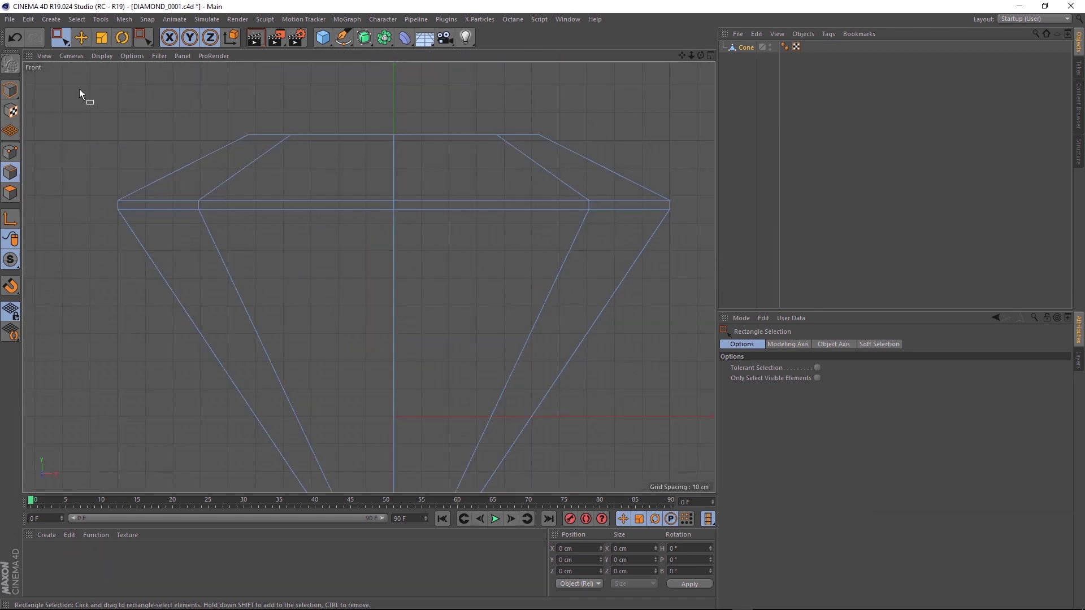
pyautogui.moveTo(68, 82); pyautogui.dragTo(689, 201)
pyautogui.scroll(-4, 646, 380)
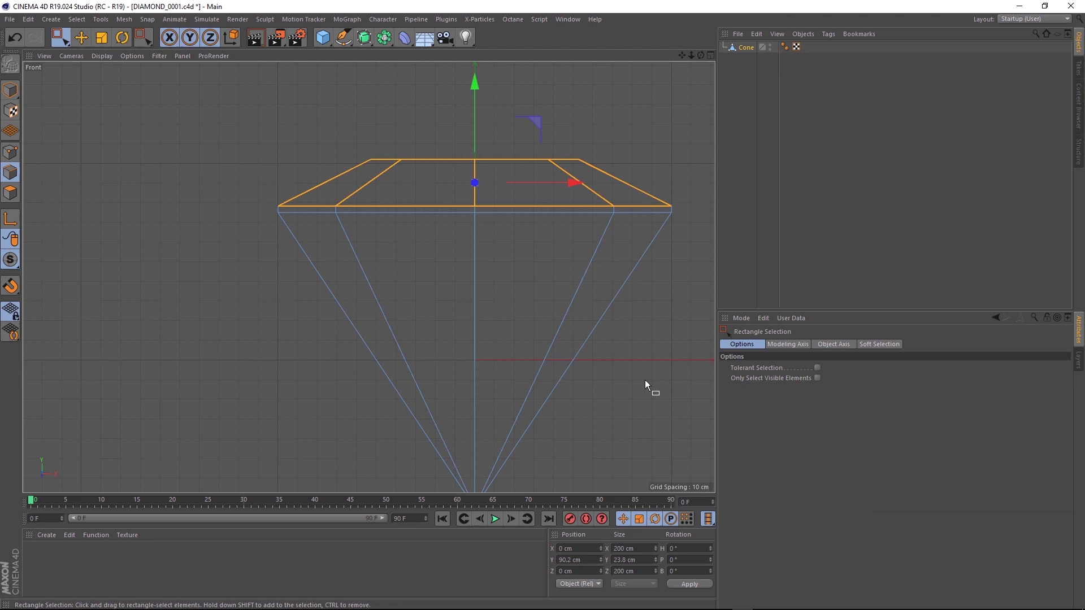
pyautogui.moveTo(589, 189); pyautogui.dragTo(151, 497)
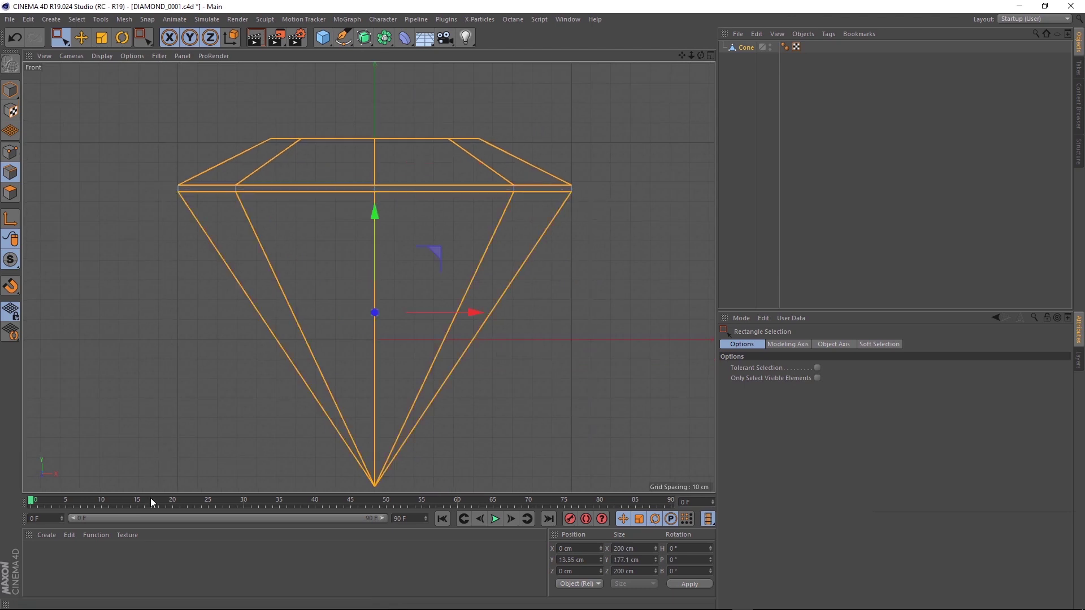
# - Cut the selected edges at their midpoints with Edge Cut, using subdivision 1 and Create N-gons turned off
pyautogui.middleClick(301, 353)
pyautogui.middleClick(211, 181)
pyautogui.scroll(3, 406, 213)
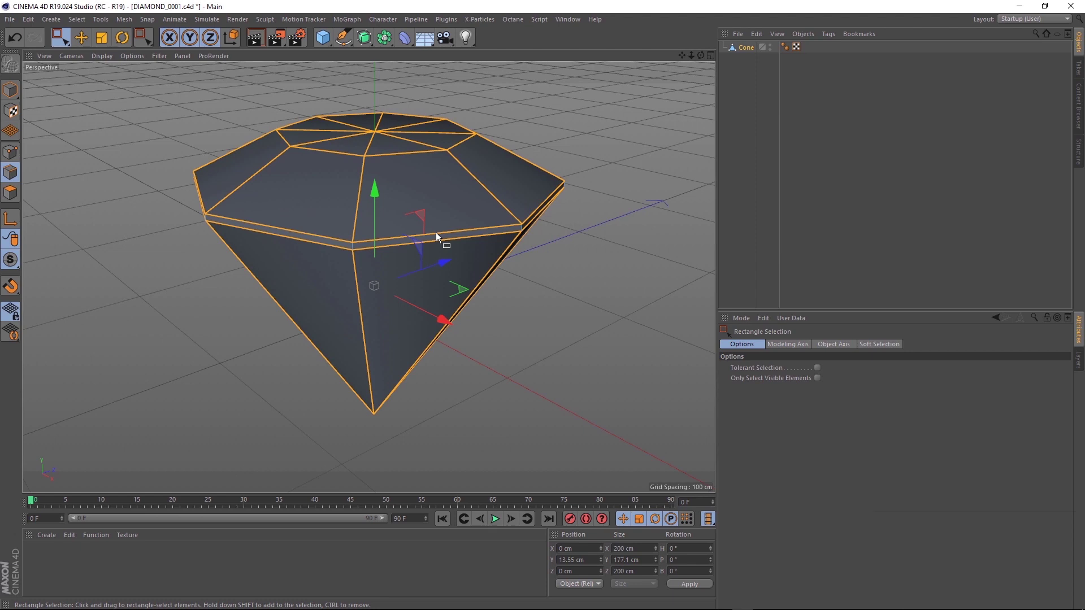
pyautogui.rightClick(435, 233)
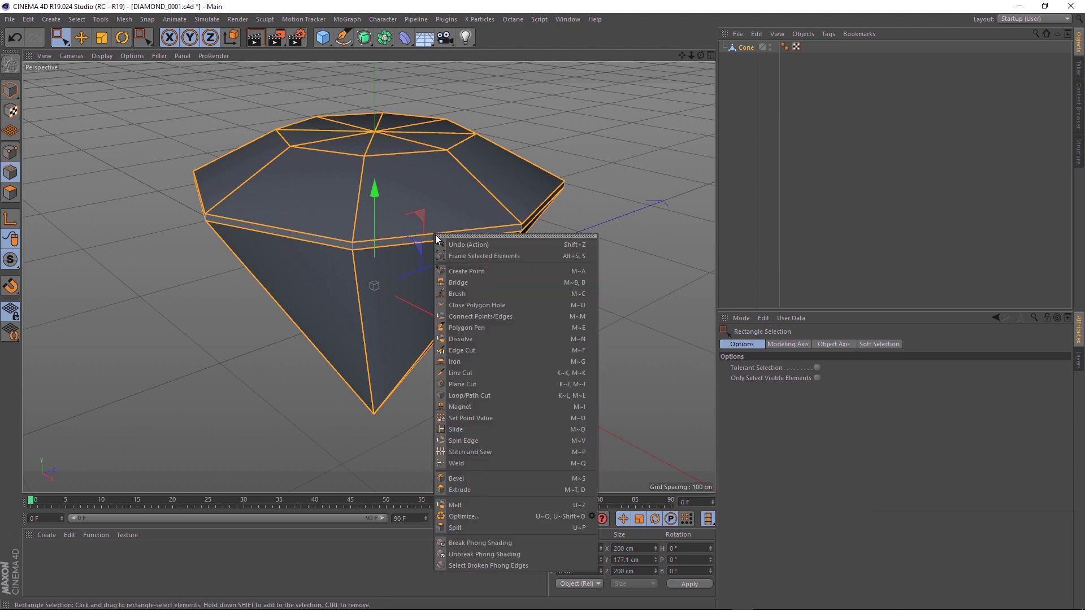
pyautogui.click(459, 350)
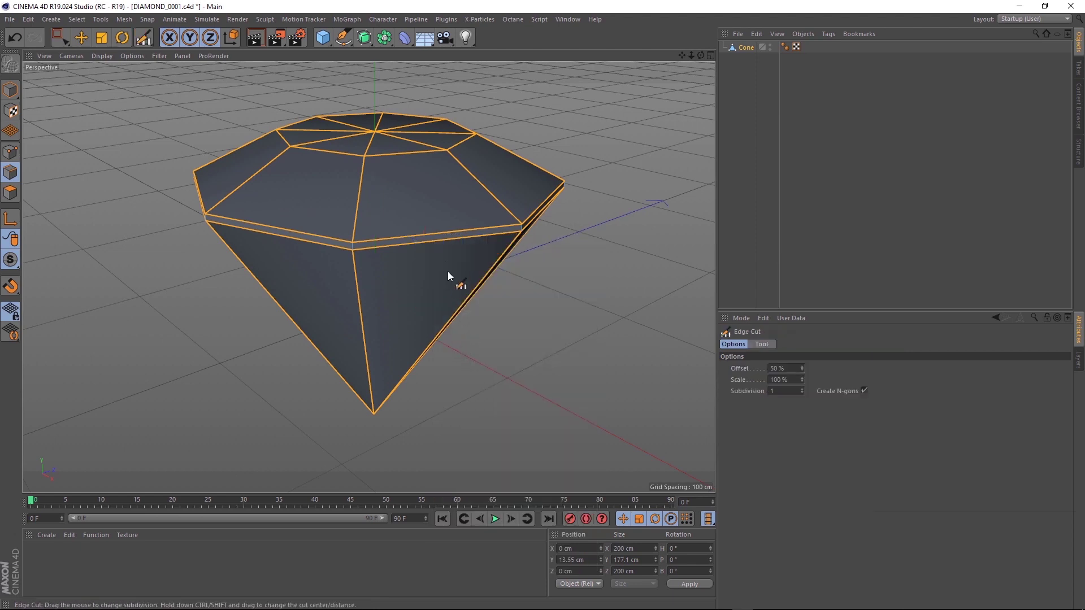
pyautogui.click(863, 390)
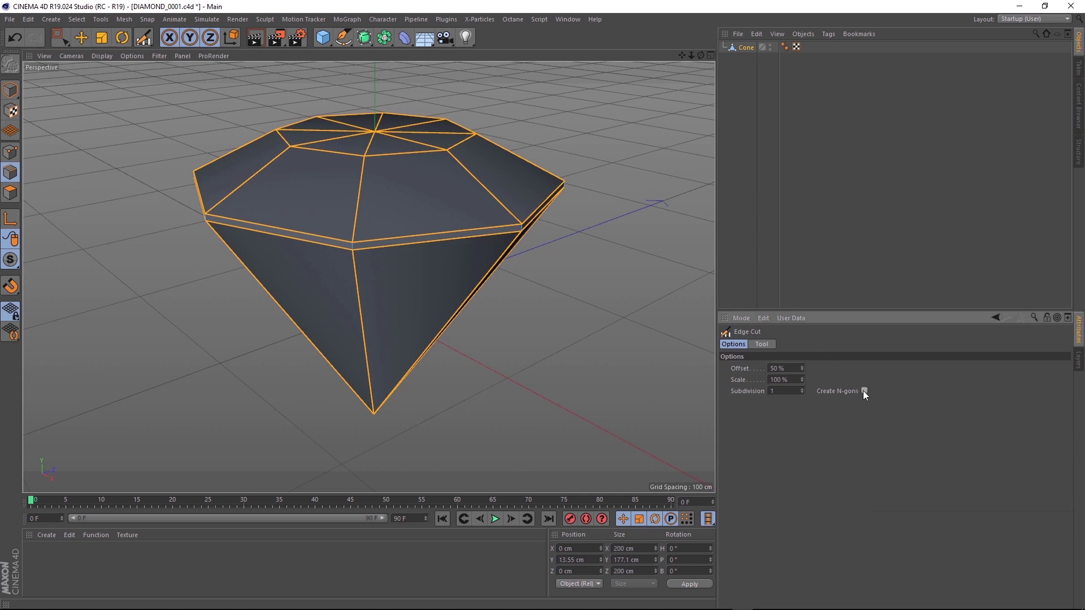
pyautogui.click(439, 233)
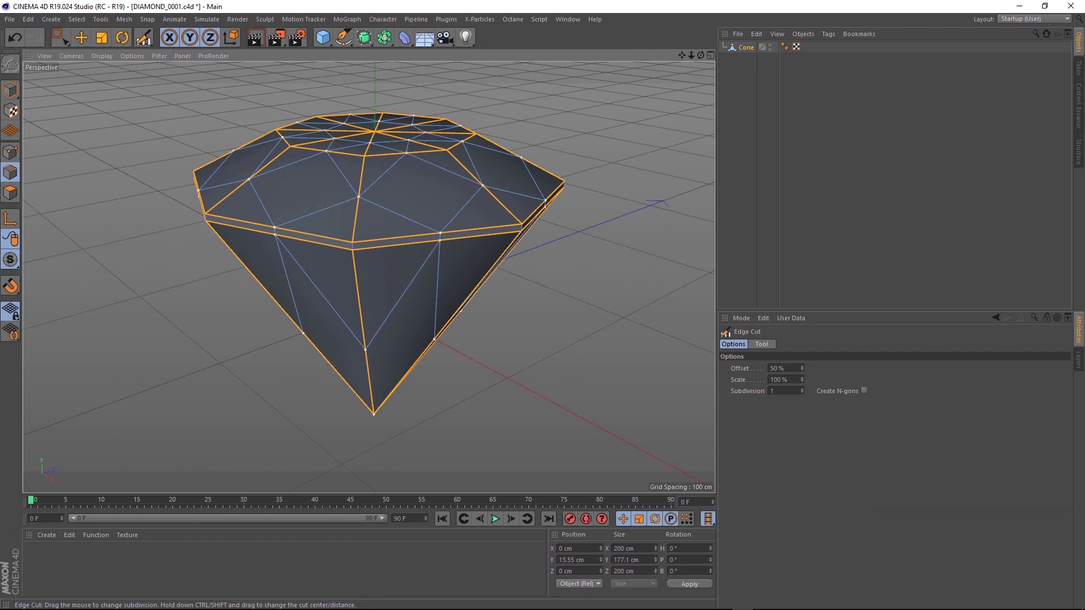
pyautogui.press('Return')
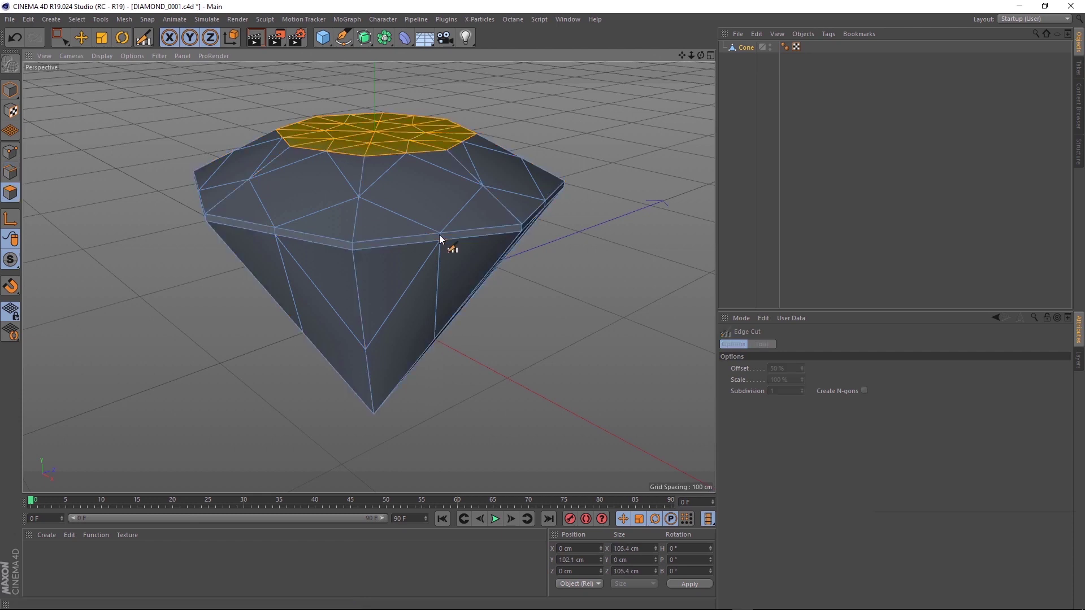
# - Select the eight octagon corner points around the flat top face, limiting the rectangle selection to visible elements
pyautogui.keyDown('alt'); pyautogui.moveTo(437, 231); pyautogui.dragTo(374, 214); pyautogui.keyUp('alt')
pyautogui.scroll(4, 301, 185)
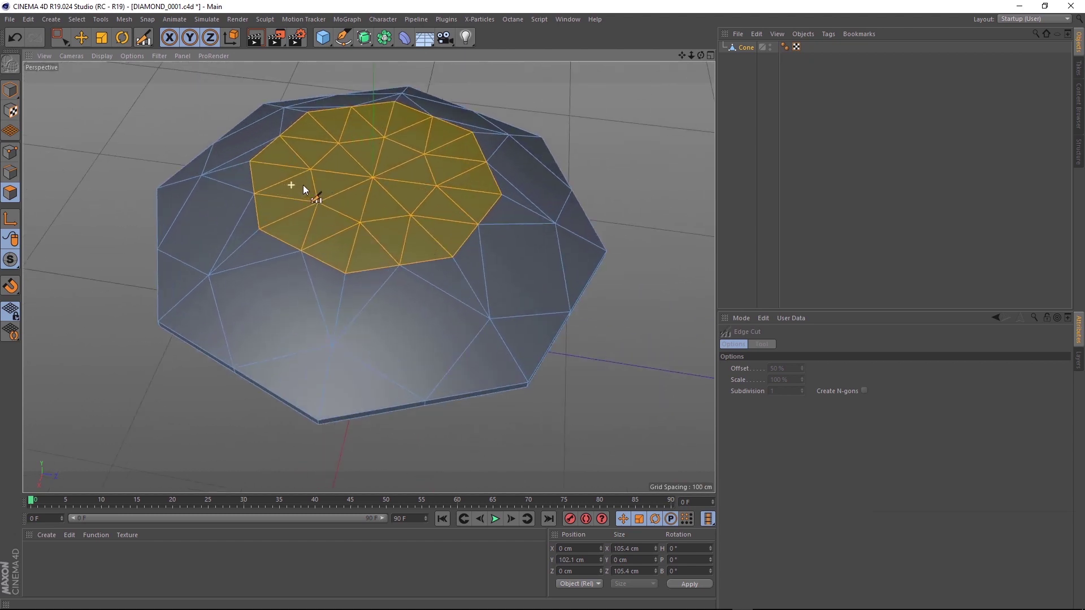
pyautogui.click(59, 38)
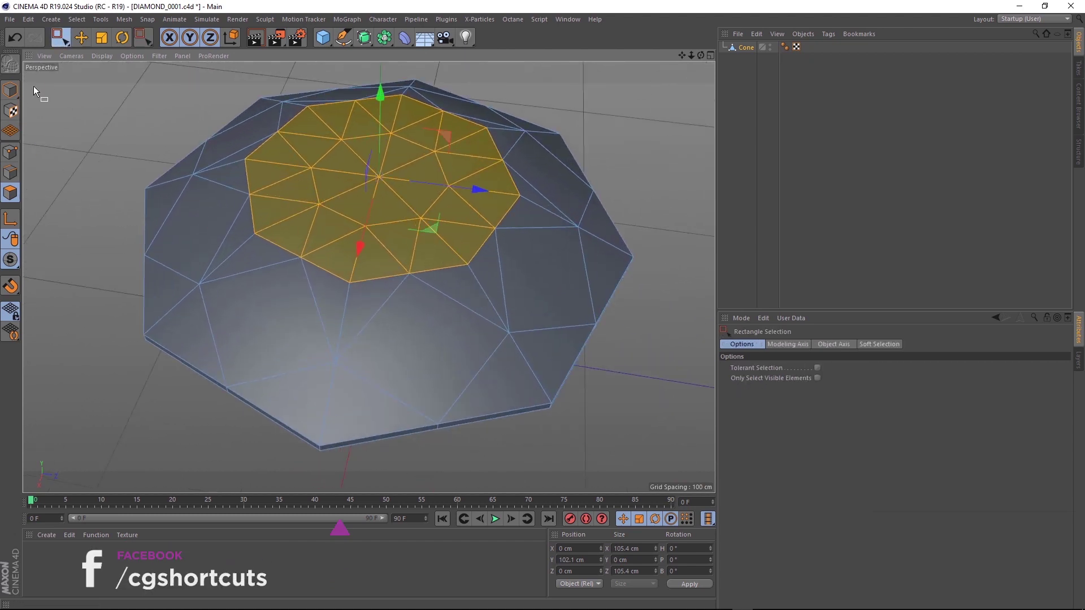
pyautogui.click(10, 152)
pyautogui.moveTo(262, 225); pyautogui.dragTo(244, 241)
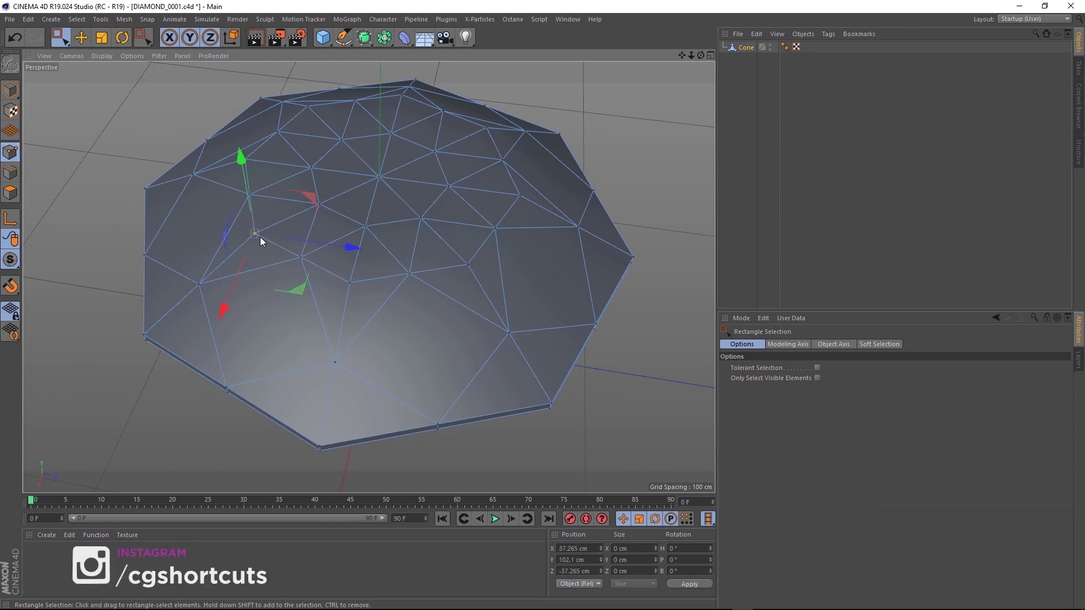
pyautogui.click(817, 378)
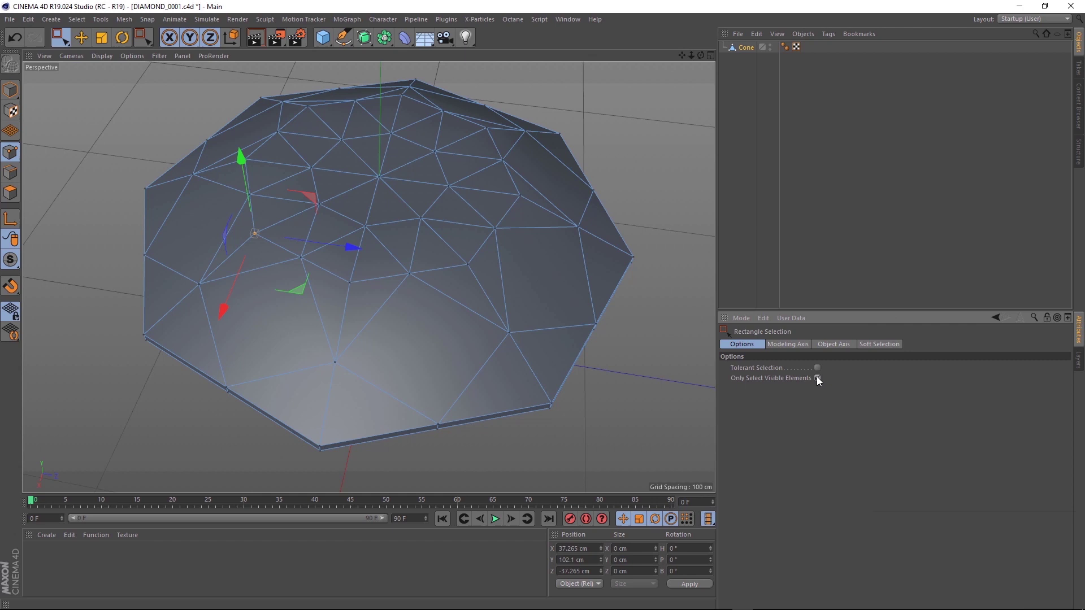
pyautogui.moveTo(266, 221); pyautogui.dragTo(249, 246)
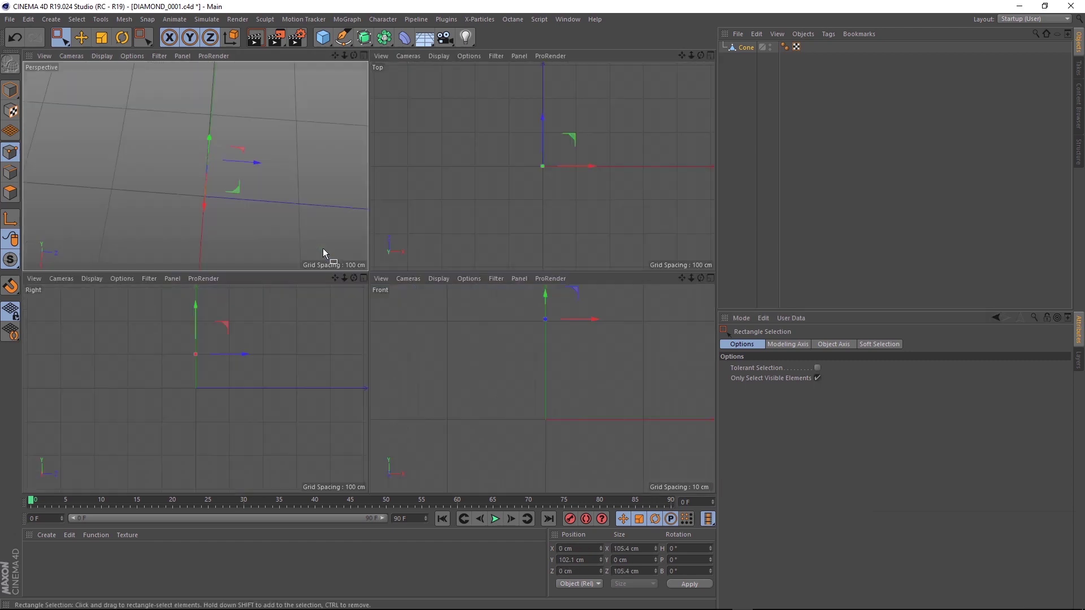
pyautogui.middleClick(550, 220)
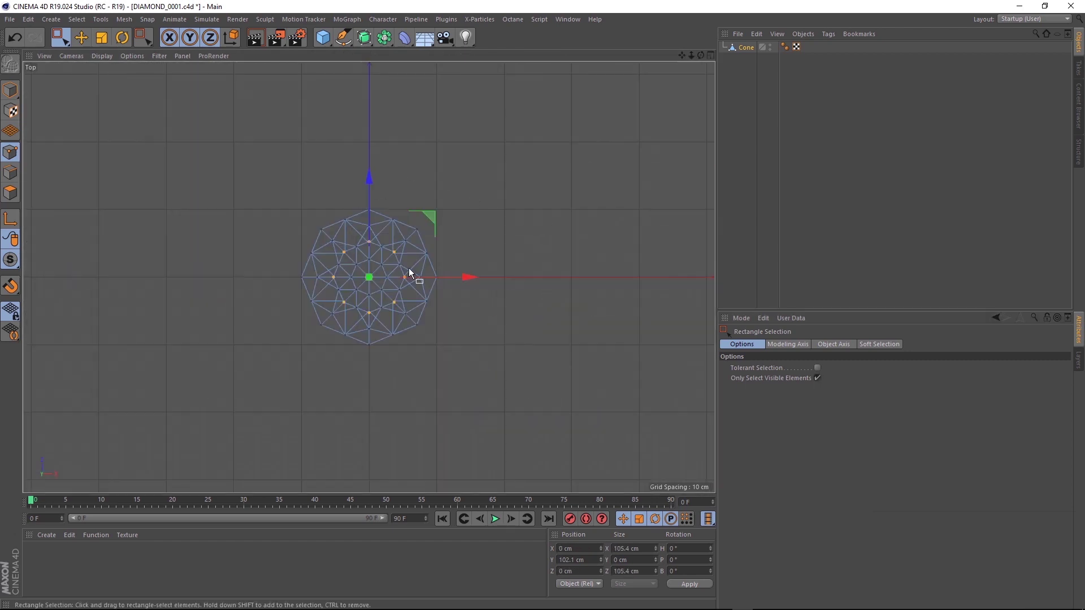
pyautogui.scroll(5, 408, 268)
pyautogui.scroll(3, 340, 254)
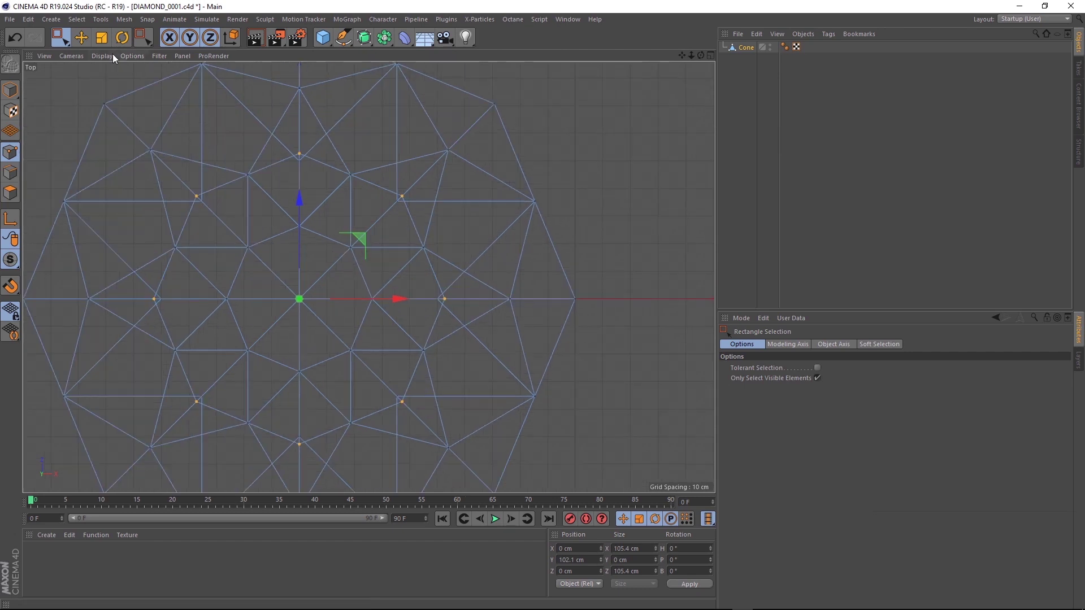
# - Scale the selected top-face corner points uniformly inward to about 91.5 cm across in the top view
pyautogui.click(100, 38)
pyautogui.moveTo(485, 186); pyautogui.dragTo(442, 200)
pyautogui.middleClick(300, 250)
pyautogui.middleClick(269, 184)
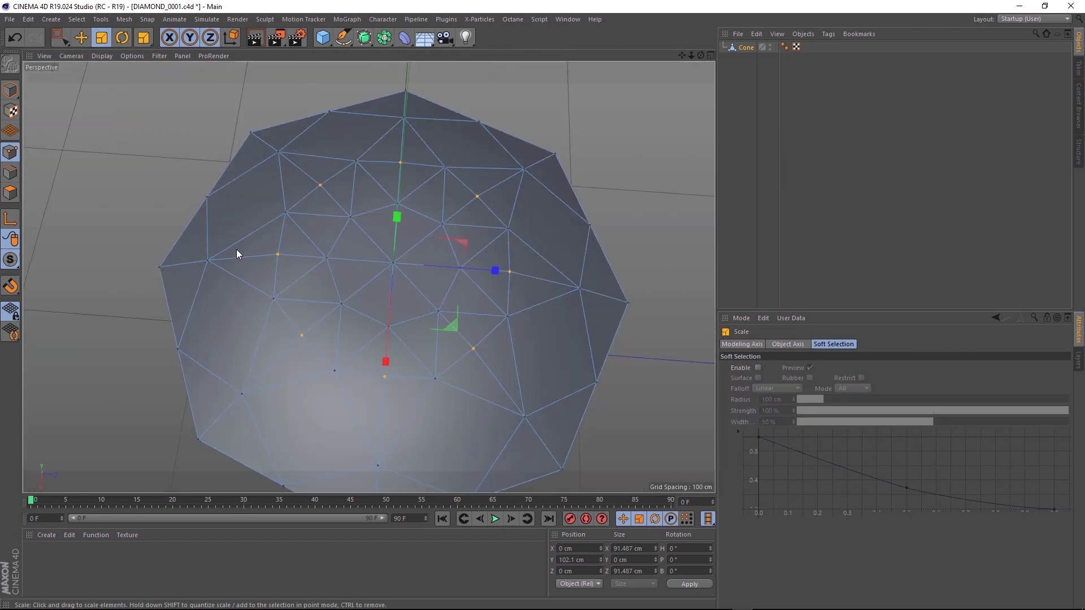
pyautogui.keyDown('alt'); pyautogui.moveTo(236, 249); pyautogui.dragTo(391, 266); pyautogui.keyUp('alt')
pyautogui.keyDown('alt'); pyautogui.moveTo(300, 287); pyautogui.dragTo(295, 299); pyautogui.keyUp('alt')
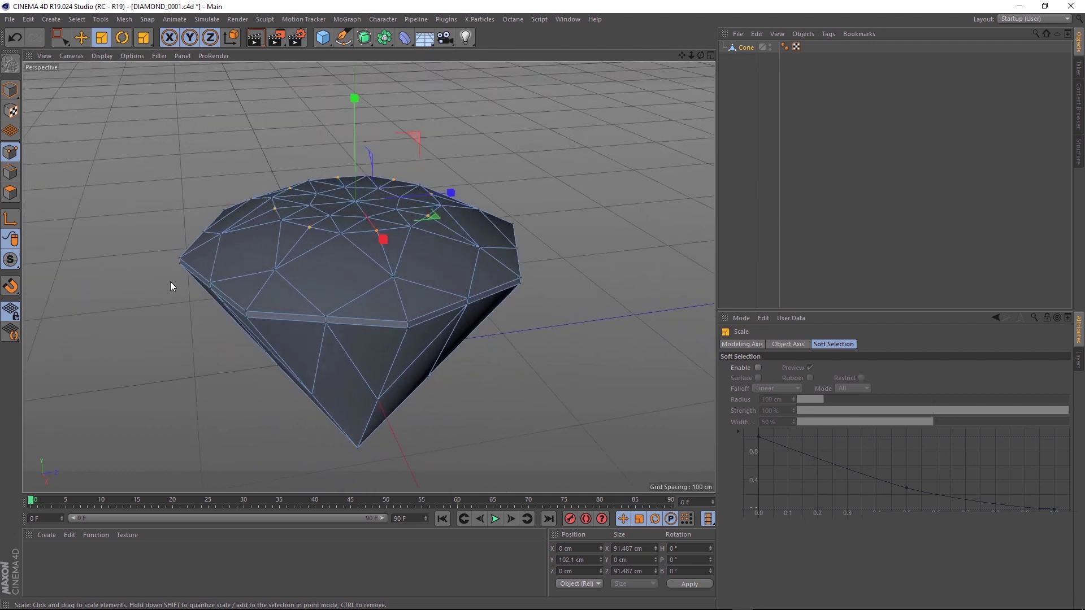
# - Select the pairs of triangles pointing outward around the flat top face and melt them into single facets
pyautogui.click(10, 193)
pyautogui.moveTo(64, 43); pyautogui.dragTo(70, 52)
pyautogui.click(85, 54)
pyautogui.scroll(3, 334, 202)
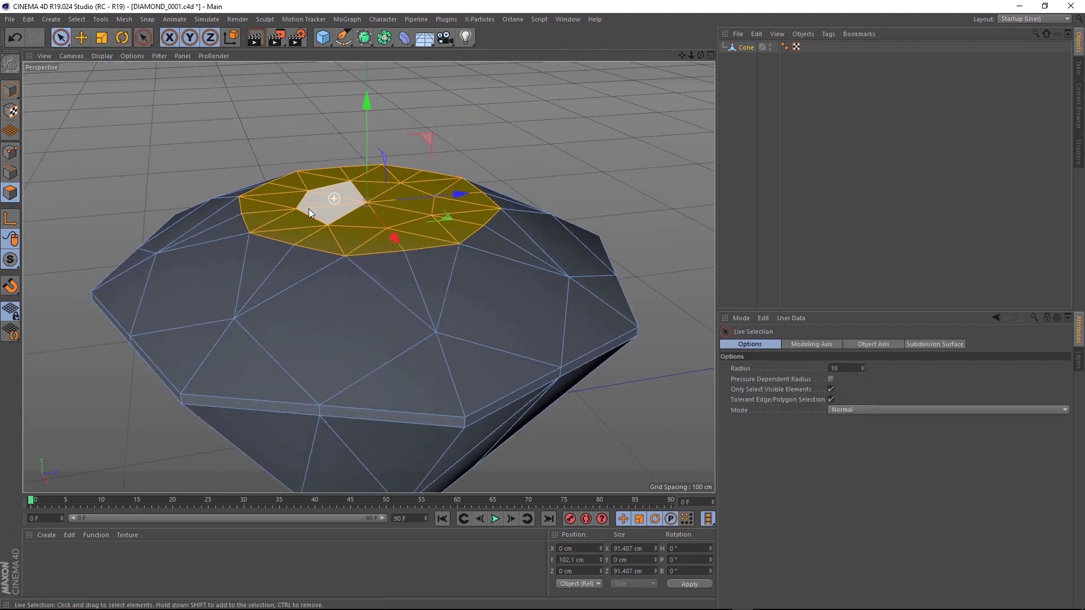
pyautogui.scroll(3, 294, 236)
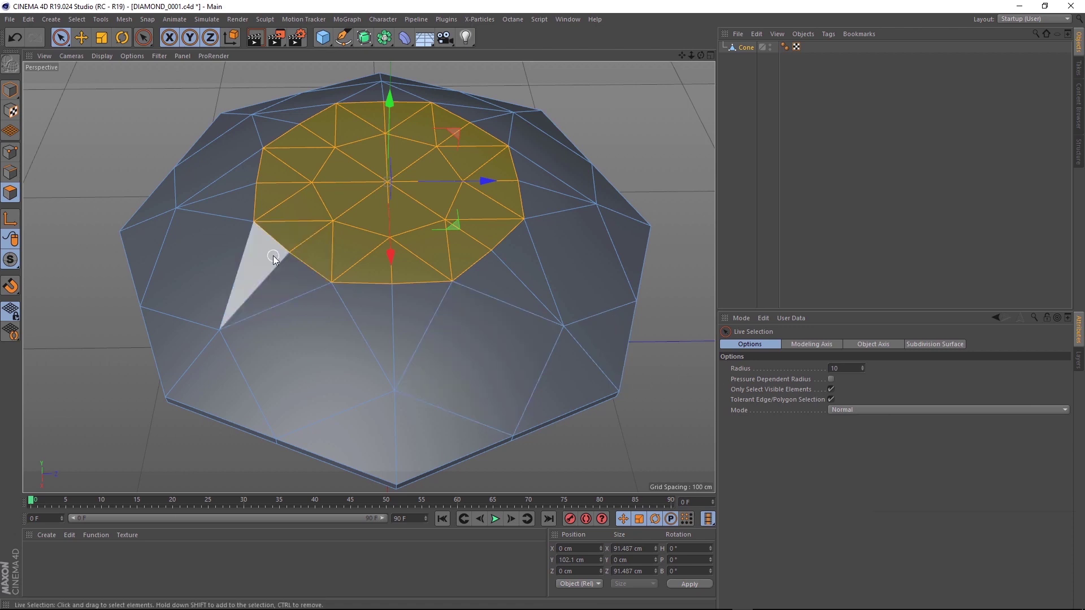
pyautogui.moveTo(276, 266); pyautogui.dragTo(390, 305)
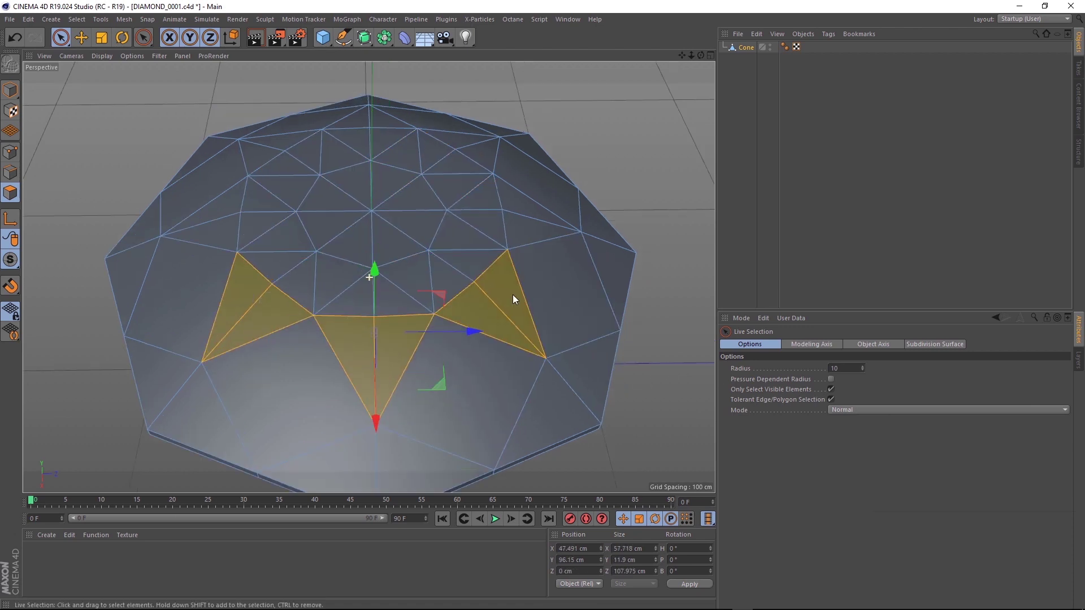
pyautogui.moveTo(513, 294)
pyautogui.keyDown('alt'); pyautogui.mouseDown()
pyautogui.moveTo(448, 223)
pyautogui.moveTo(350, 184)
pyautogui.moveTo(232, 207)
pyautogui.moveTo(182, 299)
pyautogui.mouseUp(); pyautogui.keyUp('alt')
pyautogui.rightClick(182, 299)
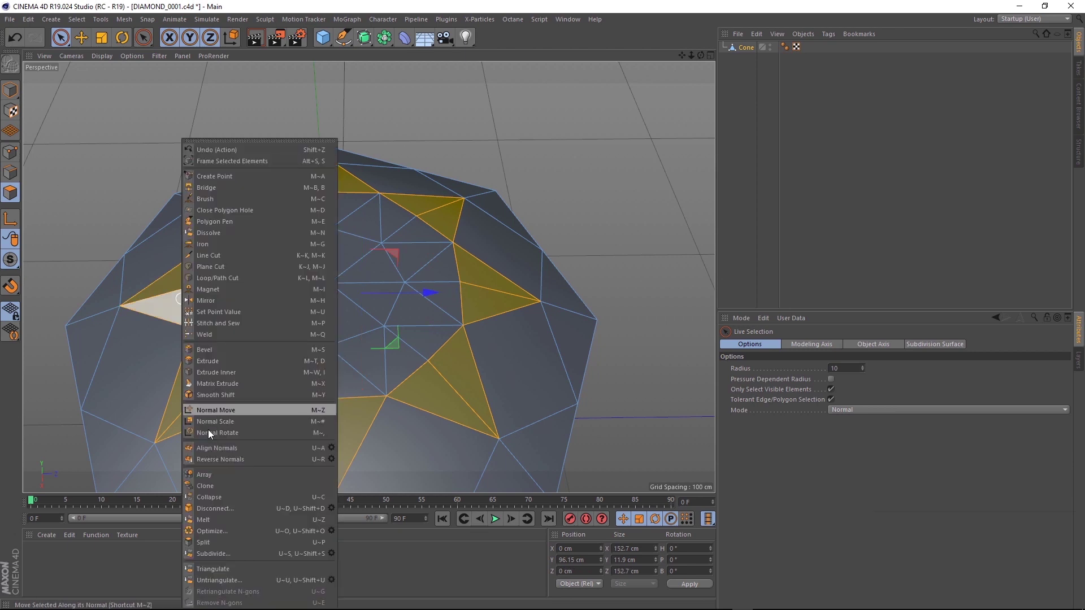
pyautogui.click(232, 520)
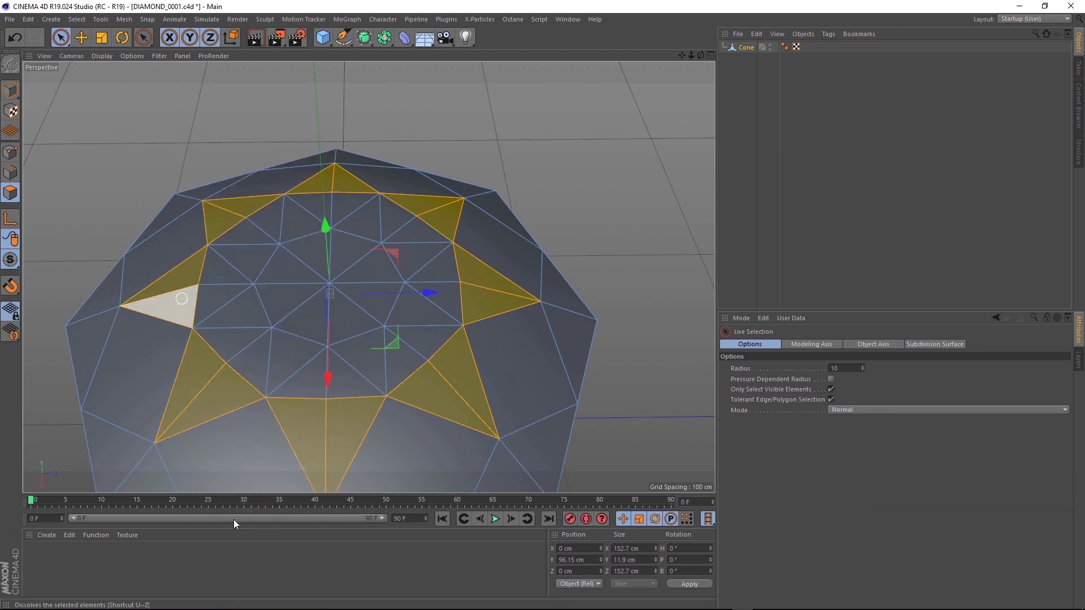
pyautogui.scroll(-1, 288, 326)
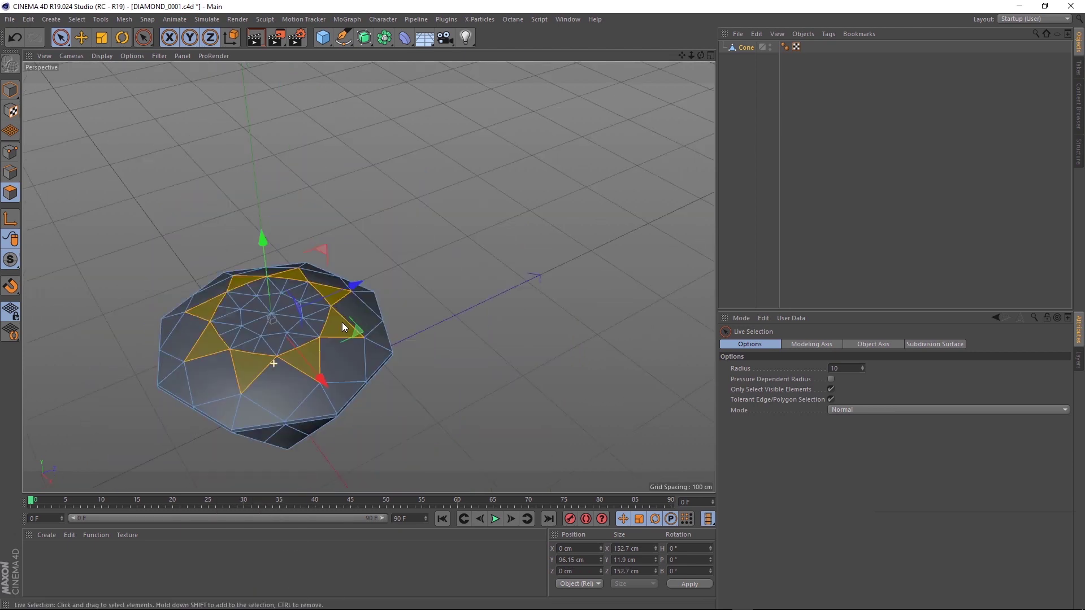
pyautogui.keyDown('alt'); pyautogui.moveTo(343, 327); pyautogui.dragTo(330, 414); pyautogui.keyUp('alt')
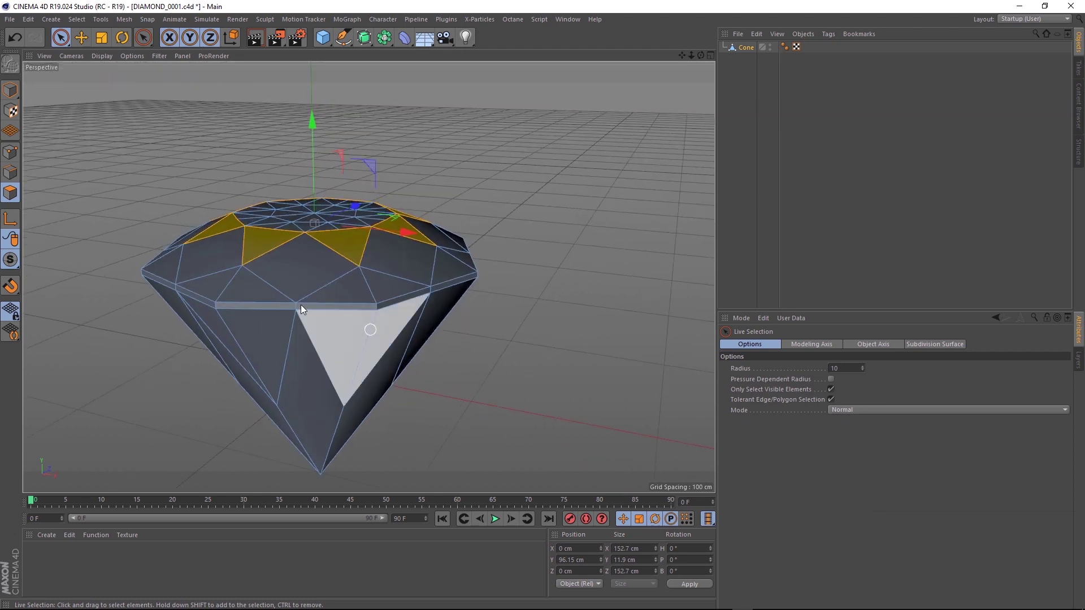
# - Select the eight edge-midpoint positions around the diamond's outer rim in the top view, including the hidden points beneath them
pyautogui.click(10, 171)
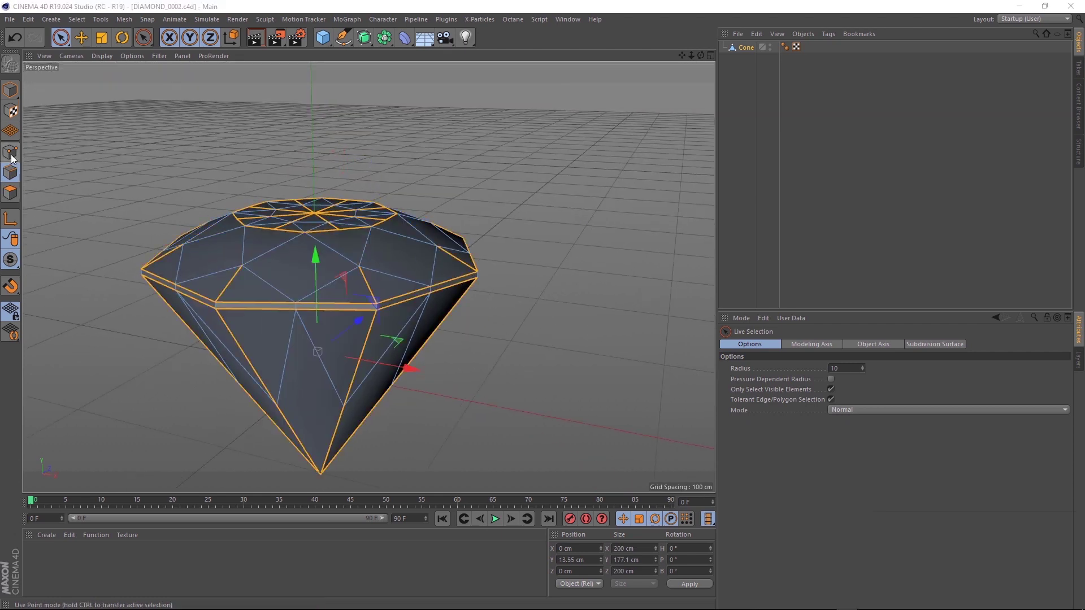
pyautogui.click(11, 151)
pyautogui.middleClick(399, 174)
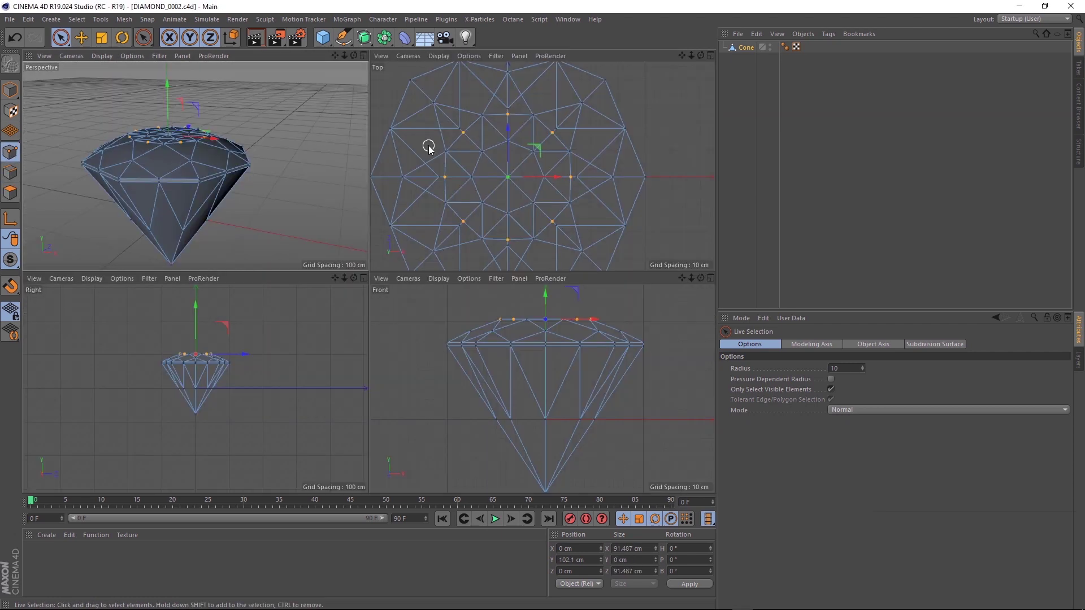
pyautogui.middleClick(428, 145)
pyautogui.scroll(-3, 304, 141)
pyautogui.keyDown('alt'); pyautogui.moveTo(305, 126); pyautogui.dragTo(344, 205, button='middle'); pyautogui.keyUp('alt')
pyautogui.moveTo(61, 39); pyautogui.dragTo(84, 65)
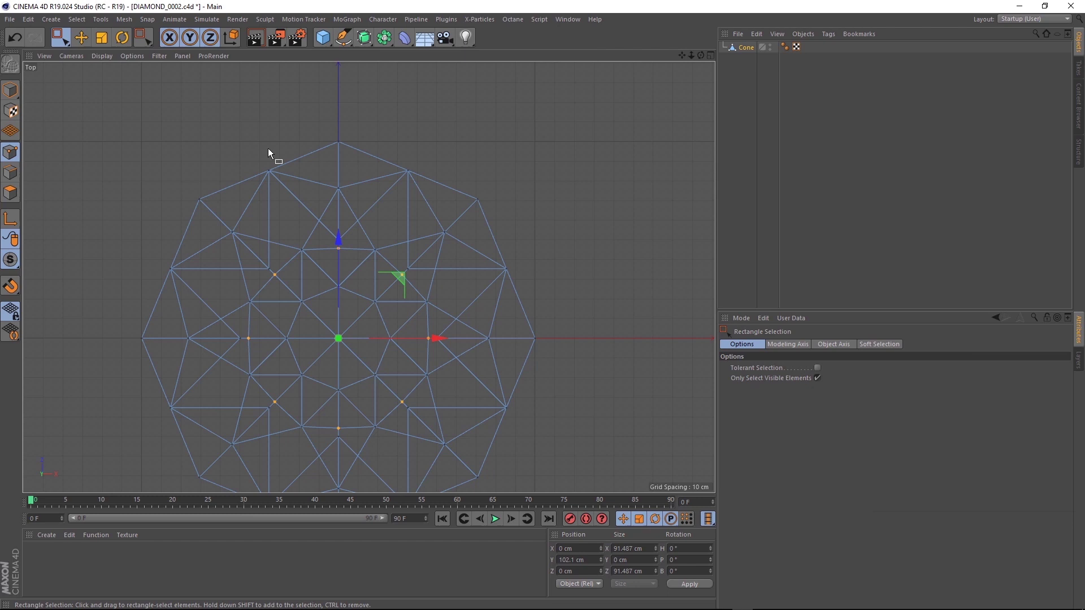
pyautogui.moveTo(268, 151); pyautogui.dragTo(431, 153)
pyautogui.click(817, 378)
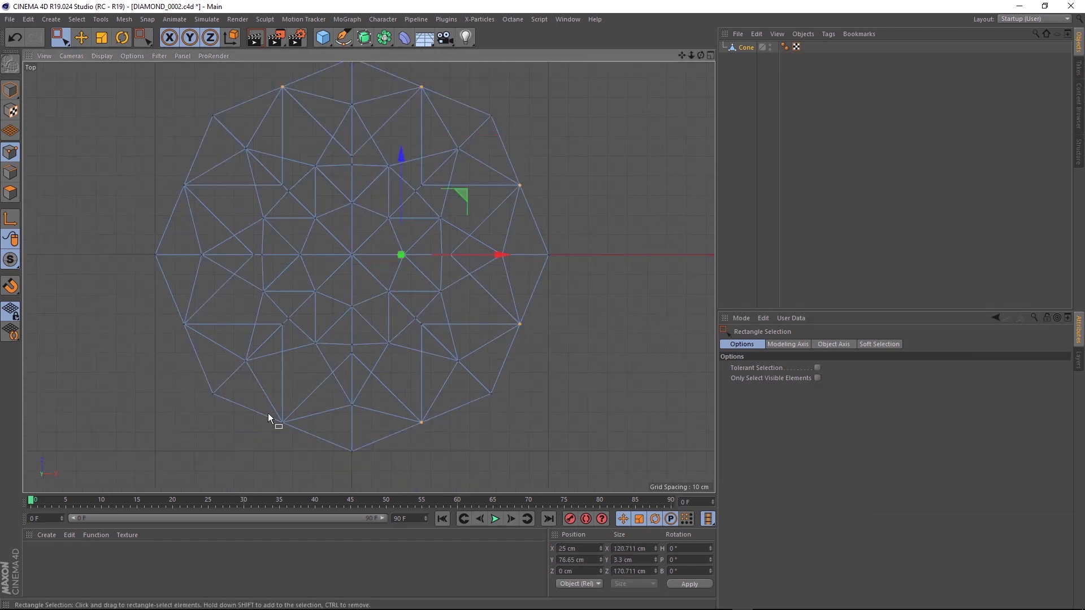
pyautogui.keyDown('shift'); pyautogui.click(283, 422); pyautogui.keyUp('shift')
pyautogui.keyDown('shift'); pyautogui.click(184, 323); pyautogui.keyUp('shift')
pyautogui.keyDown('shift'); pyautogui.click(184, 184); pyautogui.keyUp('shift')
pyautogui.scroll(-3, 406, 215)
pyautogui.keyDown('alt'); pyautogui.moveTo(406, 215); pyautogui.dragTo(414, 239, button='middle'); pyautogui.keyUp('alt')
# - Scale the selected rim points uniformly outward to about 182.8 cm across so the outline becomes rounder
pyautogui.click(102, 38)
pyautogui.moveTo(452, 204); pyautogui.dragTo(471, 201)
pyautogui.middleClick(367, 231)
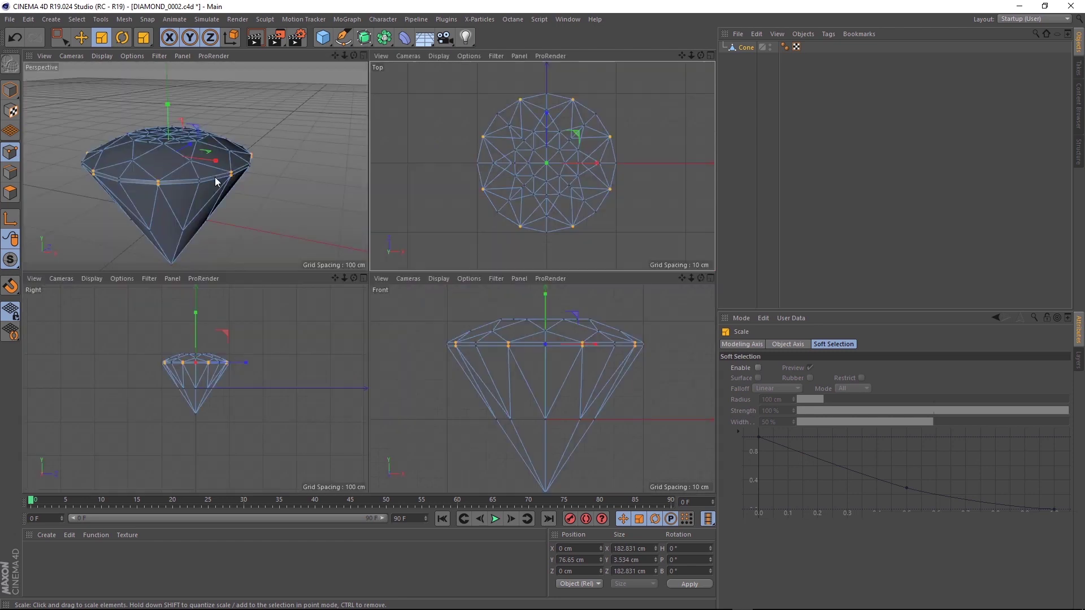
# - Scale the selected rim points vertically to about 1.26 cm high, pinching the rim at those positions
pyautogui.middleClick(220, 179)
pyautogui.moveTo(313, 152); pyautogui.dragTo(313, 222)
pyautogui.scroll(-2, 311, 318)
pyautogui.keyDown('alt'); pyautogui.moveTo(315, 375); pyautogui.dragTo(319, 304); pyautogui.keyUp('alt')
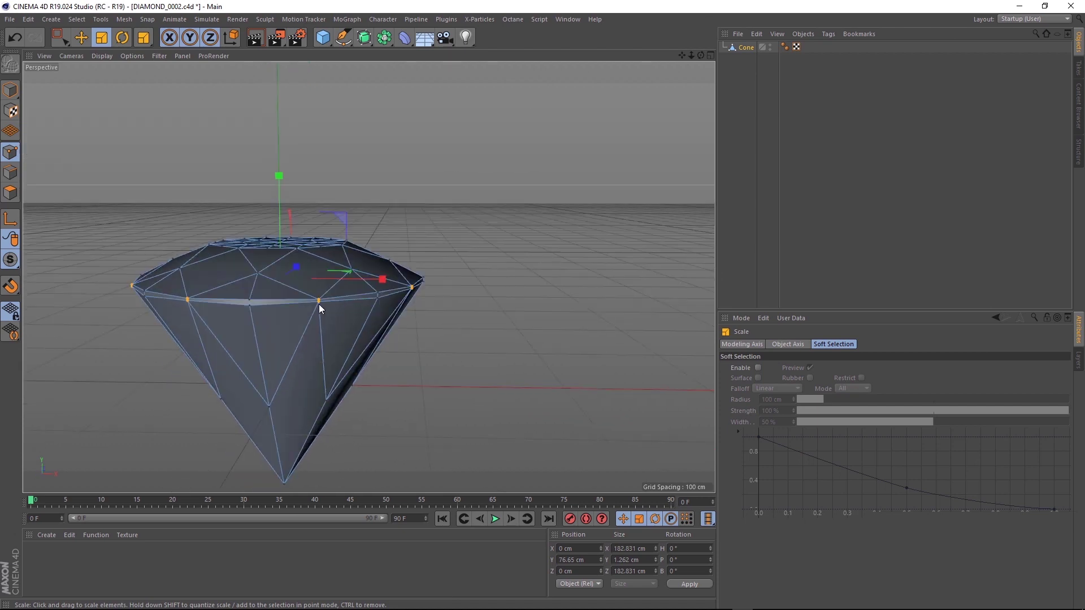
# - Select the row of points halfway down the lower cone in the front view and move it up about 18 cm
pyautogui.middleClick(318, 304)
pyautogui.middleClick(512, 364)
pyautogui.scroll(-3, 497, 376)
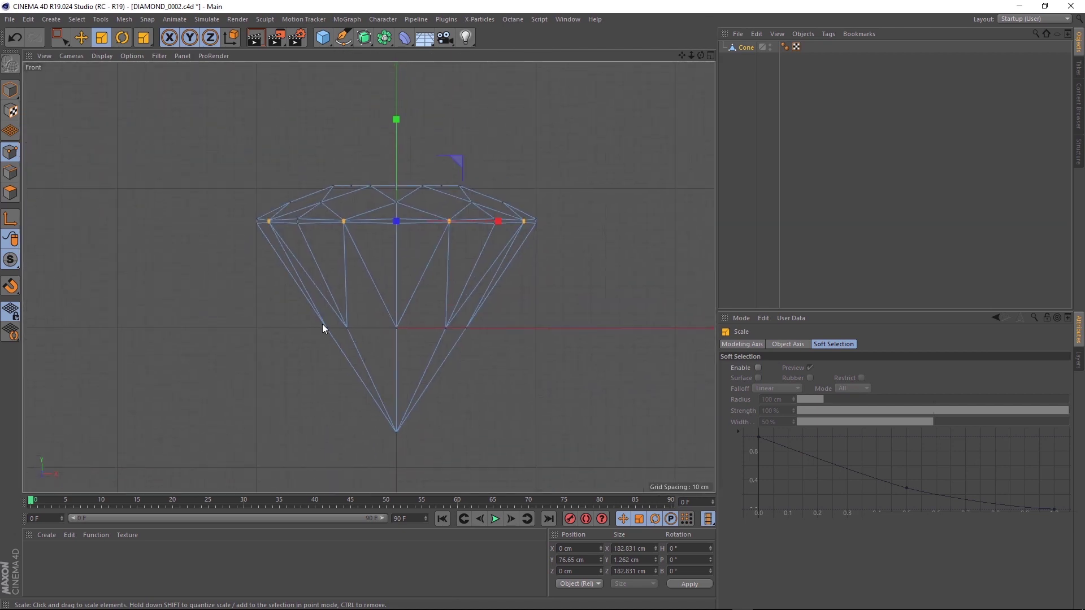
pyautogui.click(57, 38)
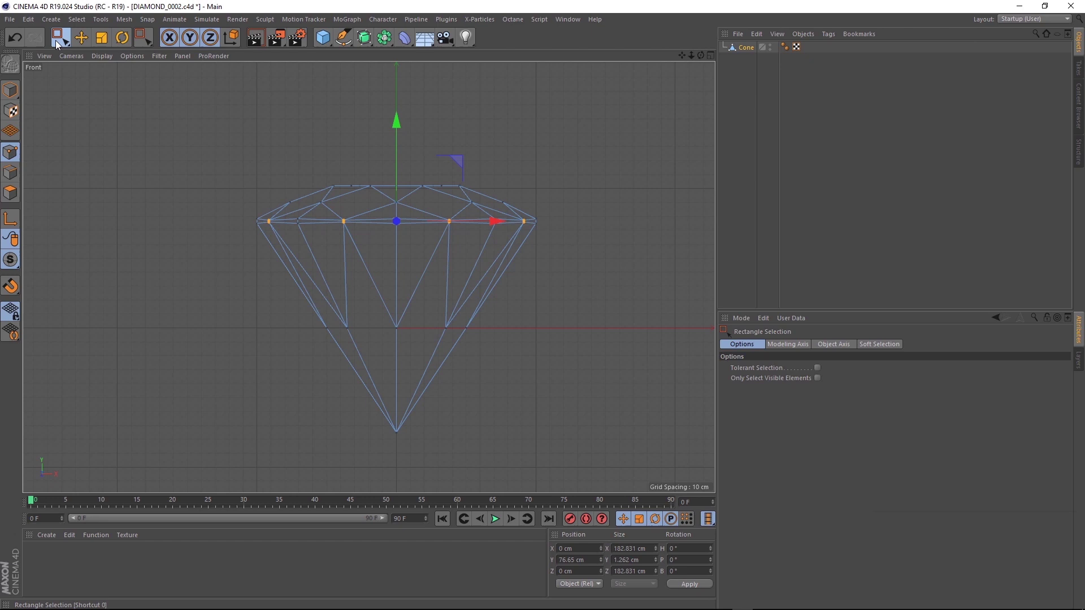
pyautogui.moveTo(278, 303); pyautogui.dragTo(504, 345)
pyautogui.moveTo(396, 273); pyautogui.dragTo(399, 252)
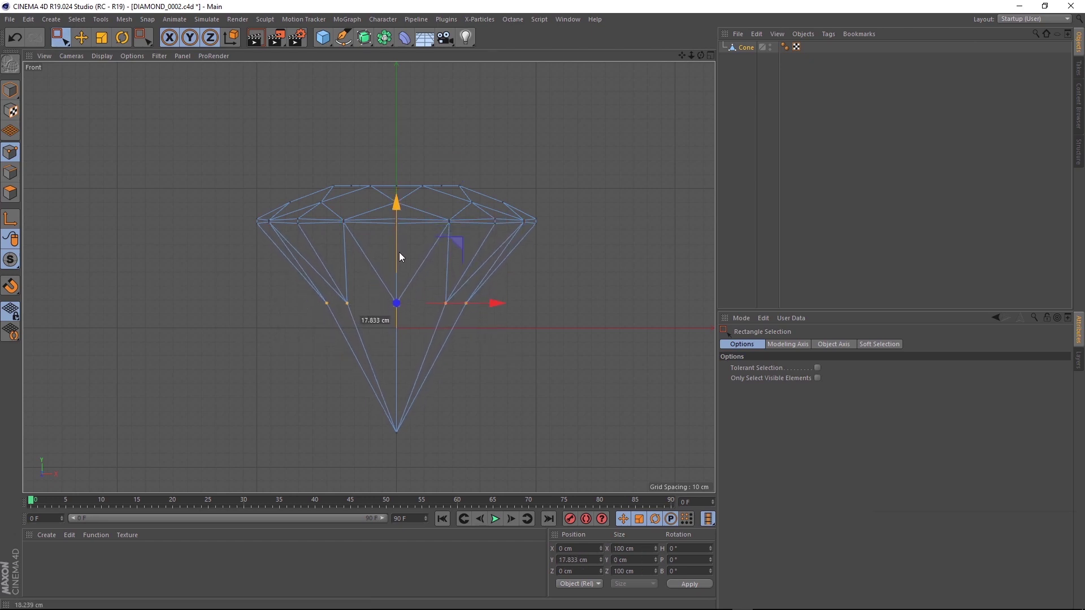
# - Select the diamond's bottom tip and raise it vertically to about Y -39.5 cm
pyautogui.moveTo(484, 418); pyautogui.dragTo(390, 442)
pyautogui.moveTo(396, 331); pyautogui.dragTo(395, 308)
pyautogui.middleClick(341, 283)
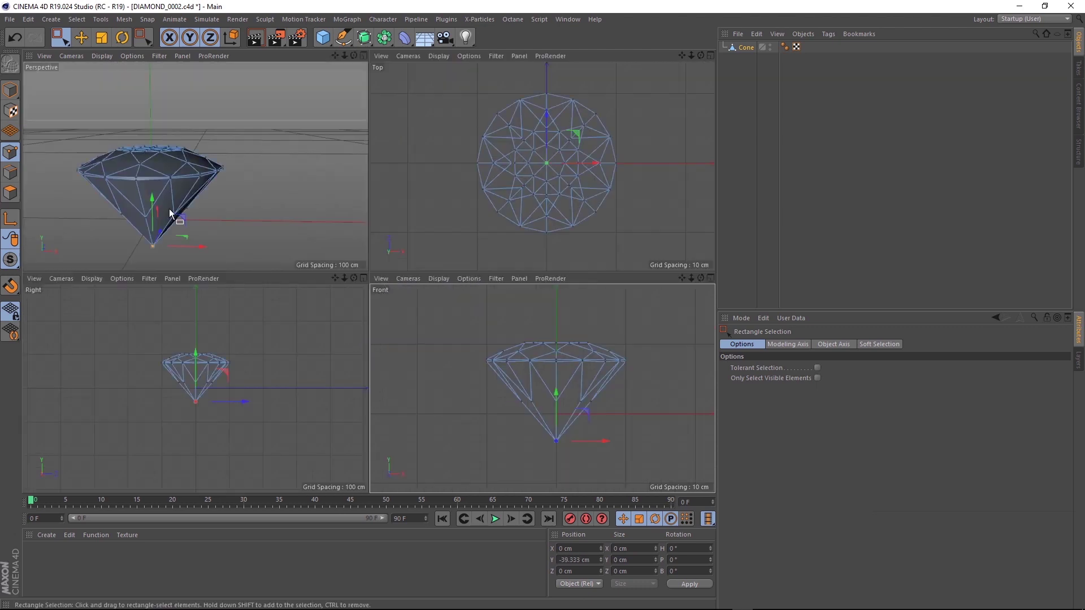
pyautogui.middleClick(169, 213)
pyautogui.keyDown('alt'); pyautogui.moveTo(314, 318); pyautogui.dragTo(404, 313); pyautogui.keyUp('alt')
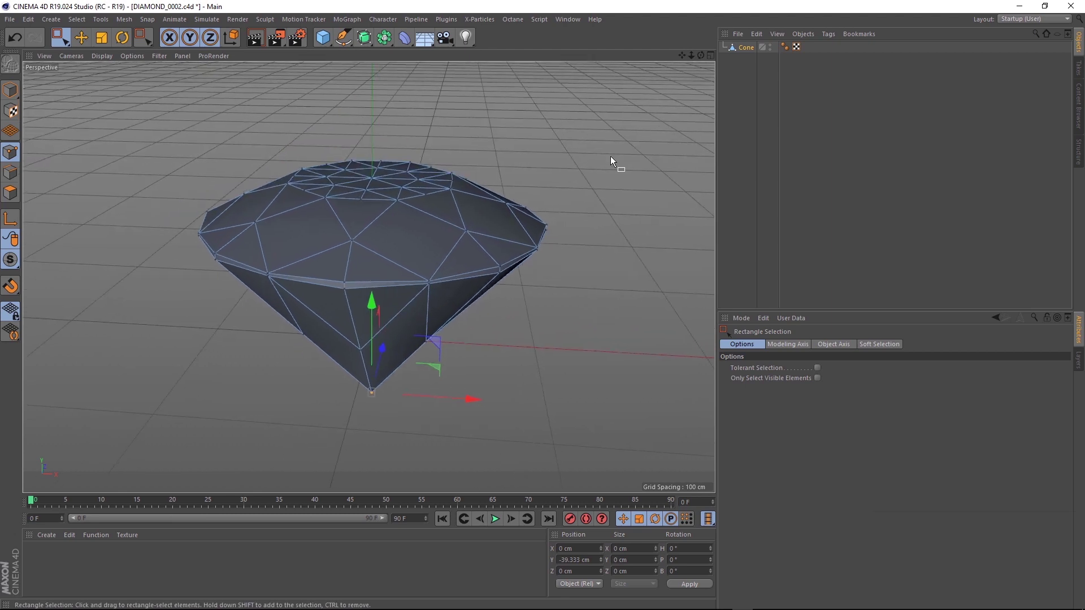
# - Set the cone's Phong Angle to 0° for flat-shaded facets and save the project
pyautogui.click(784, 46)
pyautogui.moveTo(816, 378); pyautogui.dragTo(816, 390)
pyautogui.keyDown('alt'); pyautogui.moveTo(520, 322); pyautogui.dragTo(413, 253); pyautogui.keyUp('alt')
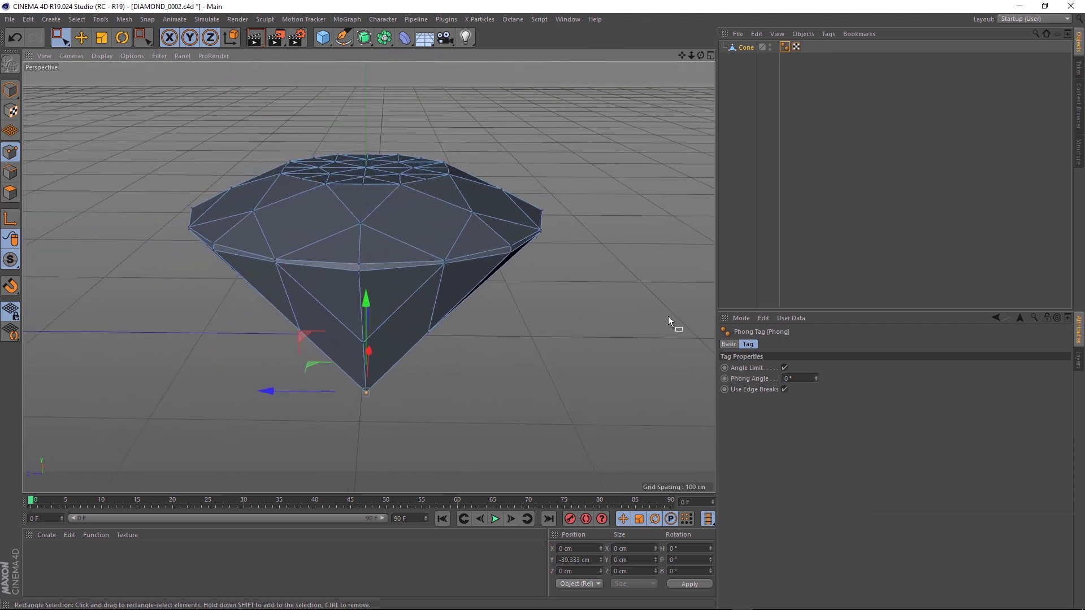
pyautogui.hotkey('ctrl', 's')
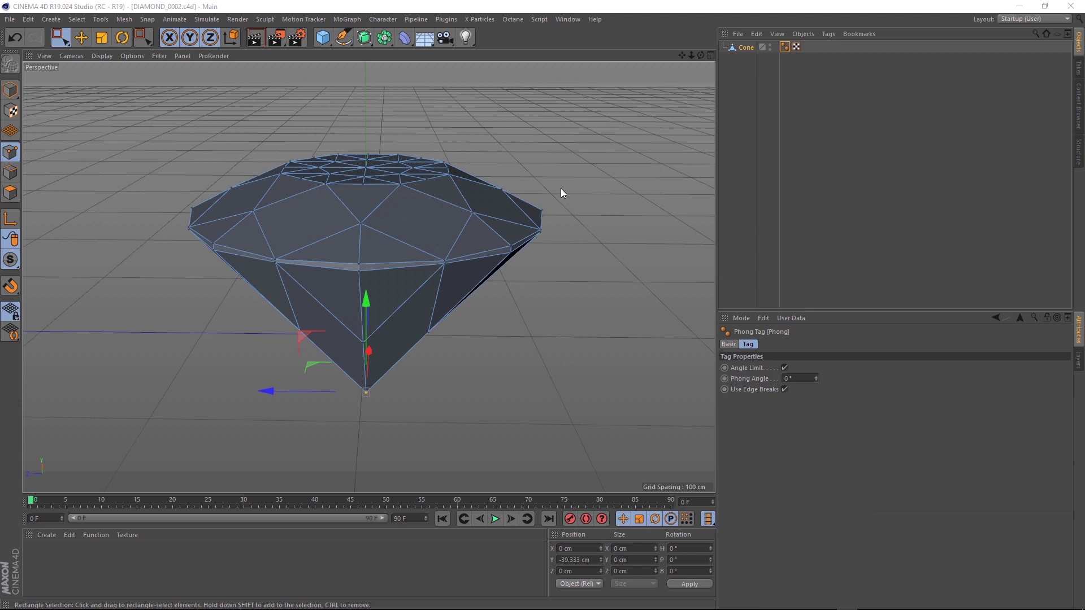
# - Select the ring of eight points midway between the outer rim and the flat top face in the top view
pyautogui.middleClick(444, 191)
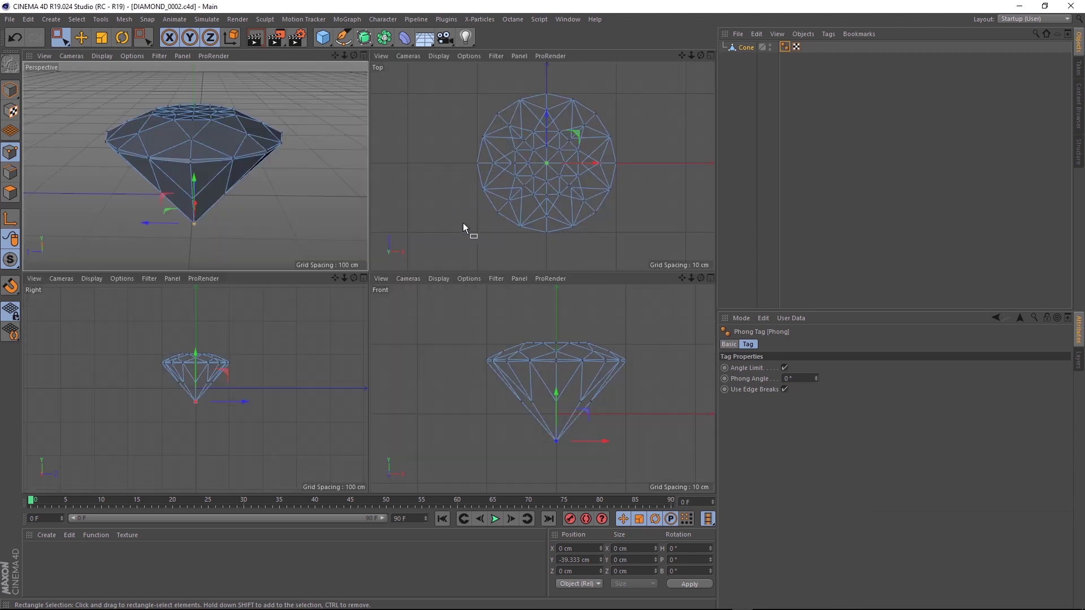
pyautogui.middleClick(503, 202)
pyautogui.click(270, 270)
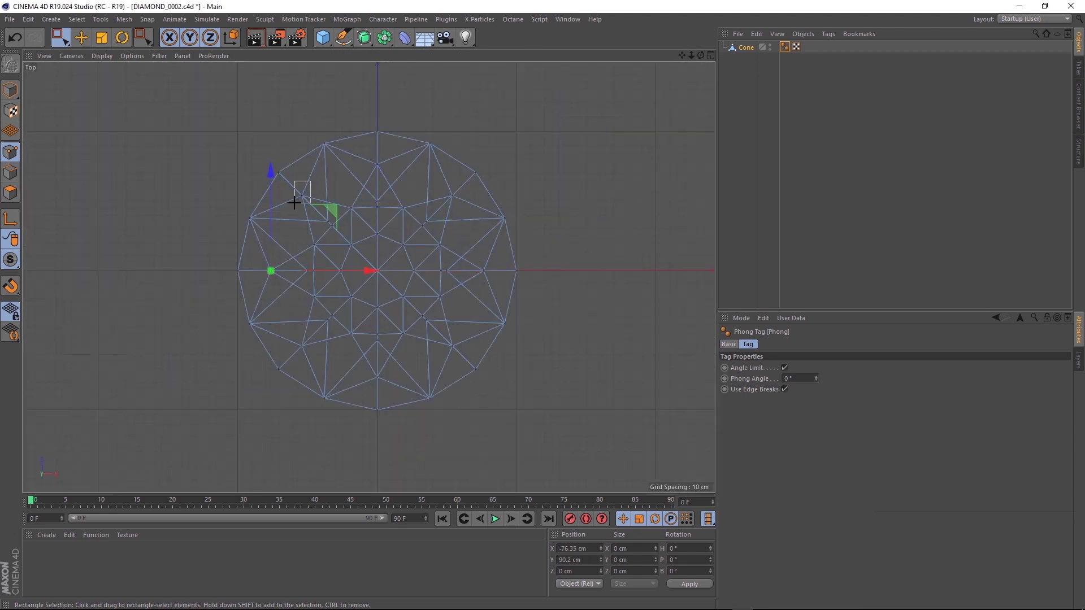
pyautogui.keyDown('shift'); pyautogui.click(302, 196); pyautogui.keyUp('shift')
pyautogui.keyDown('shift'); pyautogui.click(377, 163); pyautogui.keyUp('shift')
pyautogui.keyDown('shift'); pyautogui.click(452, 196); pyautogui.keyUp('shift')
pyautogui.keyDown('shift'); pyautogui.click(483, 271); pyautogui.keyUp('shift')
pyautogui.keyDown('shift'); pyautogui.click(452, 345); pyautogui.keyUp('shift')
pyautogui.keyDown('shift'); pyautogui.moveTo(387, 367); pyautogui.dragTo(364, 387); pyautogui.keyUp('shift')
pyautogui.keyDown('shift'); pyautogui.click(302, 345); pyautogui.keyUp('shift')
# - Scale the selected mid-crown ring of points uniformly inward to about 142.3 cm across
pyautogui.click(101, 37)
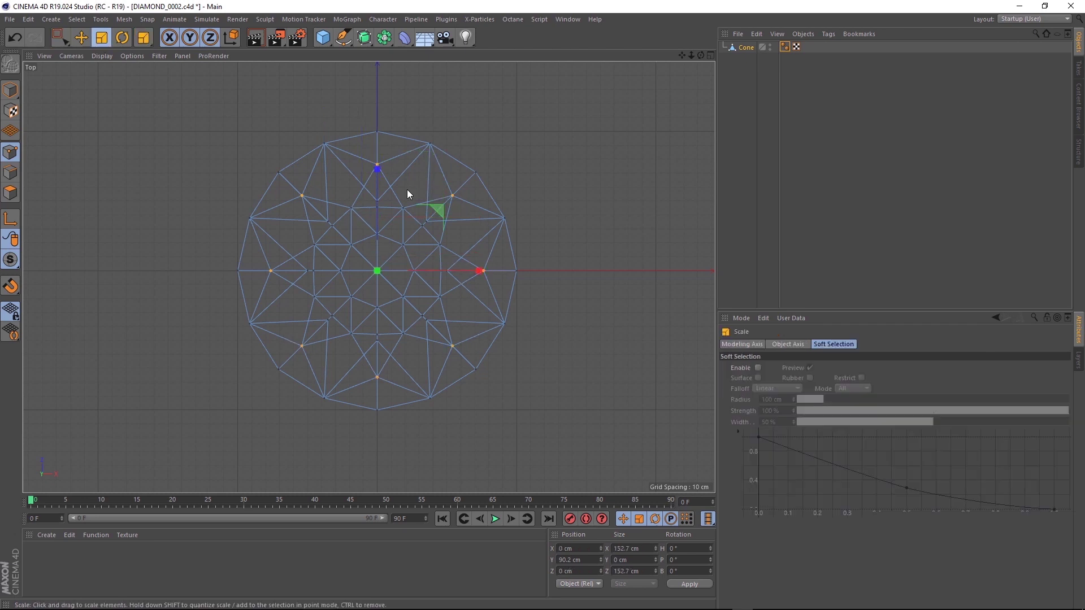
pyautogui.moveTo(544, 209); pyautogui.dragTo(523, 218)
pyautogui.press('F1')
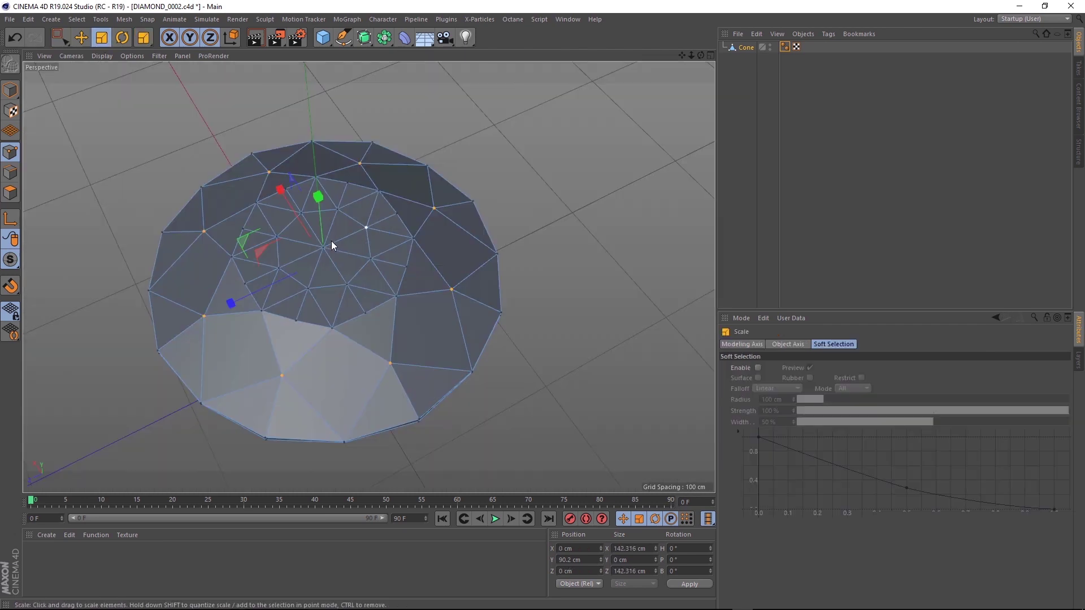
# - Move the selected mid-crown points slightly upward to about Y 91.1 cm in the front view
pyautogui.middleClick(333, 240)
pyautogui.middleClick(490, 304)
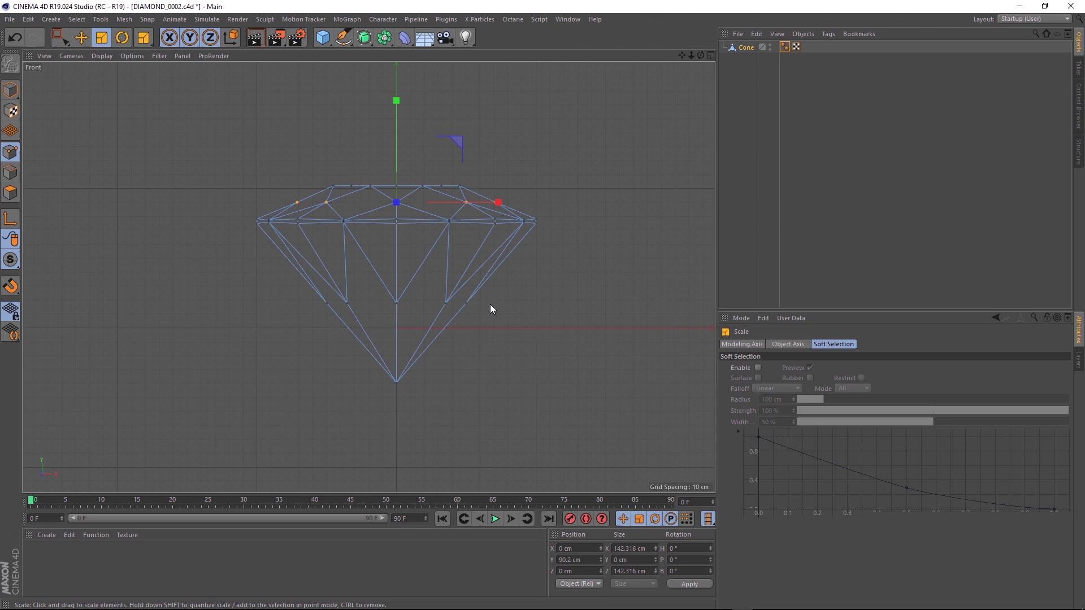
pyautogui.scroll(2, 373, 148)
pyautogui.press('e')
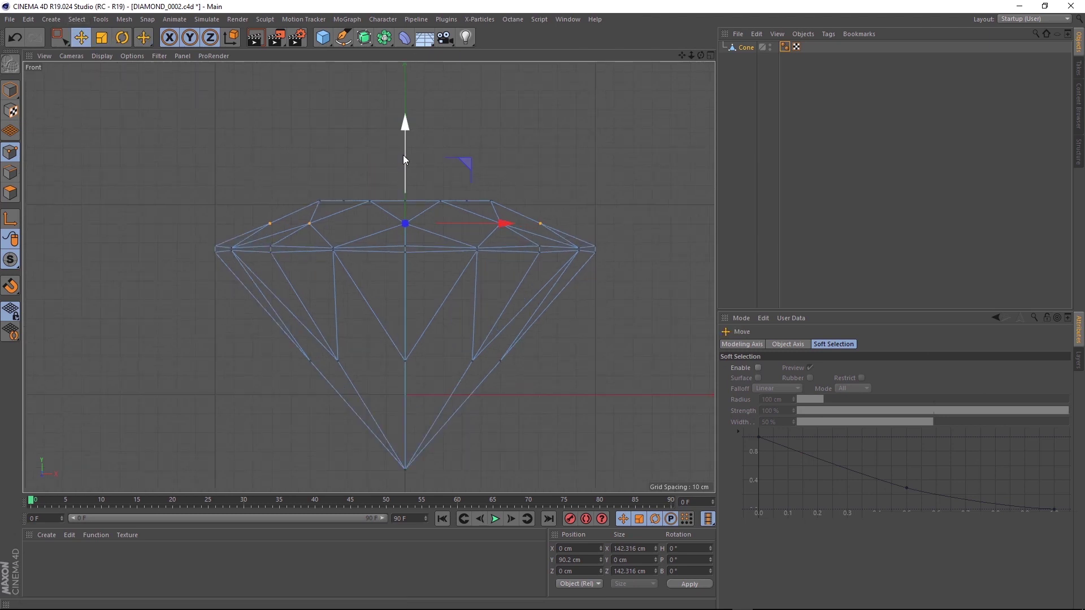
pyautogui.middleClick(339, 182)
pyautogui.middleClick(273, 232)
pyautogui.keyDown('alt'); pyautogui.moveTo(252, 339); pyautogui.dragTo(331, 271); pyautogui.keyUp('alt')
# - Select the eight midpoints along the outline of the flat top face and remove them, merging the facets around each
pyautogui.moveTo(61, 37); pyautogui.dragTo(79, 64)
pyautogui.click(817, 378)
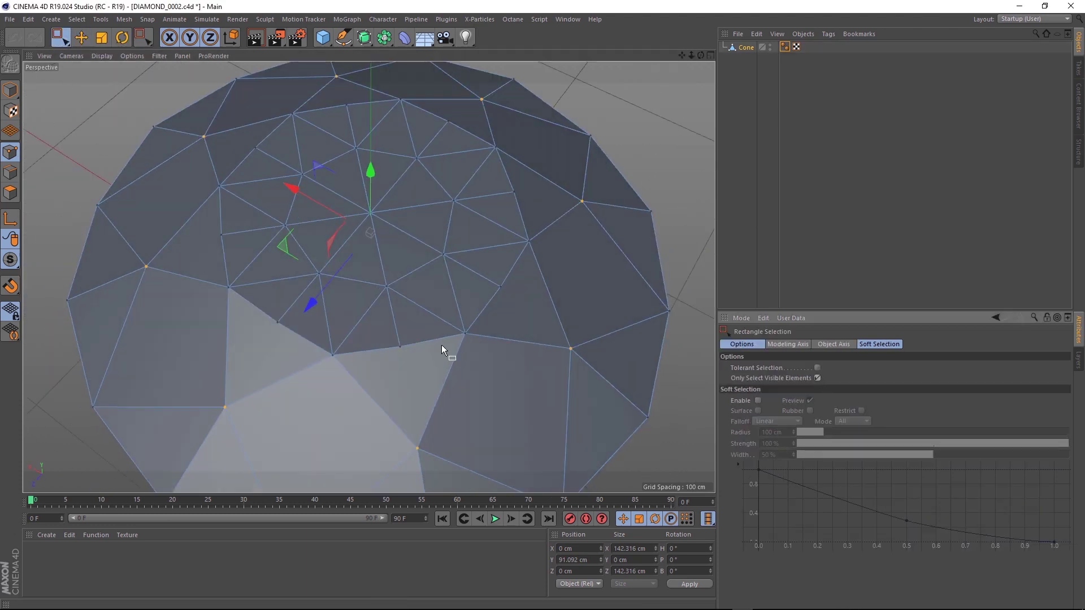
pyautogui.click(277, 322)
pyautogui.keyDown('shift'); pyautogui.click(221, 235); pyautogui.keyUp('shift')
pyautogui.keyDown('shift'); pyautogui.click(255, 147); pyautogui.keyUp('shift')
pyautogui.keyDown('shift'); pyautogui.click(346, 105); pyautogui.keyUp('shift')
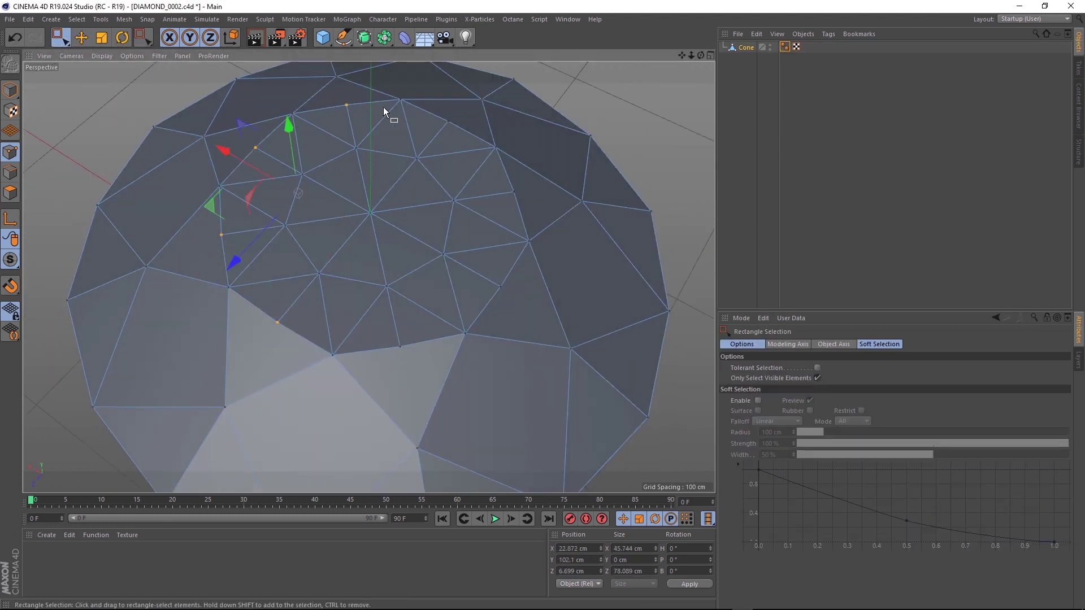
pyautogui.keyDown('shift'); pyautogui.click(448, 122); pyautogui.keyUp('shift')
pyautogui.keyDown('shift'); pyautogui.click(514, 192); pyautogui.keyUp('shift')
pyautogui.keyDown('shift'); pyautogui.click(500, 287); pyautogui.keyUp('shift')
pyautogui.keyDown('shift'); pyautogui.moveTo(409, 331); pyautogui.dragTo(385, 362); pyautogui.keyUp('shift')
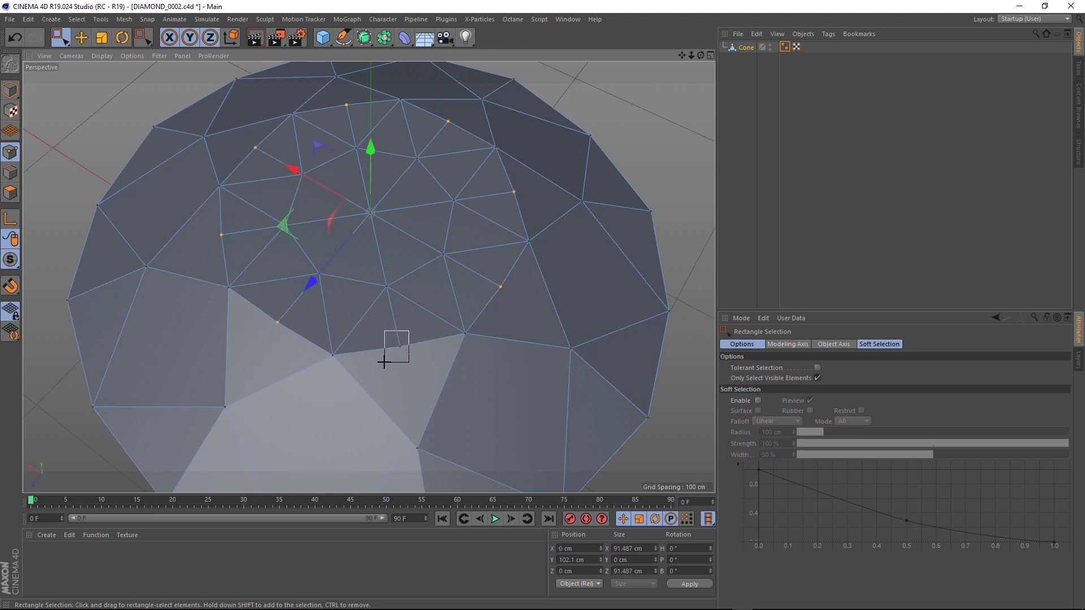
pyautogui.rightClick(408, 347)
pyautogui.click(440, 390)
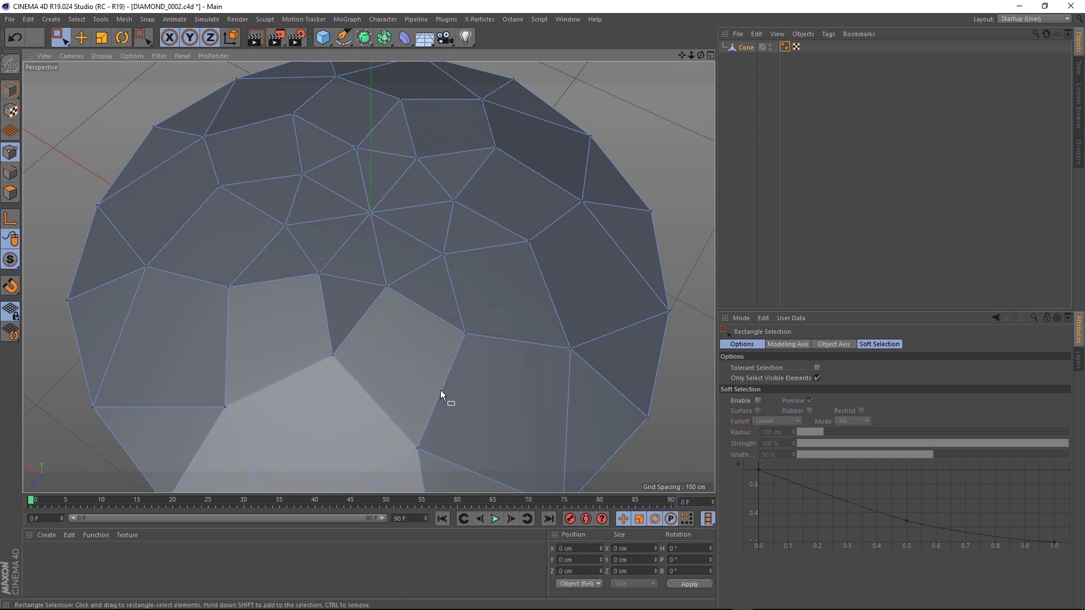
# - Line-cut a closed octagon through the eight corner points around the flat top face
pyautogui.rightClick(326, 232)
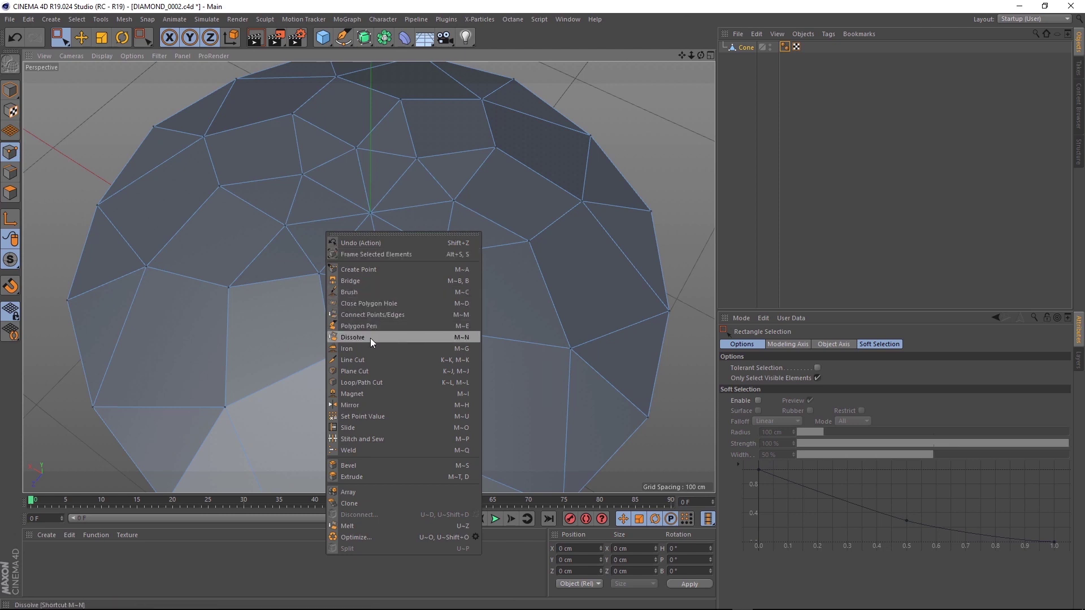
pyautogui.click(371, 359)
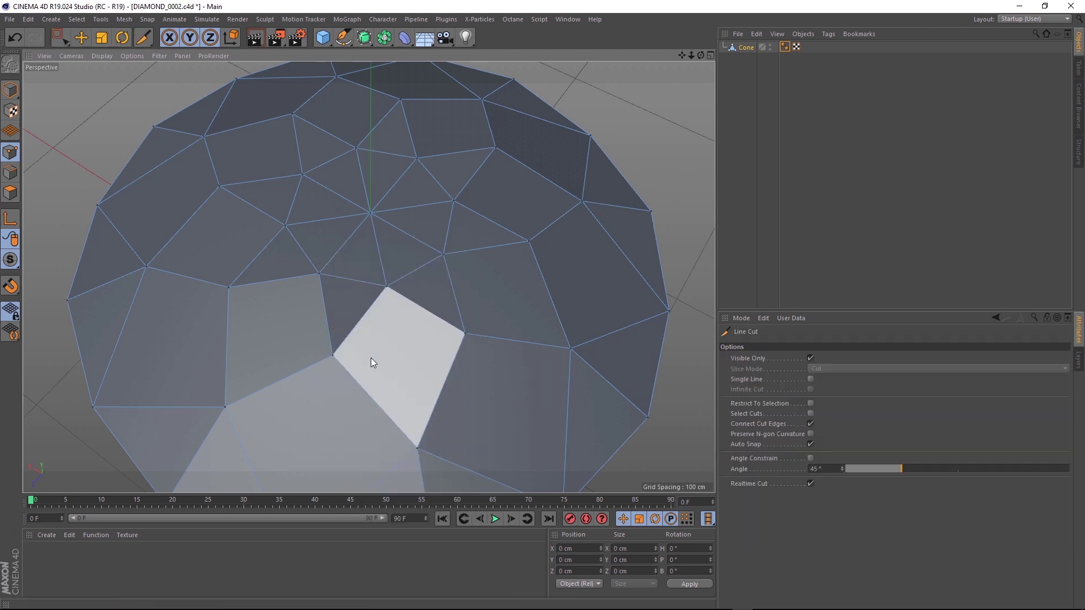
pyautogui.click(293, 115)
pyautogui.click(219, 187)
pyautogui.click(229, 288)
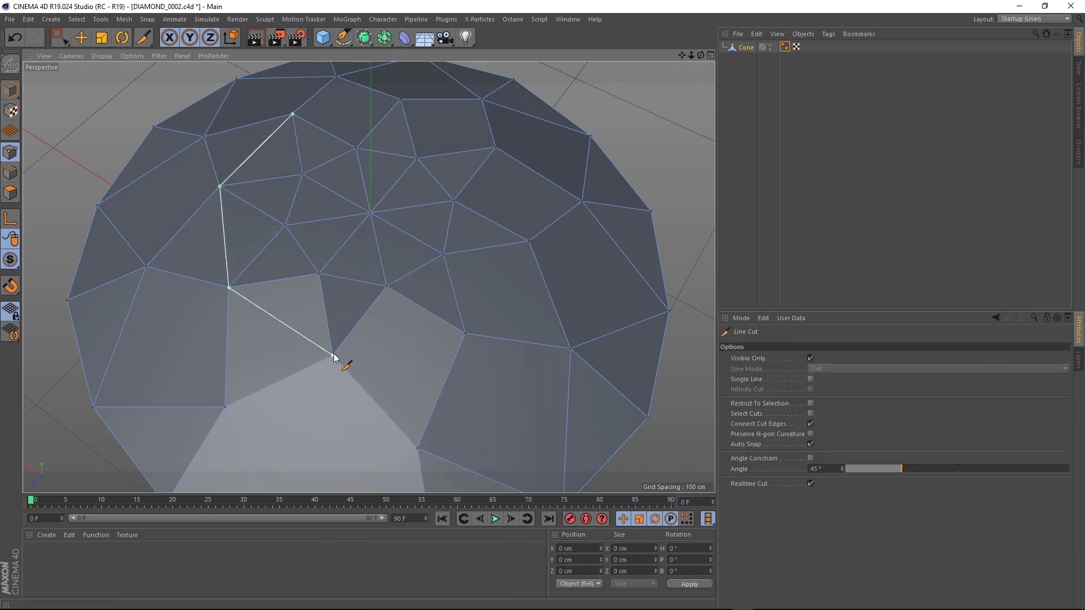
pyautogui.click(333, 355)
pyautogui.click(465, 334)
pyautogui.click(529, 241)
pyautogui.click(495, 147)
pyautogui.click(400, 99)
pyautogui.click(293, 114)
pyautogui.press('Return')
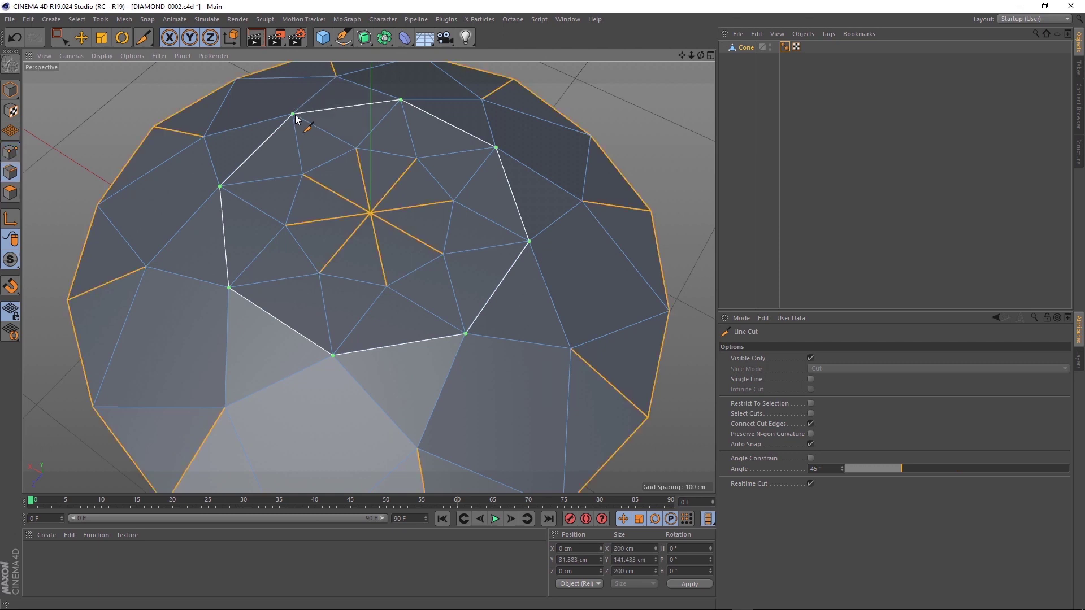
# - Return to model mode, deselect the cone and render a preview of the diamond in the perspective view
pyautogui.scroll(-4, 380, 300)
pyautogui.keyDown('alt'); pyautogui.moveTo(369, 278); pyautogui.dragTo(411, 311); pyautogui.keyUp('alt')
pyautogui.click(10, 90)
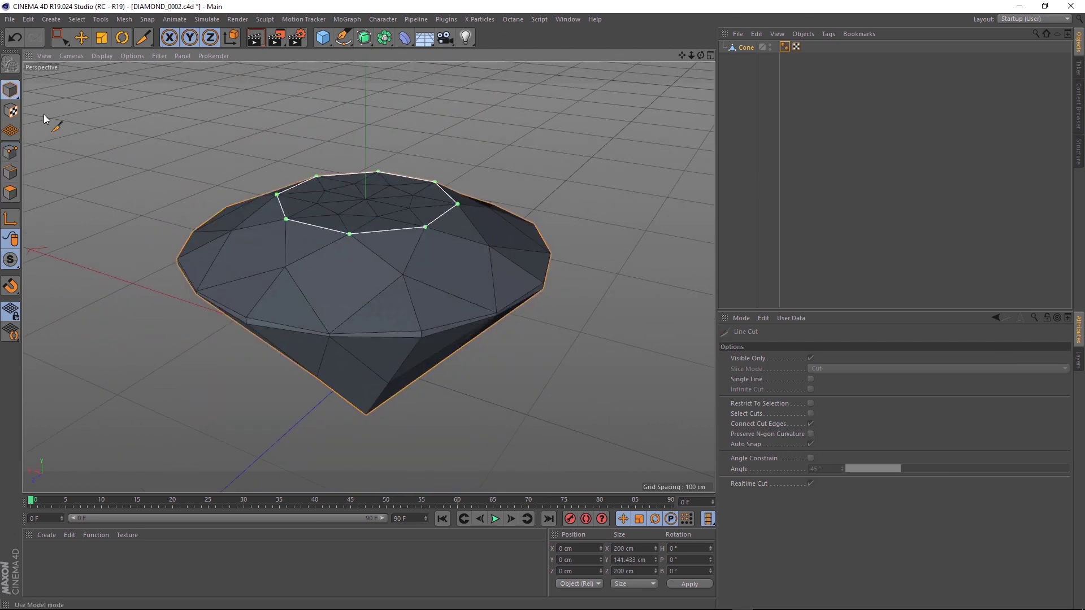
pyautogui.click(758, 101)
pyautogui.scroll(1, 559, 303)
pyautogui.keyDown('alt'); pyautogui.moveTo(534, 323); pyautogui.dragTo(412, 226); pyautogui.keyUp('alt')
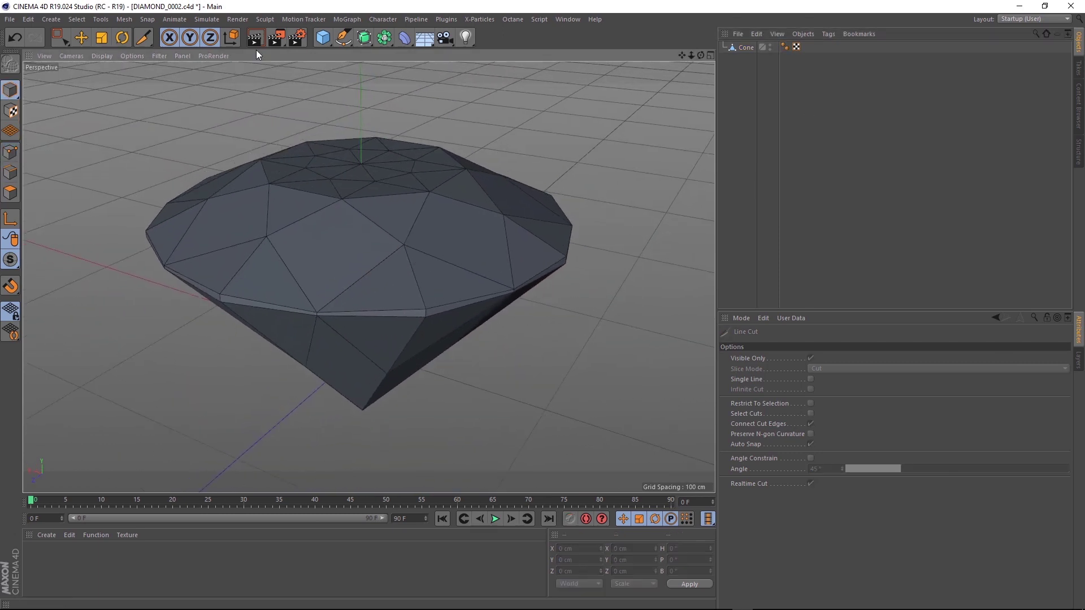
pyautogui.click(255, 38)
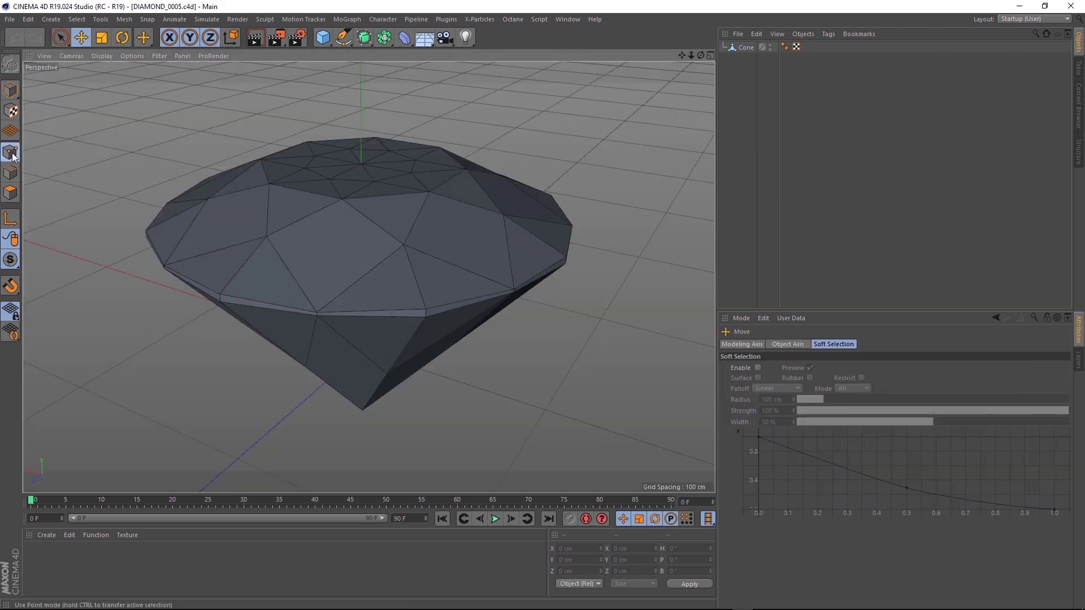
# - Select all of the cone's points and optimize polygons, unused points and points with a 0.01 cm tolerance
pyautogui.click(13, 156)
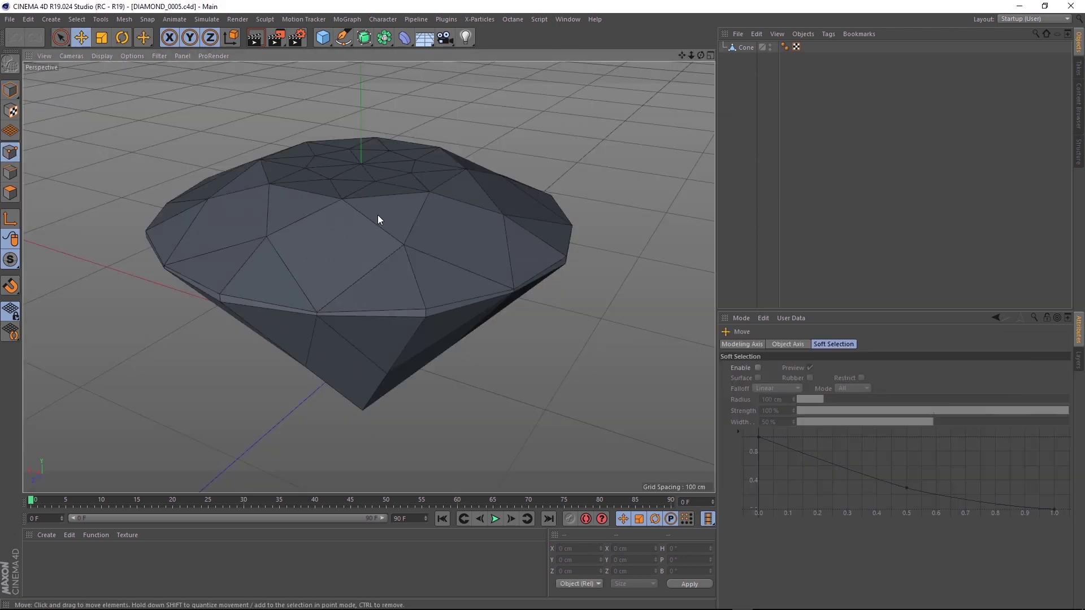
pyautogui.click(734, 48)
pyautogui.hotkey('ctrl', 'a')
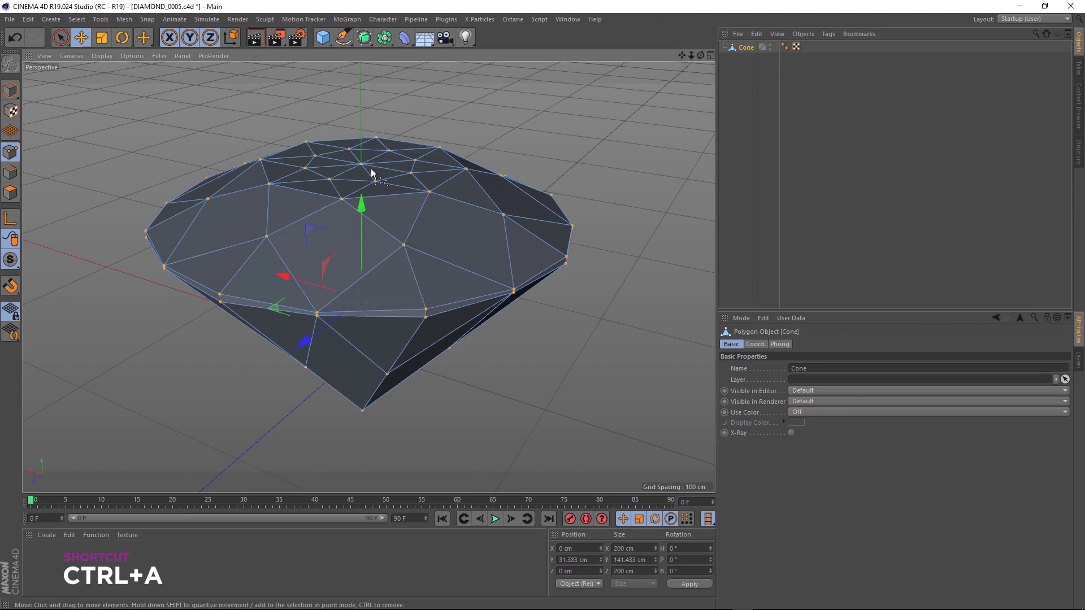
pyautogui.rightClick(371, 169)
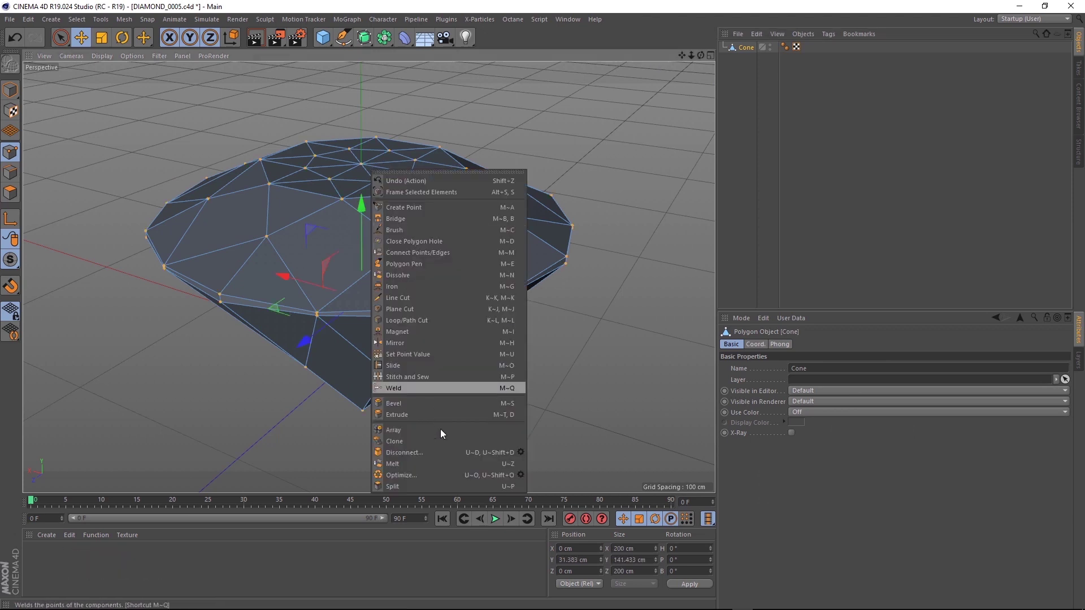
pyautogui.click(520, 475)
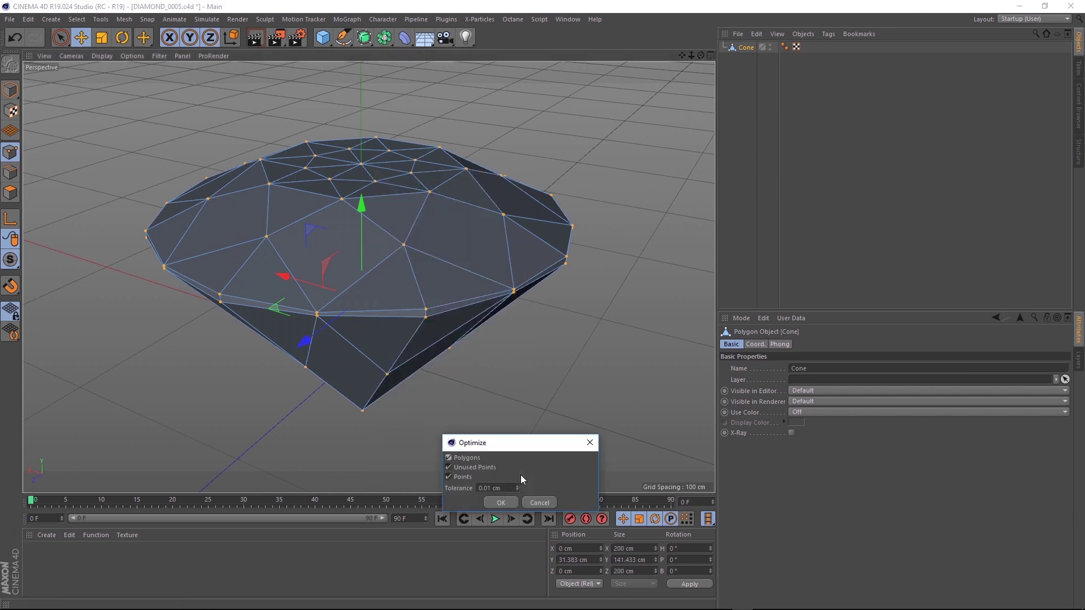
pyautogui.click(500, 503)
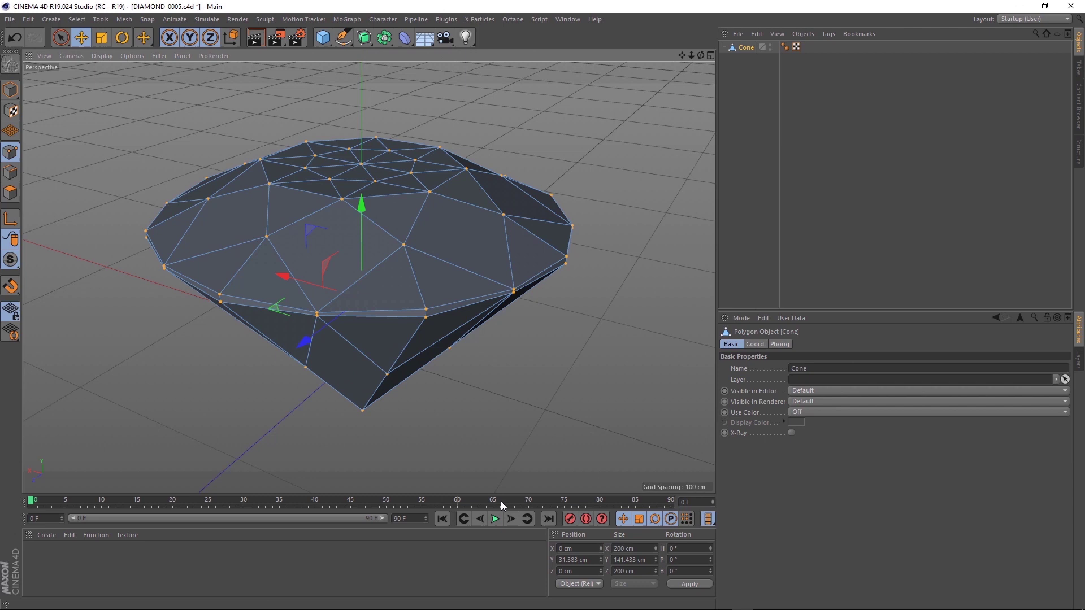
# - Select all edges of the cone, then deselect the ones inside the flat top face
pyautogui.click(10, 174)
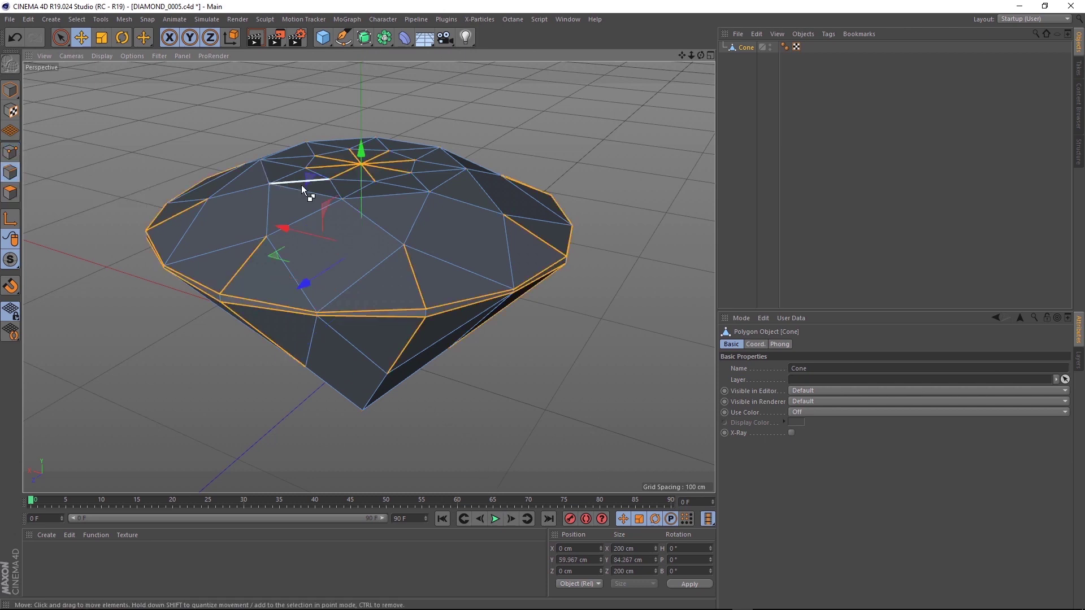
pyautogui.hotkey('ctrl', 'a')
pyautogui.scroll(3, 367, 157)
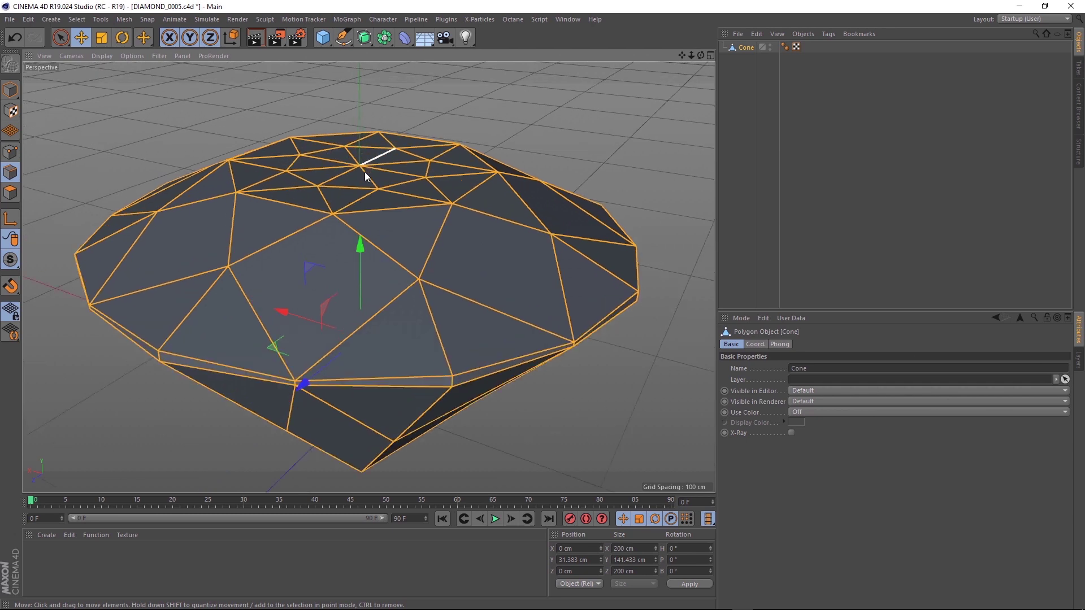
pyautogui.keyDown('alt'); pyautogui.moveTo(364, 172); pyautogui.dragTo(353, 171); pyautogui.keyUp('alt')
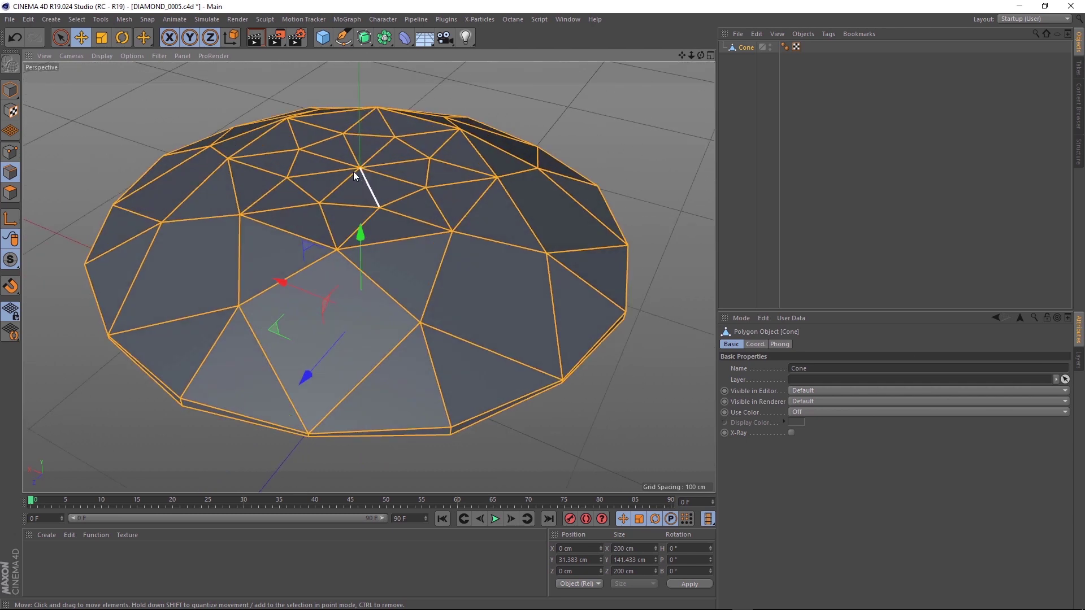
pyautogui.click(61, 37)
pyautogui.click(107, 53)
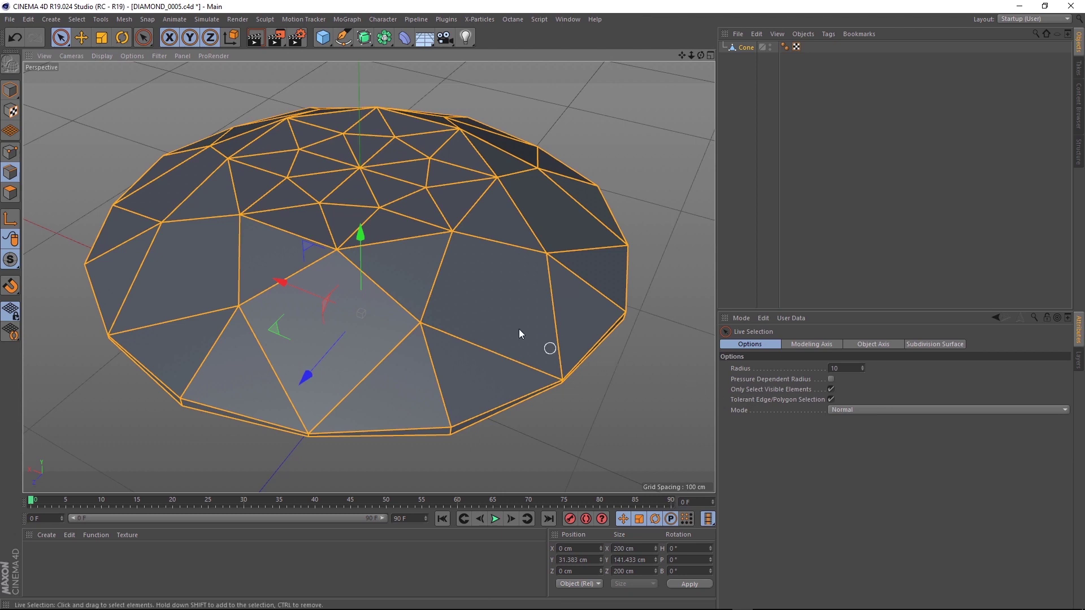
pyautogui.moveTo(449, 160)
pyautogui.keyDown('ctrl'); pyautogui.mouseDown()
pyautogui.moveTo(314, 129)
pyautogui.moveTo(286, 208)
pyautogui.moveTo(428, 196)
pyautogui.moveTo(360, 136)
pyautogui.moveTo(346, 211)
pyautogui.moveTo(384, 241)
pyautogui.moveTo(411, 247)
pyautogui.moveTo(407, 317)
pyautogui.moveTo(489, 293)
pyautogui.mouseUp(); pyautogui.keyUp('ctrl')
# - Bevel the selected edges in Chamfer mode with a 0.2 cm offset and render a preview of the diamond
pyautogui.rightClick(474, 219)
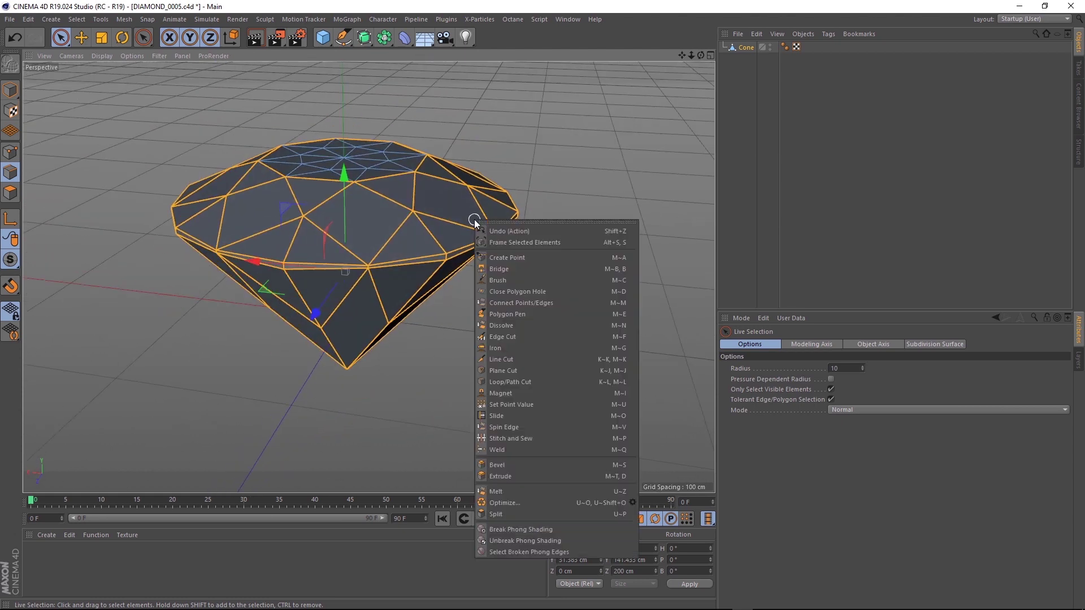
pyautogui.click(497, 465)
pyautogui.scroll(3, 429, 244)
pyautogui.moveTo(545, 274)
pyautogui.mouseDown()
pyautogui.moveTo(568, 274)
pyautogui.moveTo(548, 273)
pyautogui.mouseUp()
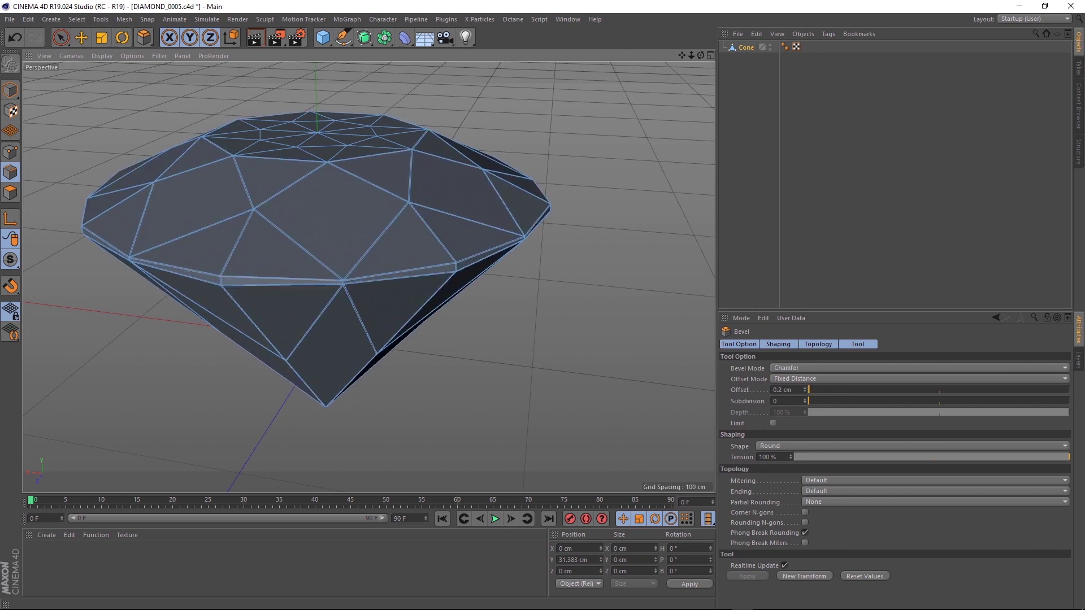
pyautogui.keyDown('alt'); pyautogui.moveTo(369, 234); pyautogui.dragTo(435, 244, button='middle'); pyautogui.keyUp('alt')
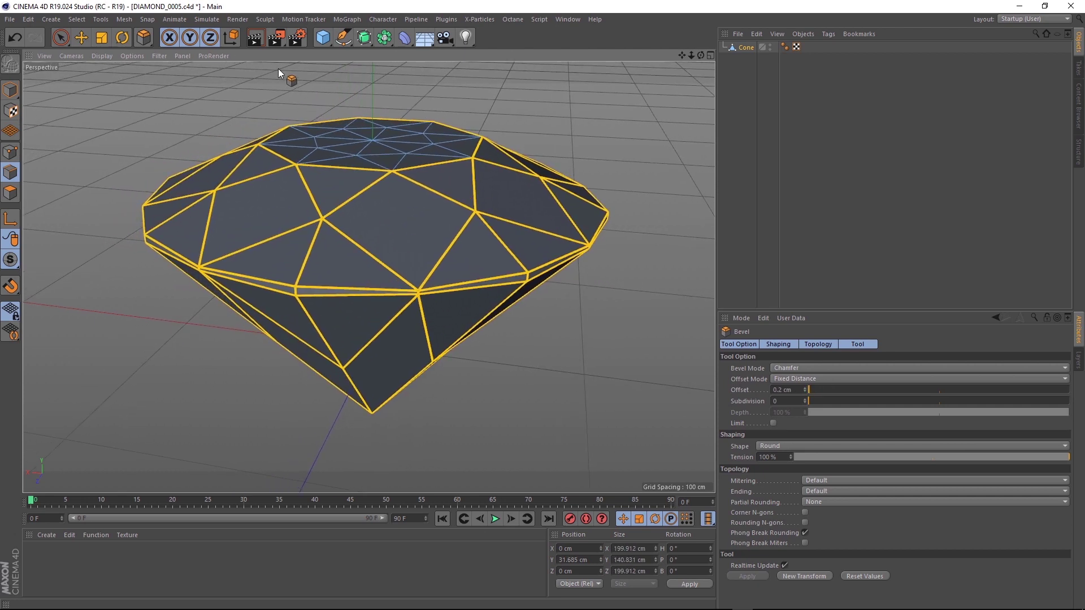
pyautogui.click(255, 38)
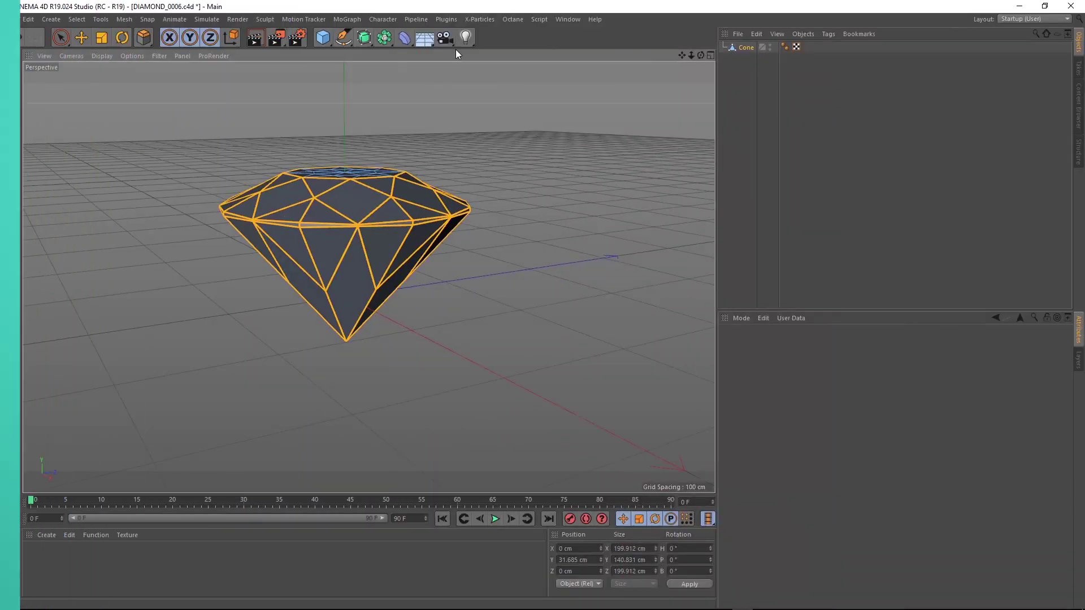
# - Add a camera to the scene and set its X and Y positions to 0 cm
pyautogui.moveTo(447, 45); pyautogui.dragTo(490, 53)
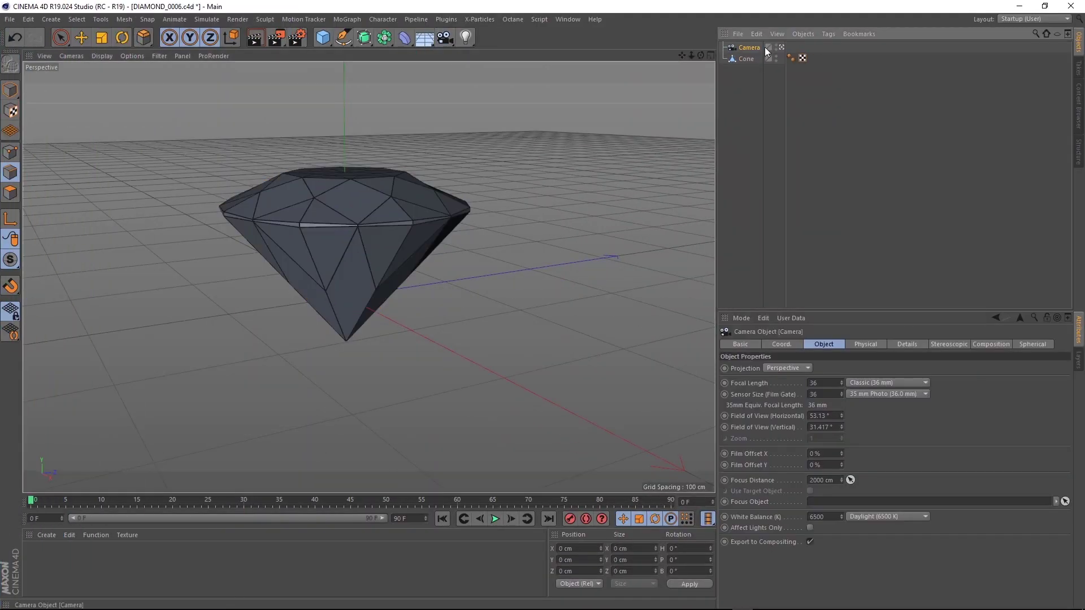
pyautogui.click(783, 344)
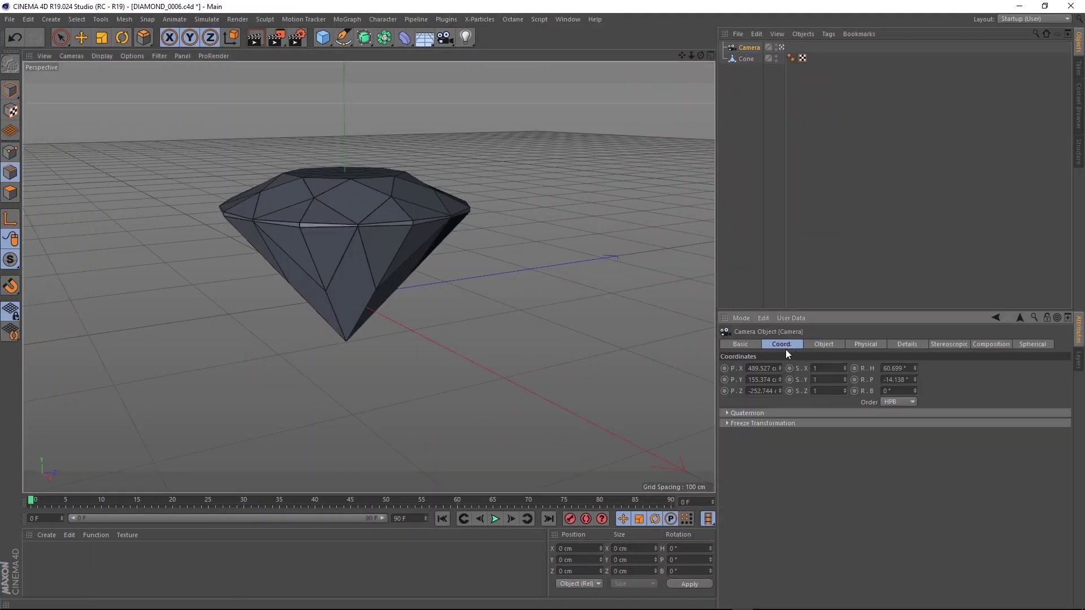
pyautogui.doubleClick(765, 367)
pyautogui.write('0')
pyautogui.press('Tab')
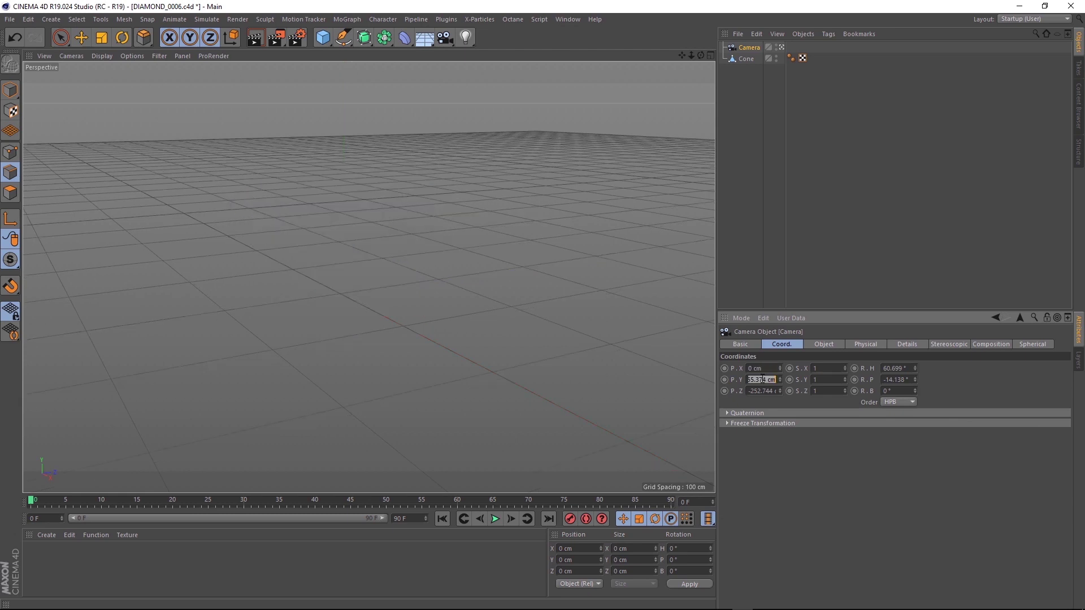
pyautogui.write('0')
pyautogui.press('Tab')
# - Set the camera's heading and pitch to 0° and move it back to Z -807 cm
pyautogui.write('0')
pyautogui.doubleClick(896, 366)
pyautogui.write('0')
pyautogui.press('Tab')
pyautogui.write('0')
pyautogui.press('Return')
pyautogui.moveTo(780, 391); pyautogui.dragTo(779, 452)
# - Set the render output to 1920 x 1080 pixels at a frame rate of 24
pyautogui.click(296, 36)
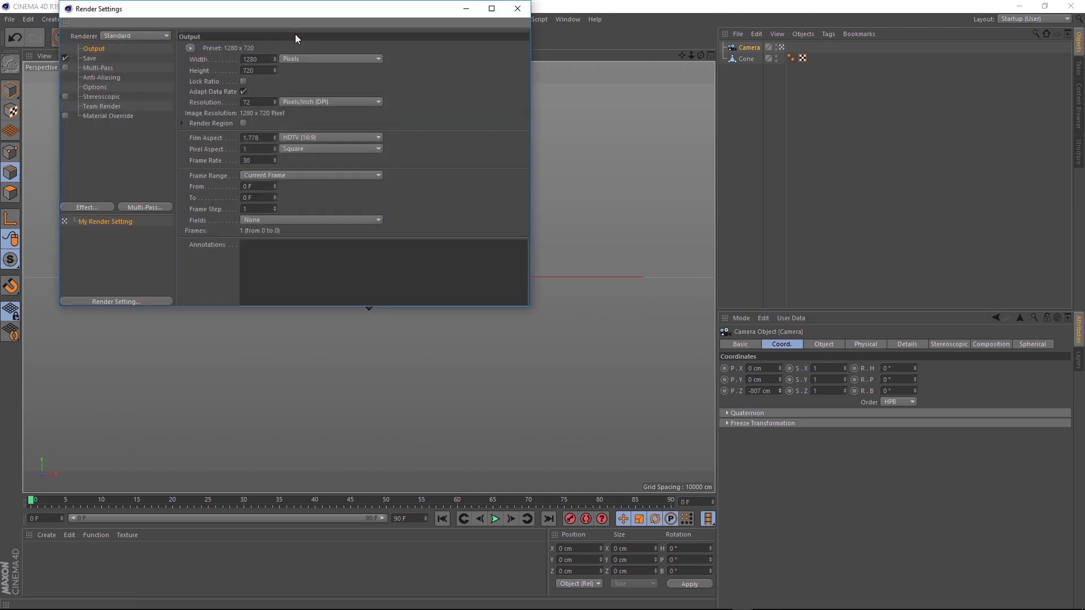
pyautogui.doubleClick(261, 58)
pyautogui.write('1920')
pyautogui.press('Tab')
pyautogui.write('1080')
pyautogui.doubleClick(249, 160)
pyautogui.write('24')
pyautogui.press('Return')
pyautogui.click(517, 9)
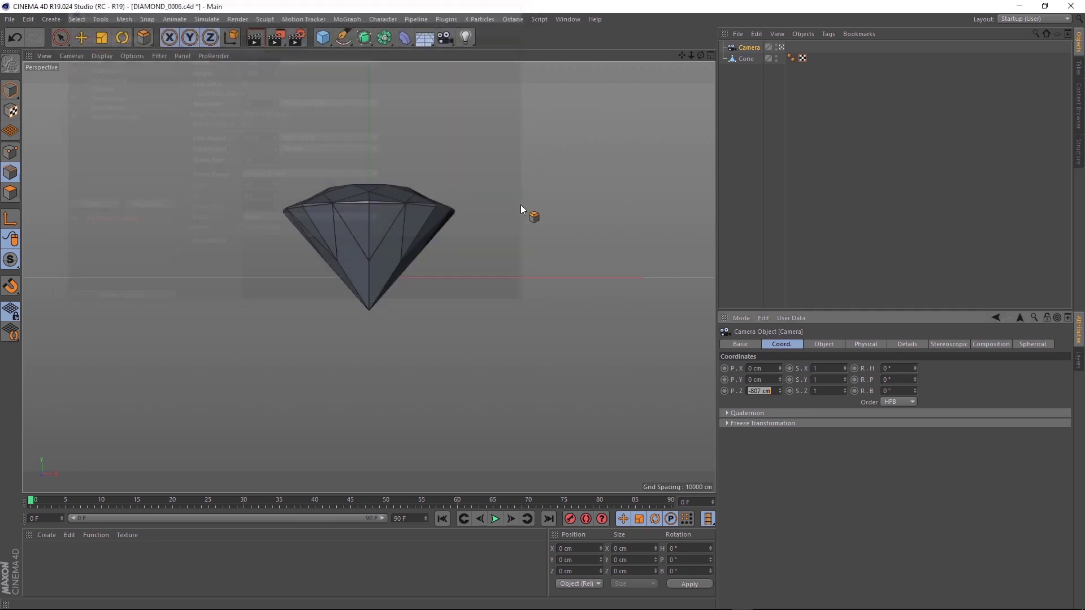
# - Set the project to 24 FPS and extend the timeline and its preview range to 400 frames
pyautogui.hotkey('ctrl', 'd')
pyautogui.doubleClick(810, 403)
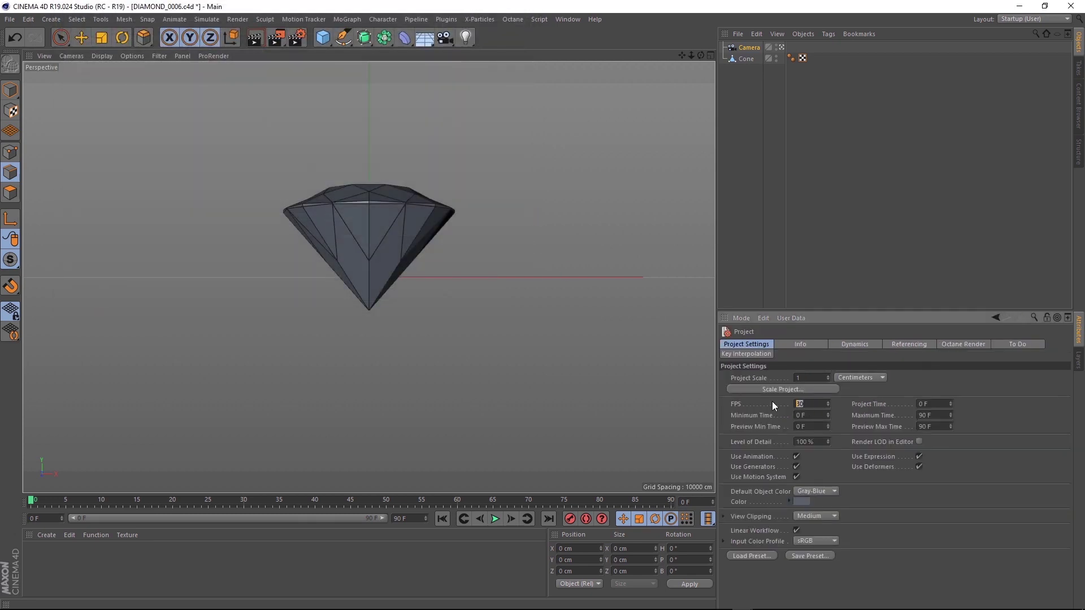
pyautogui.doubleClick(418, 518)
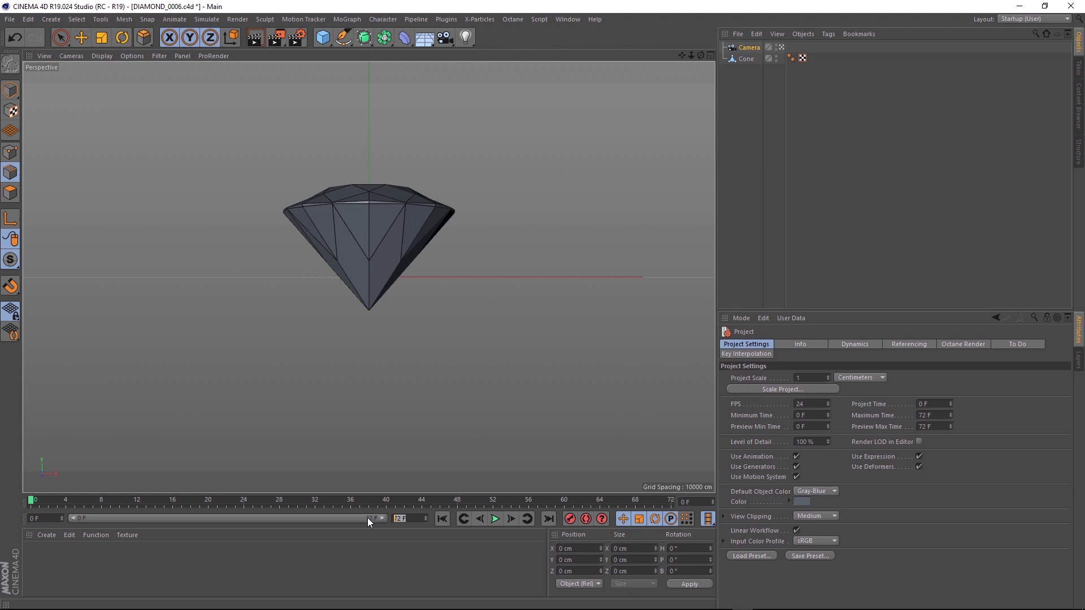
pyautogui.write('400')
pyautogui.press('Return')
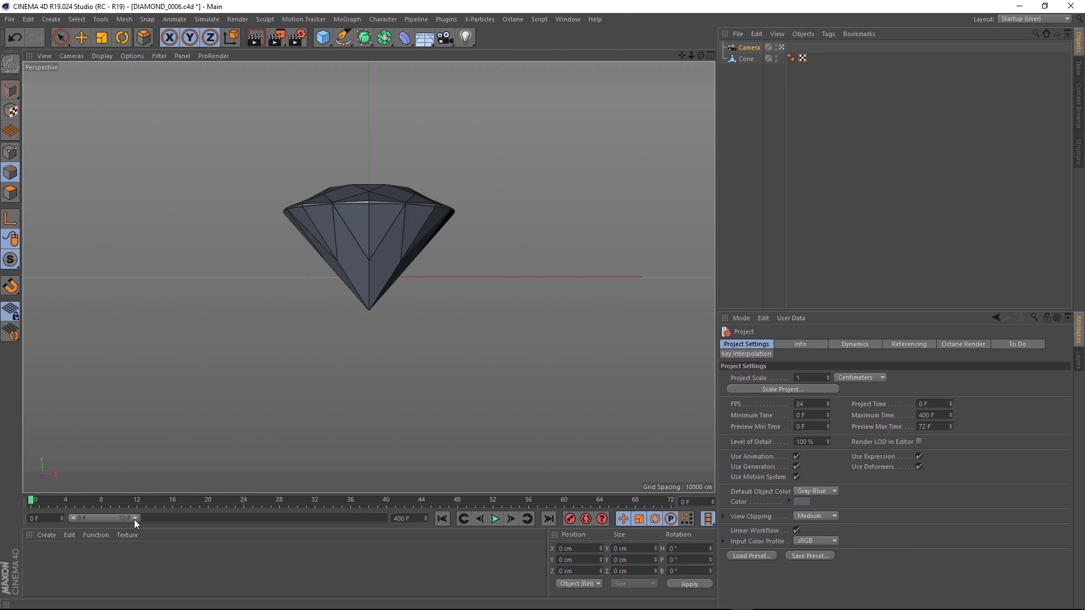
pyautogui.moveTo(134, 520); pyautogui.dragTo(409, 522)
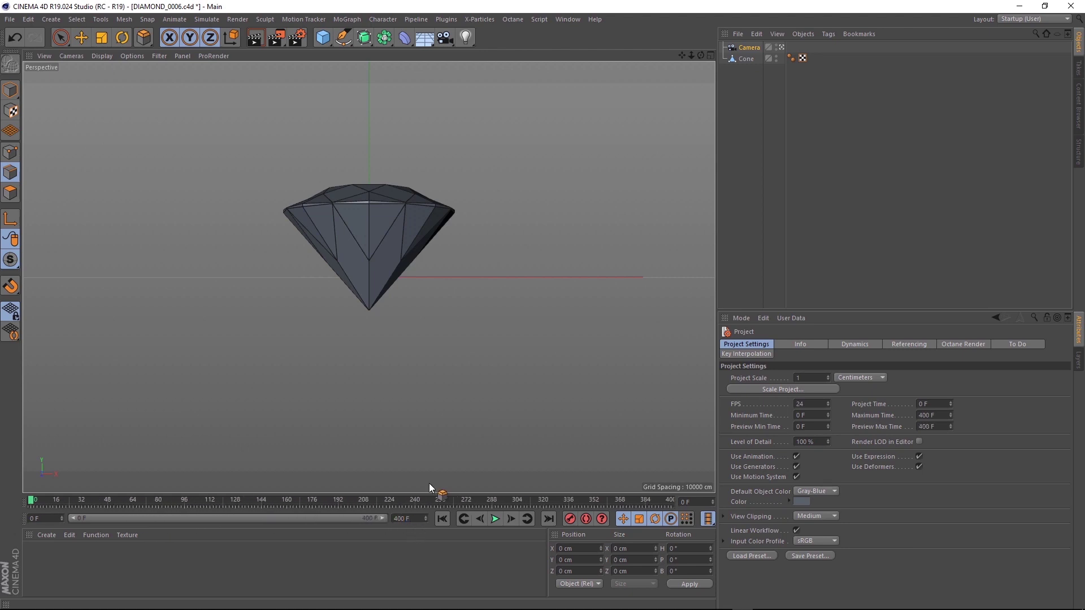
# - Put the diamond in a MoGraph Cloner and set the Cloner's mode to Honeycomb Array
pyautogui.click(744, 59)
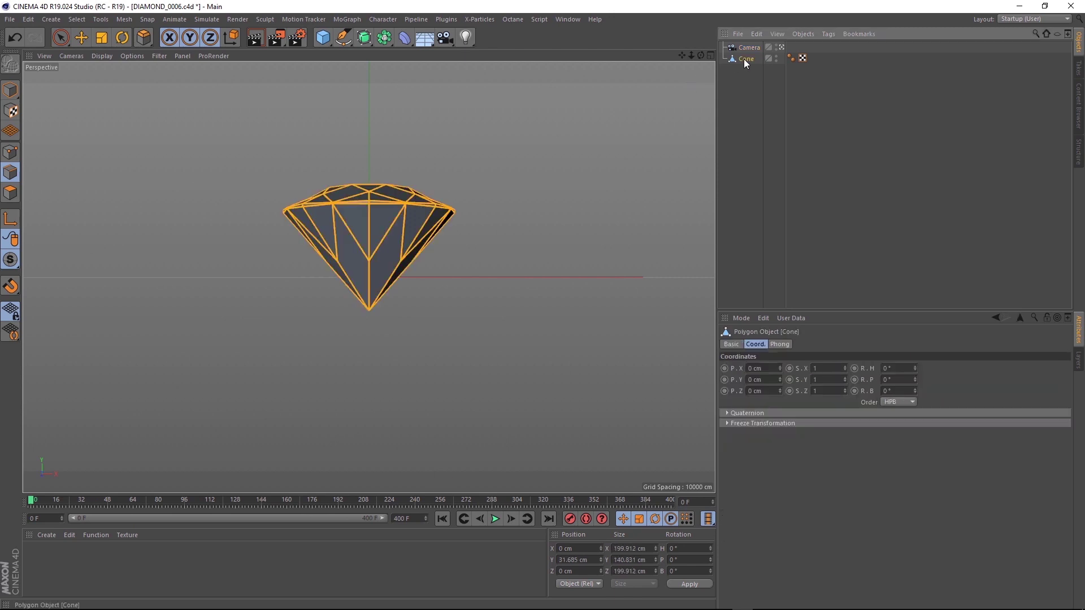
pyautogui.click(341, 20)
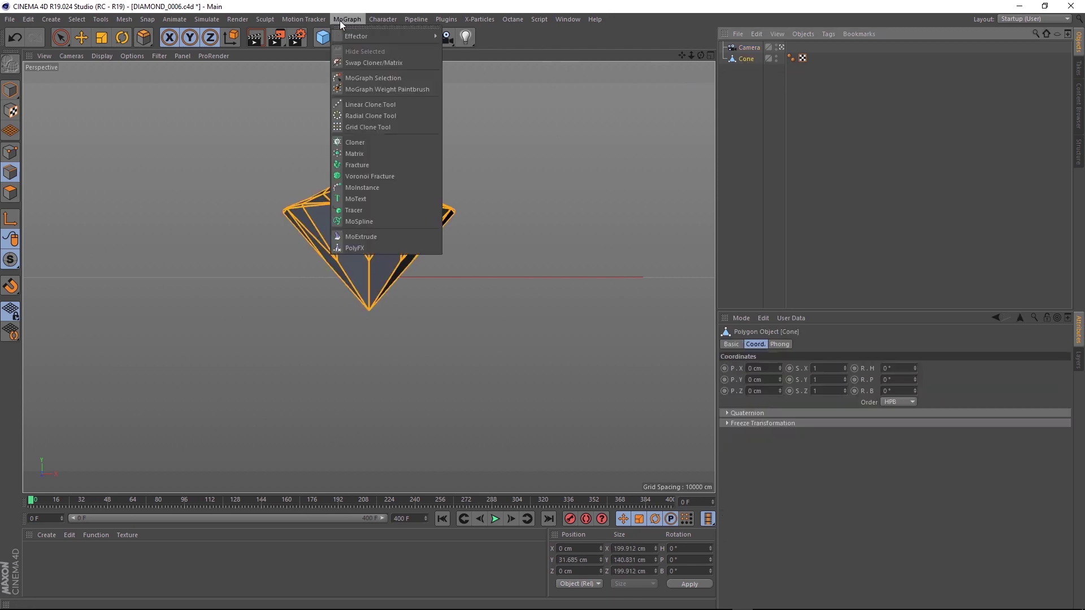
pyautogui.click(354, 143)
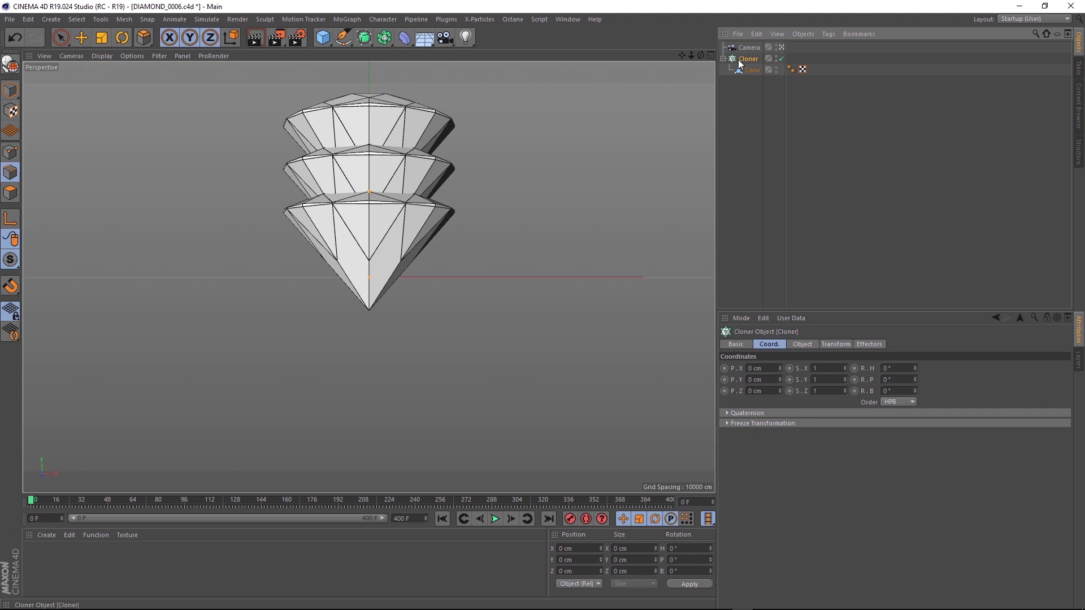
pyautogui.click(802, 344)
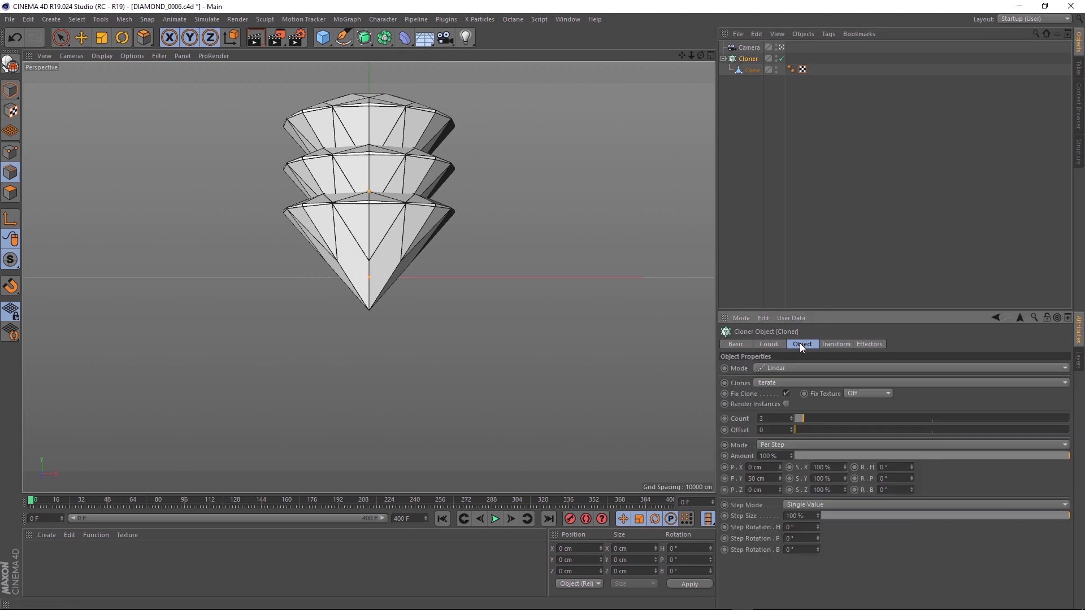
pyautogui.click(779, 368)
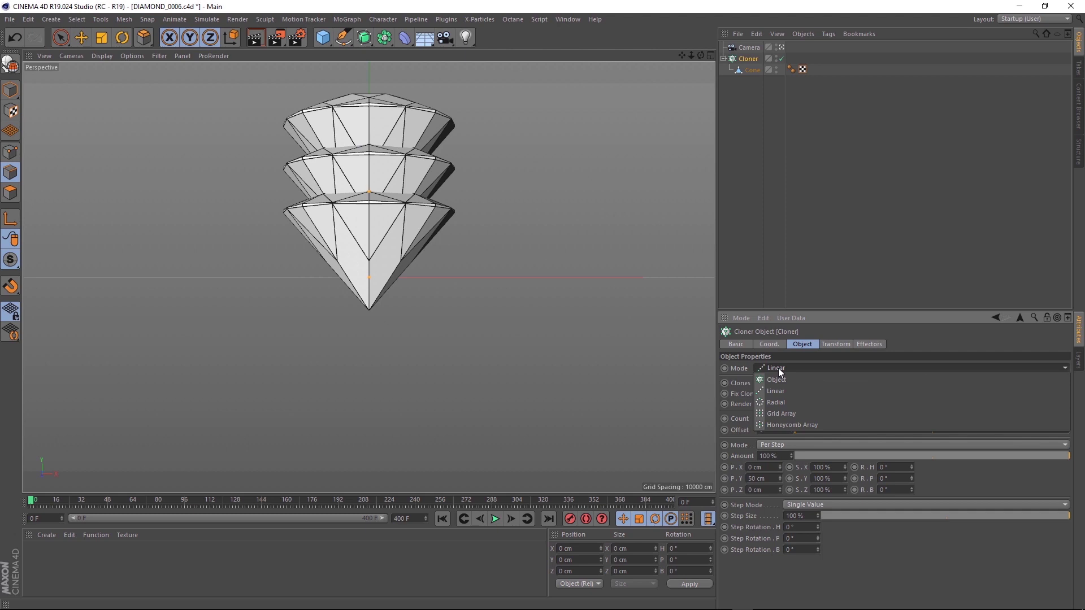
pyautogui.click(777, 425)
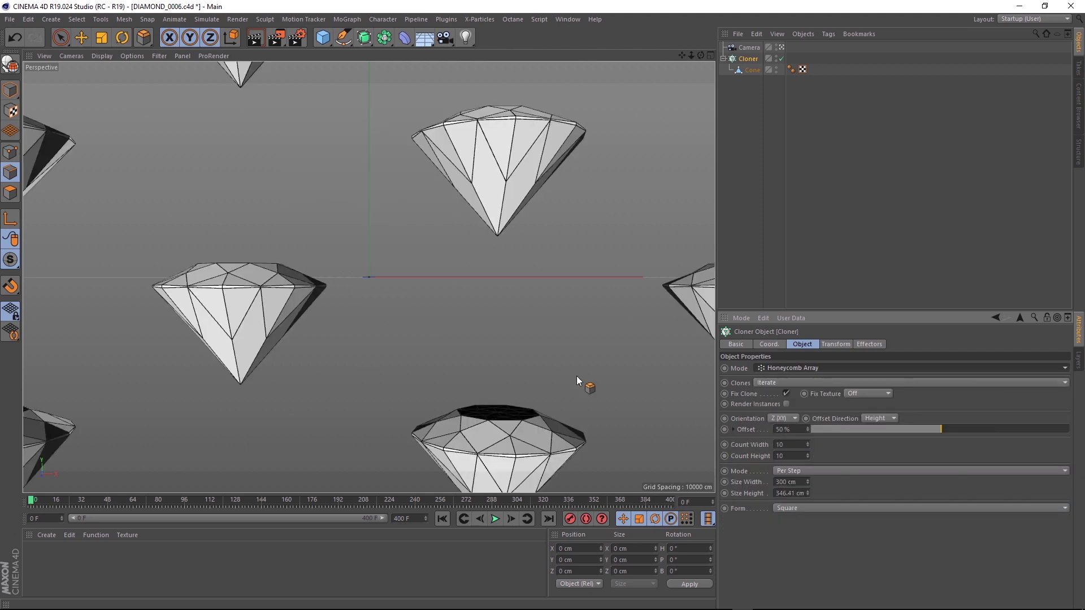
# - Move the camera back to Z -3331 cm so it frames the array of diamonds
pyautogui.click(747, 48)
pyautogui.click(782, 344)
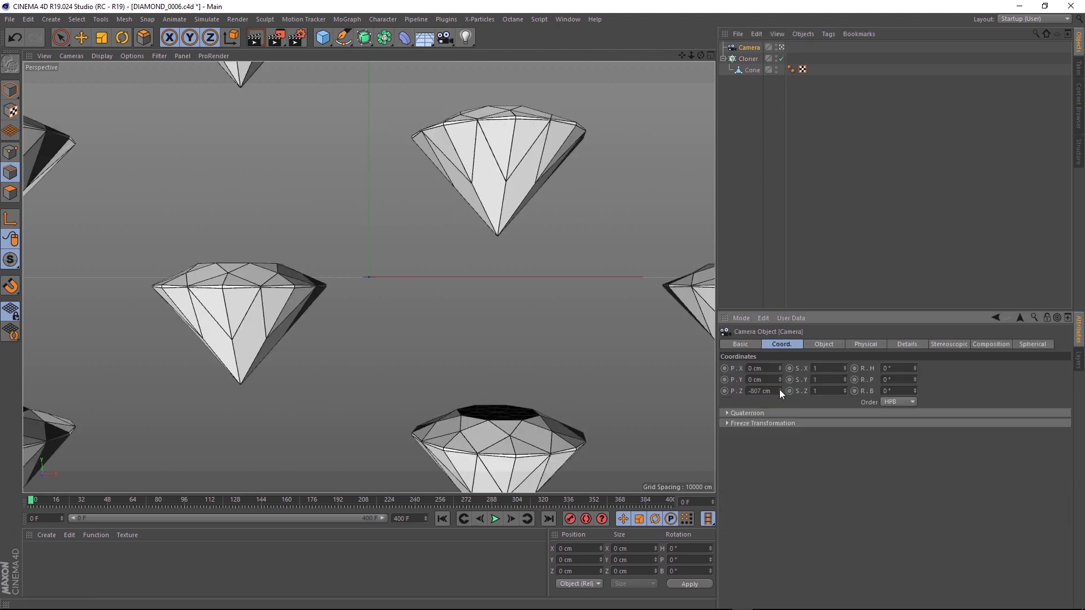
pyautogui.moveTo(779, 390)
pyautogui.mouseDown()
pyautogui.moveTo(779, 429)
pyautogui.moveTo(780, 388)
pyautogui.mouseUp()
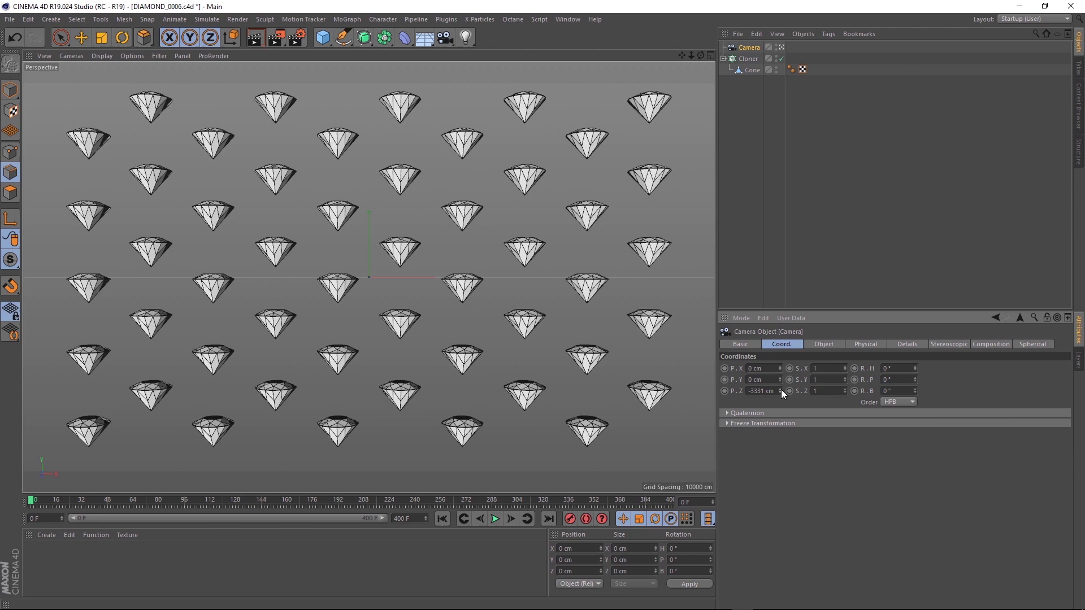
# - Add a Random effector to the Cloner
pyautogui.click(744, 59)
pyautogui.click(348, 20)
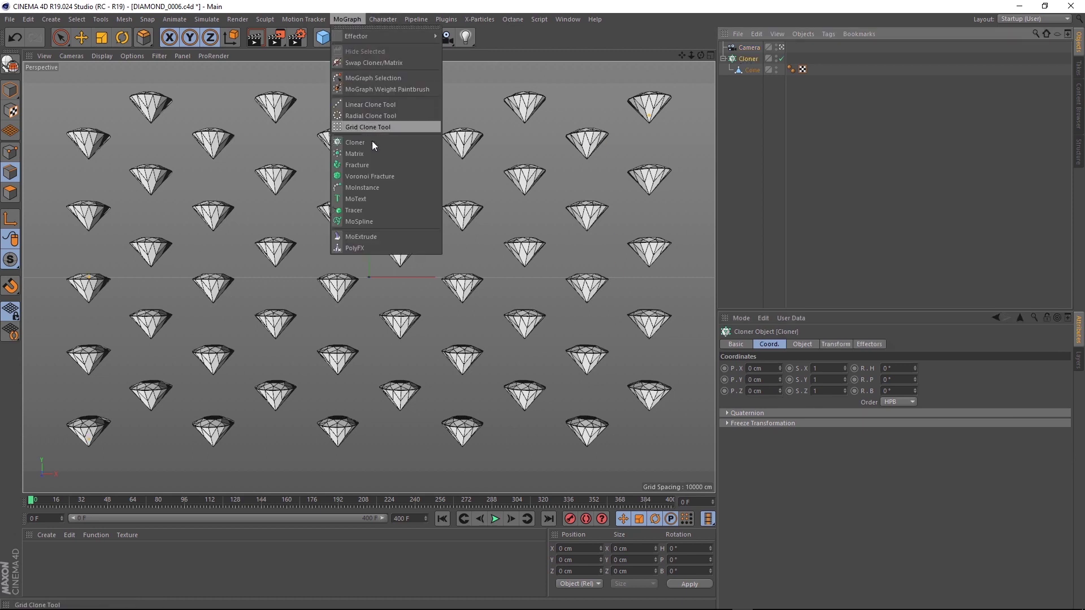
pyautogui.moveTo(374, 35)
pyautogui.click(472, 137)
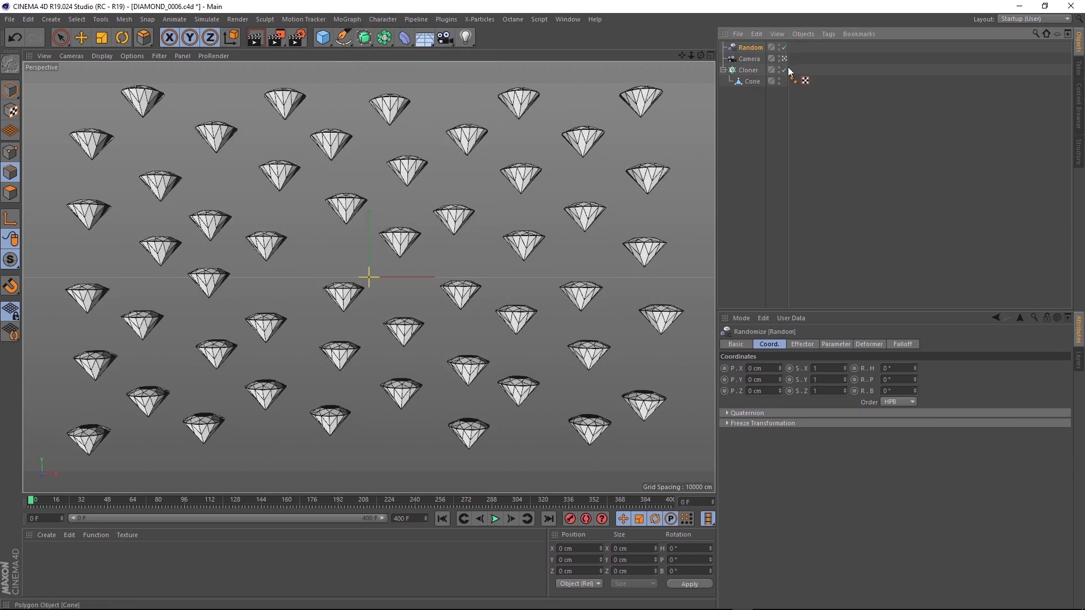
# - Enable scale variation in the Random effector with Uniform Scale and a value of 0.1
pyautogui.click(835, 344)
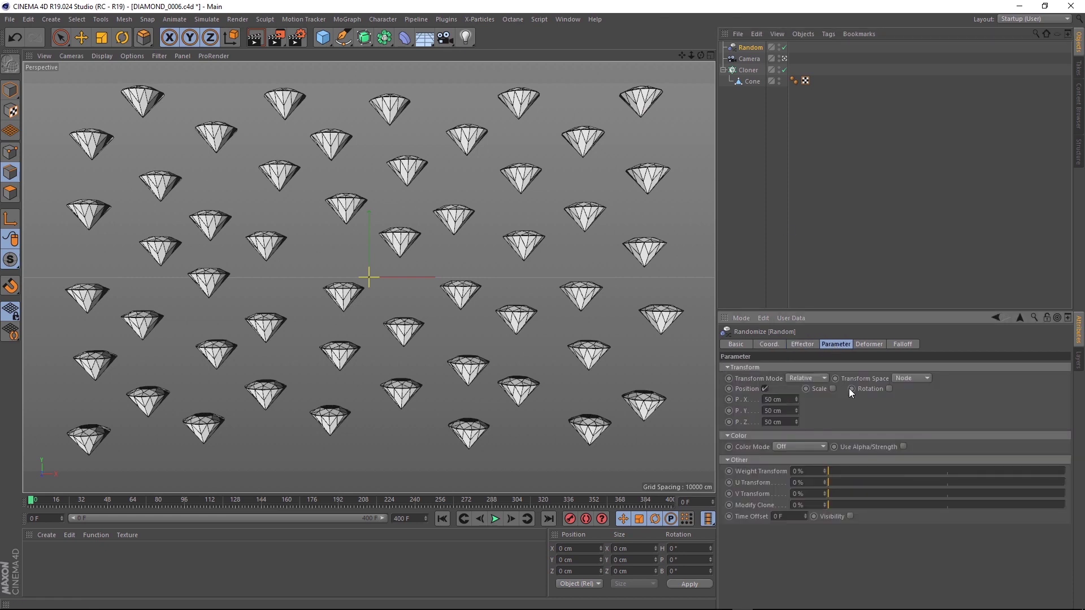
pyautogui.click(833, 388)
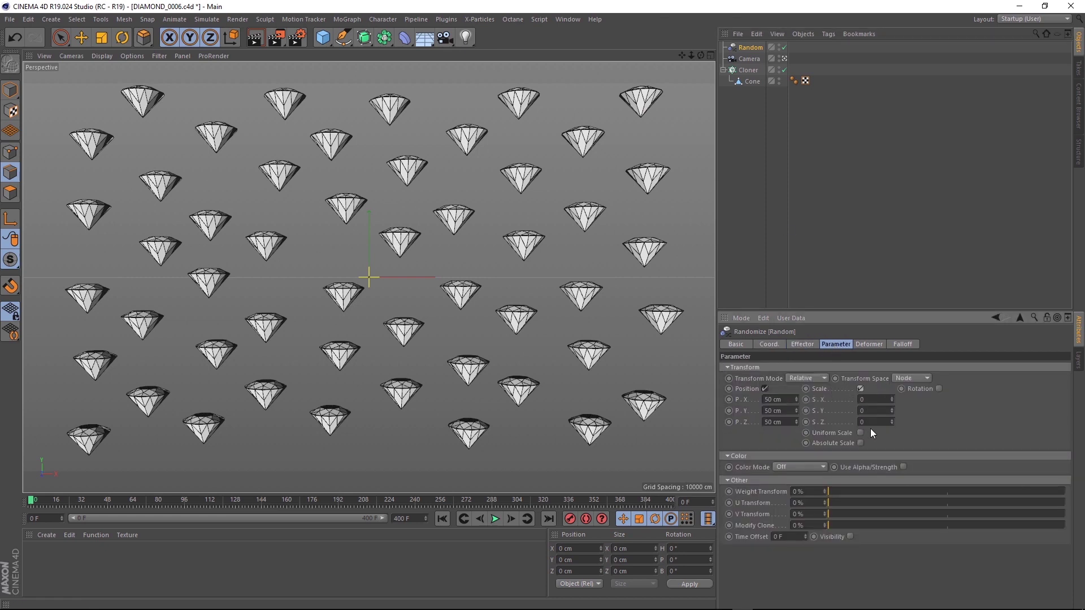
pyautogui.click(860, 433)
pyautogui.click(846, 399)
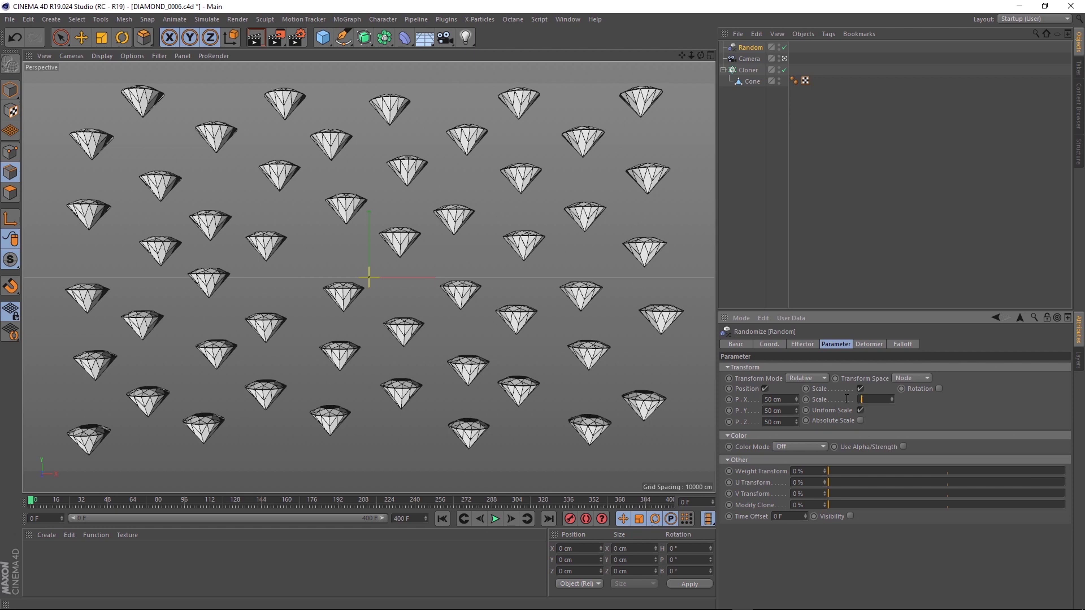
pyautogui.write('0.1')
pyautogui.press('Return')
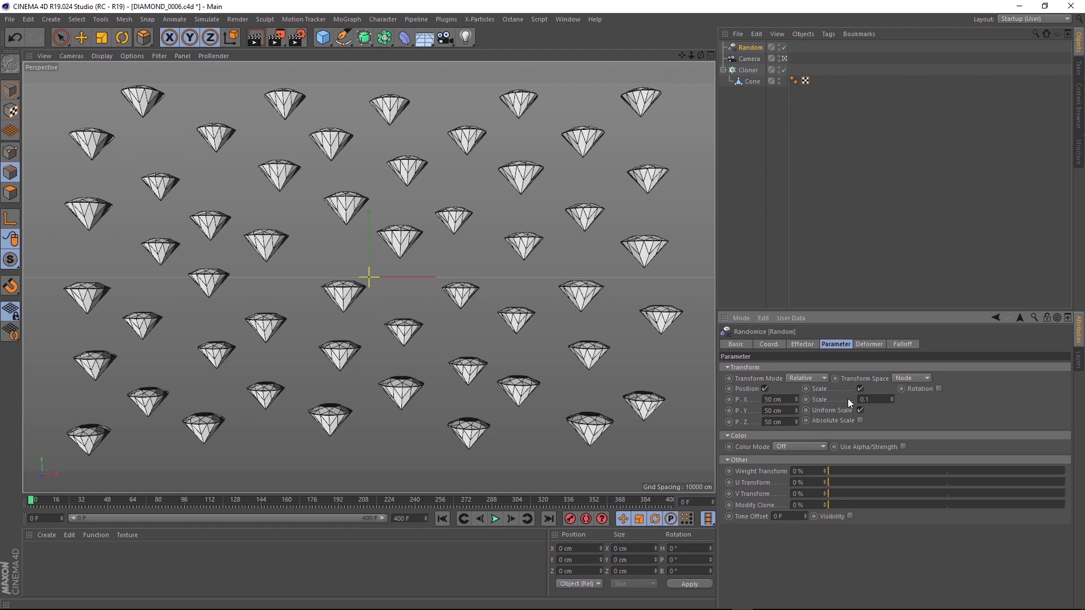
# - Enable rotation in the Random effector and set heading to 36°, pitch to 90° and bank to 86°
pyautogui.click(939, 389)
pyautogui.moveTo(969, 399)
pyautogui.mouseDown()
pyautogui.moveTo(970, 379)
pyautogui.moveTo(969, 404)
pyautogui.mouseUp()
pyautogui.moveTo(971, 422); pyautogui.dragTo(975, 395)
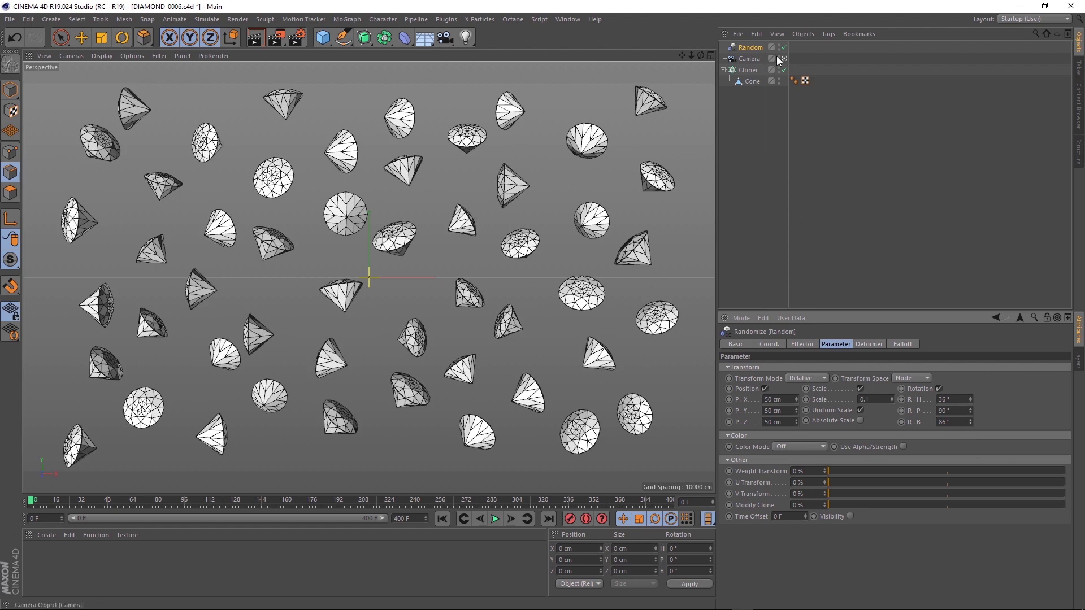
# - Keyframe the Cloner's Y position at 1899 cm on frame 0 and -1866 cm on frame 400
pyautogui.click(745, 74)
pyautogui.click(768, 344)
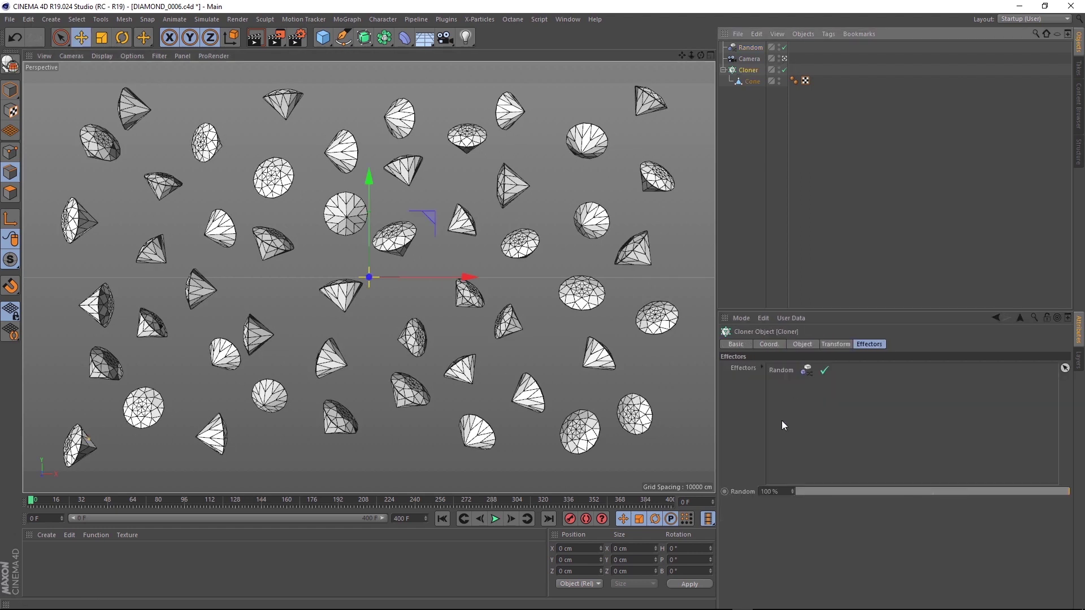
pyautogui.moveTo(780, 379); pyautogui.dragTo(782, 353)
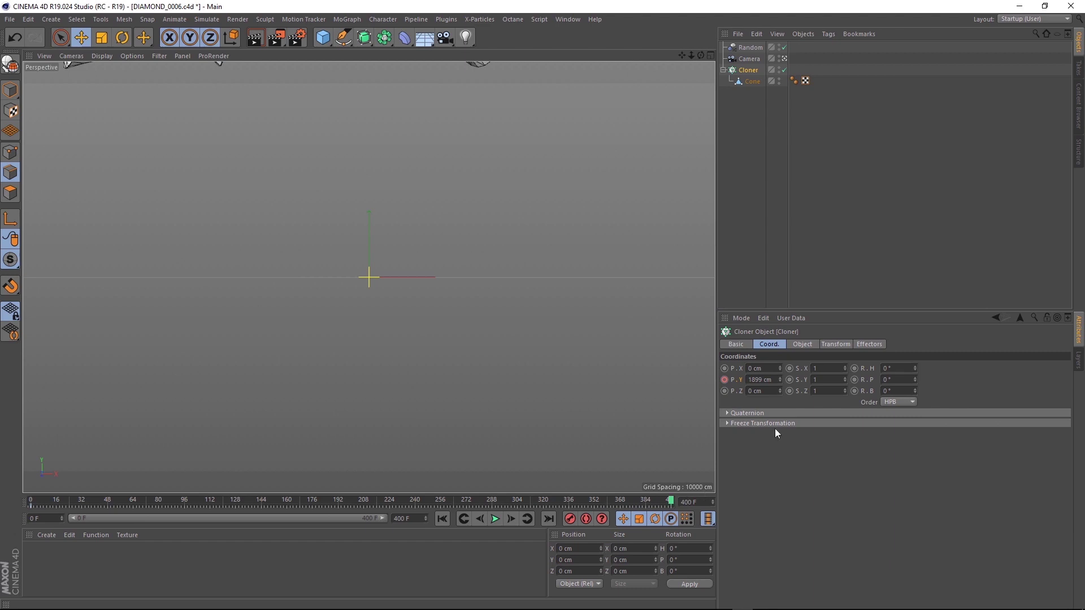
pyautogui.moveTo(782, 381); pyautogui.dragTo(782, 438)
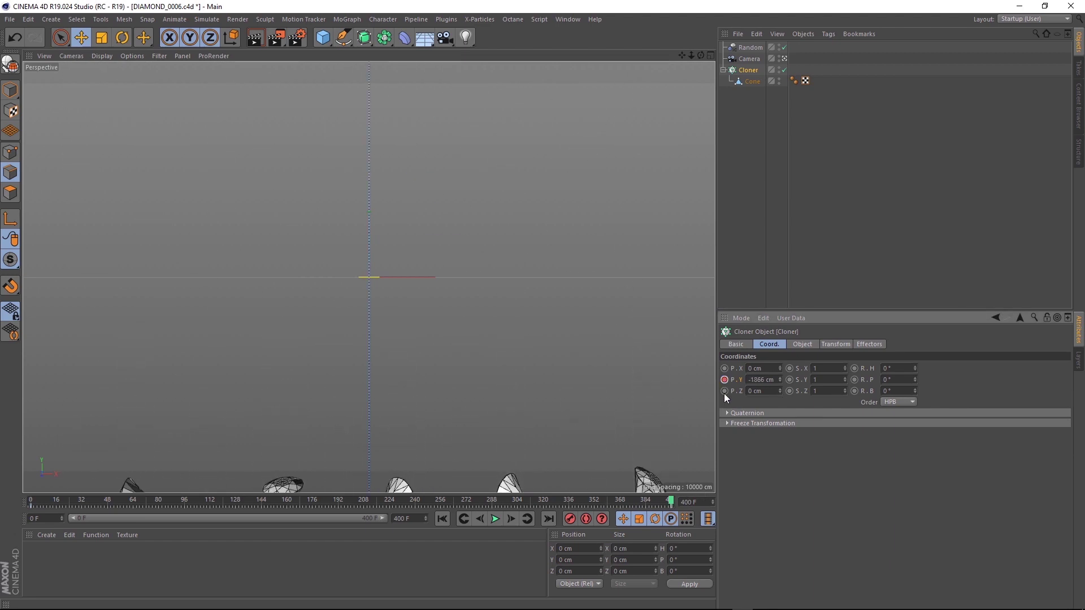
pyautogui.moveTo(674, 501); pyautogui.dragTo(374, 531)
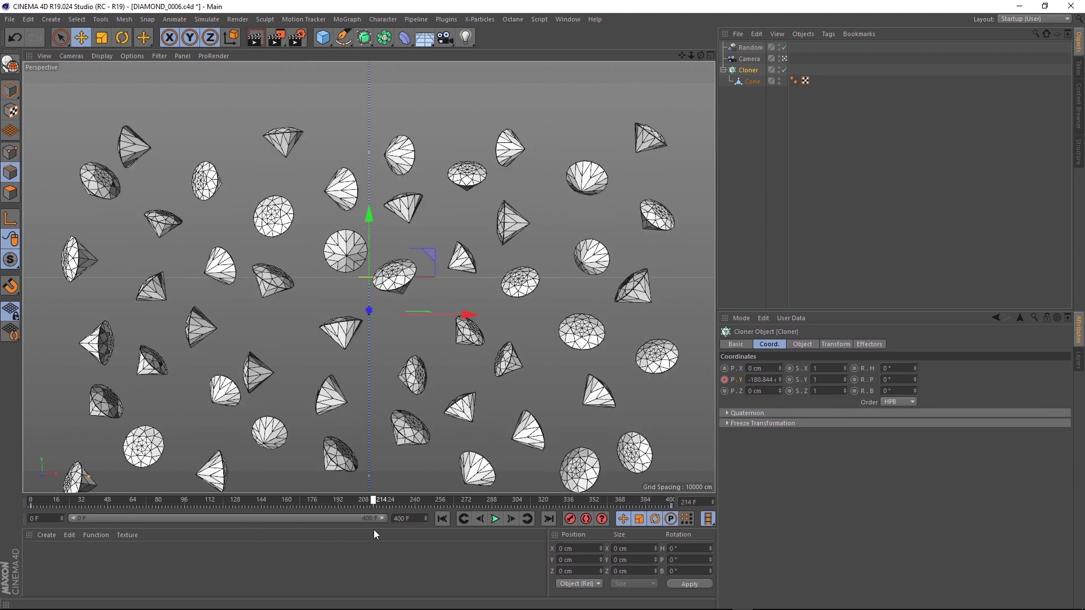
# - Make the Cloner's Y position F-curve linear and play back the falling animation
pyautogui.rightClick(739, 378)
pyautogui.moveTo(775, 383)
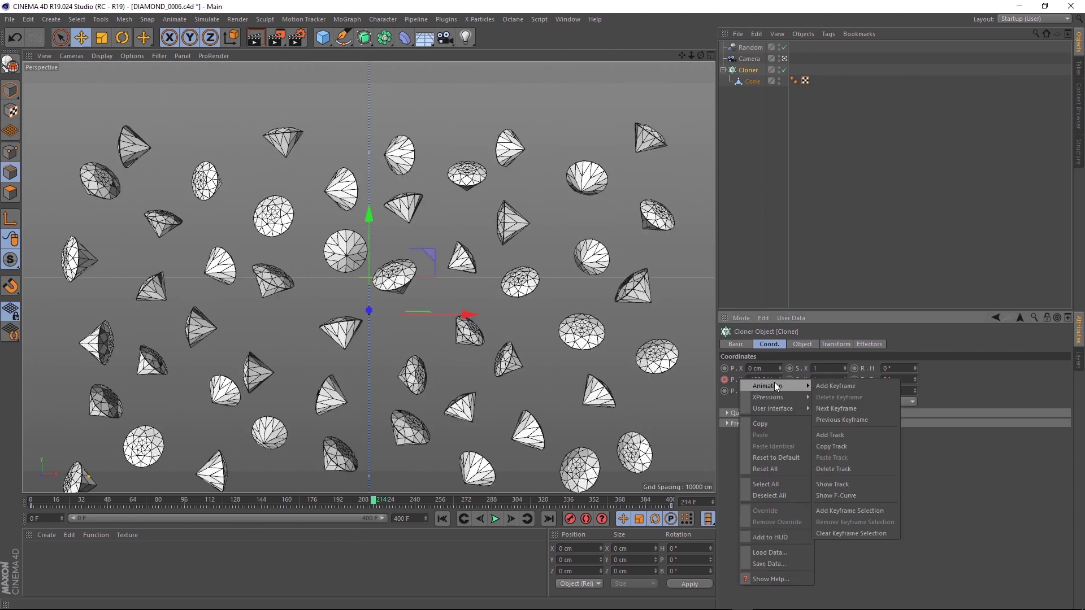
pyautogui.click(858, 495)
pyautogui.click(334, 136)
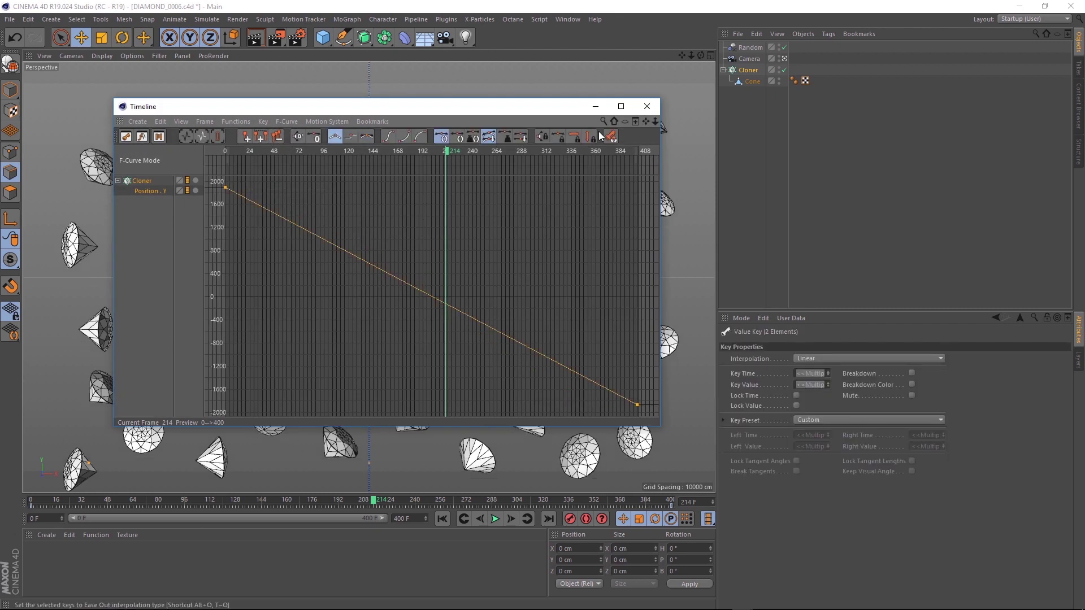
pyautogui.click(647, 106)
pyautogui.click(495, 519)
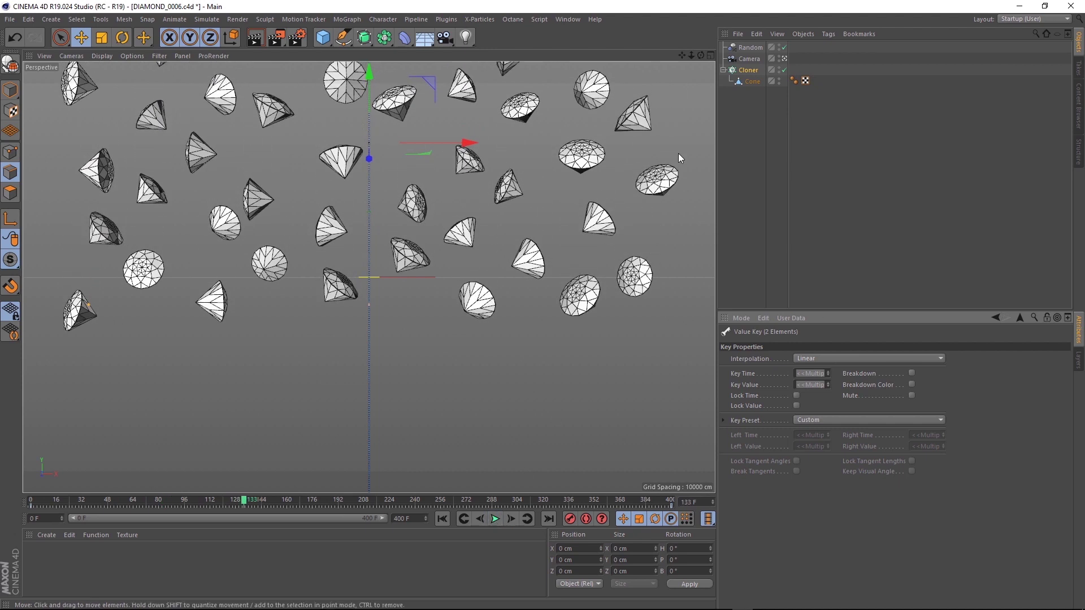
# - Add a Plain effector to the Cloner that affects rotation only, with position turned off
pyautogui.click(744, 70)
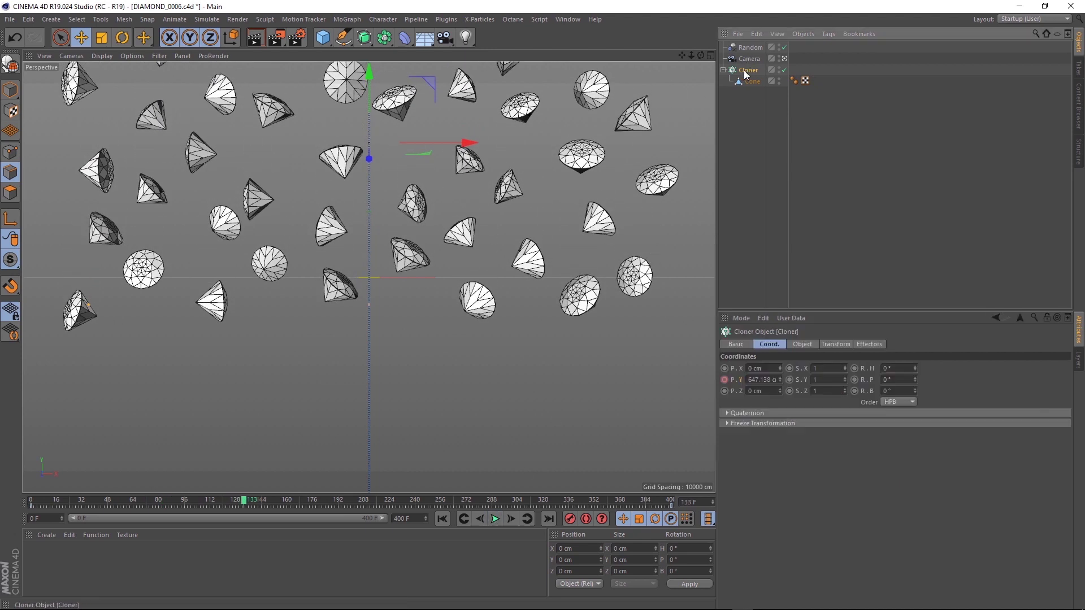
pyautogui.click(347, 19)
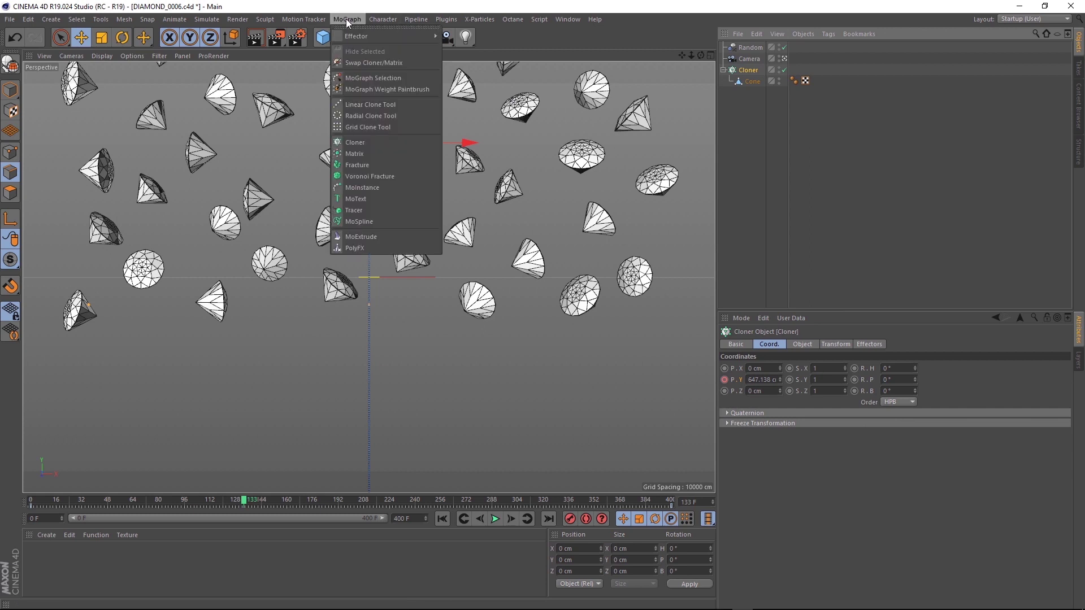
pyautogui.moveTo(354, 35)
pyautogui.click(463, 51)
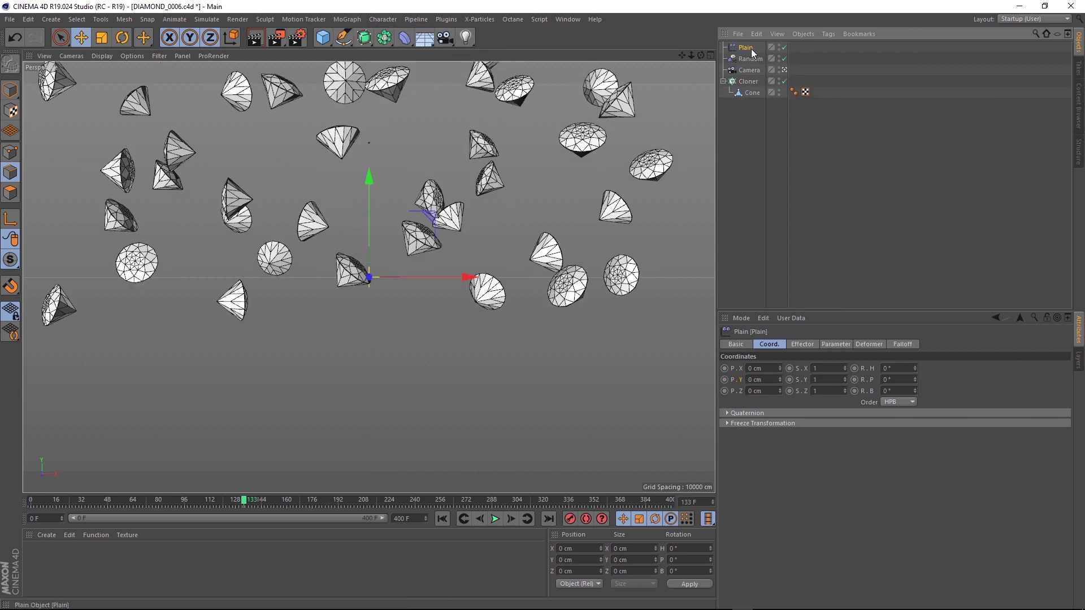
pyautogui.click(836, 344)
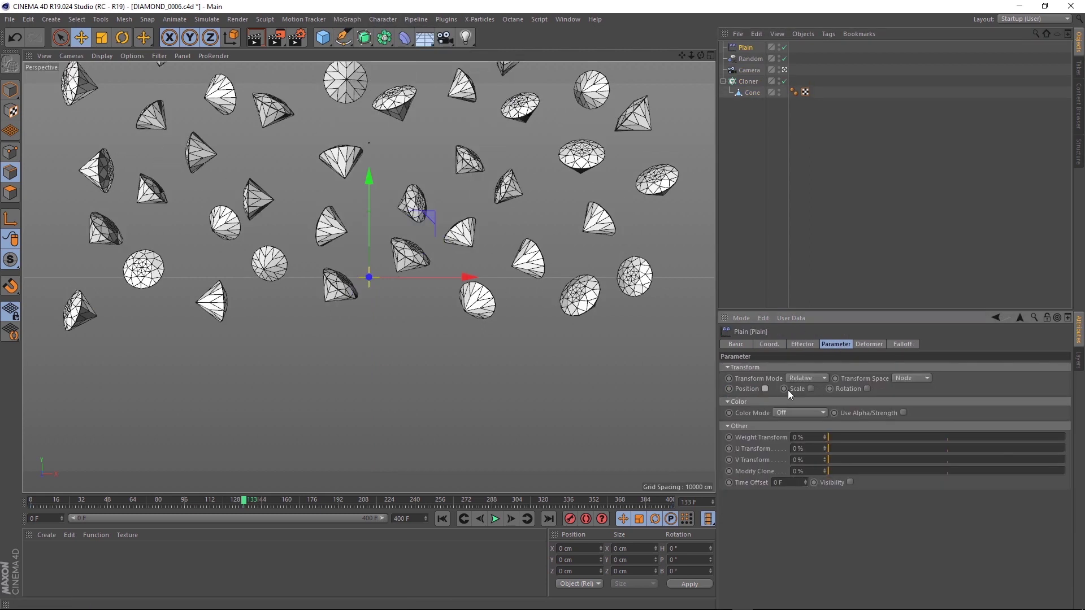
pyautogui.click(867, 389)
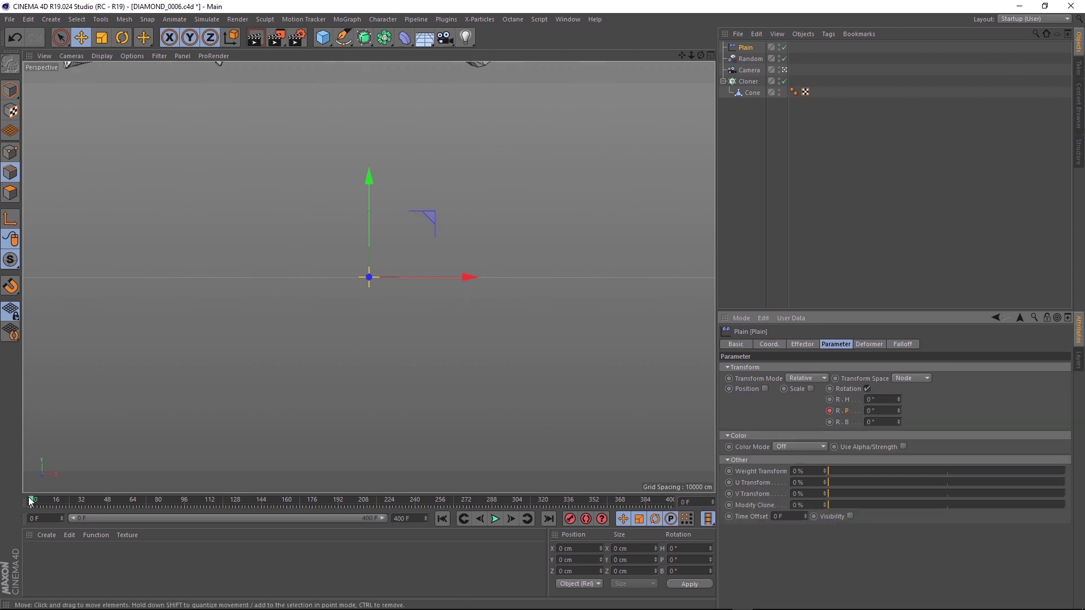
# - Keyframe the Plain effector's pitch at 0° on frame 0 and 201° on frame 400, using Object transform space
pyautogui.moveTo(30, 501); pyautogui.dragTo(570, 518)
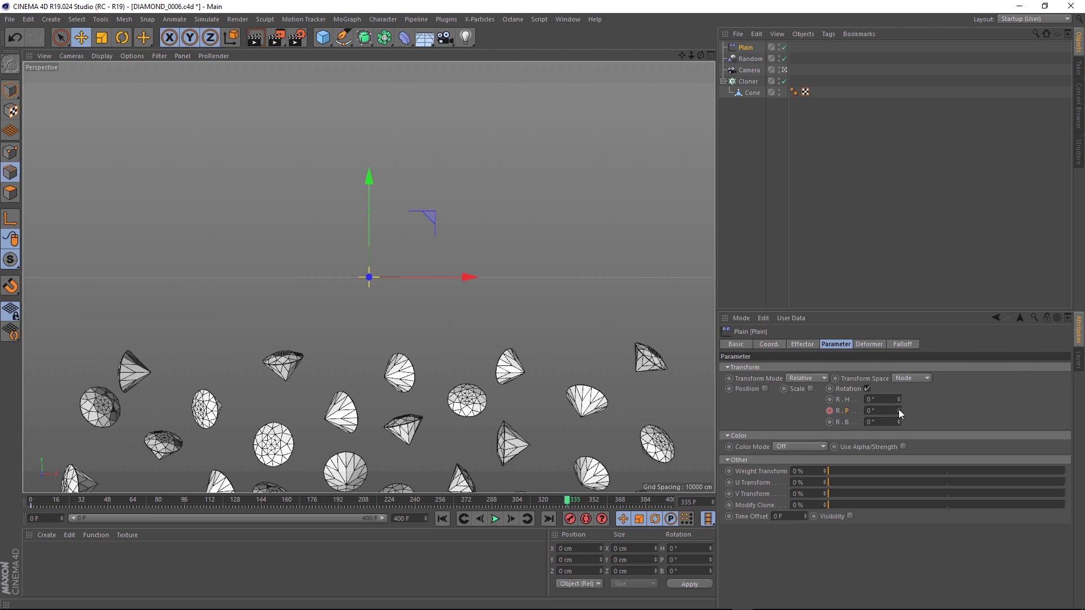
pyautogui.moveTo(899, 414); pyautogui.dragTo(900, 378)
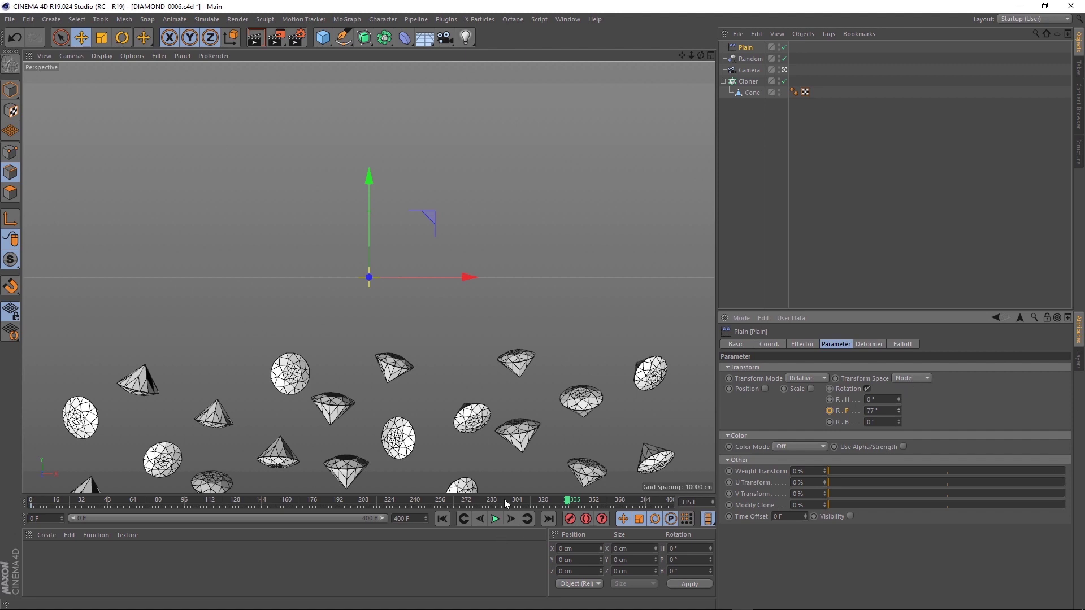
pyautogui.moveTo(557, 497); pyautogui.dragTo(376, 487)
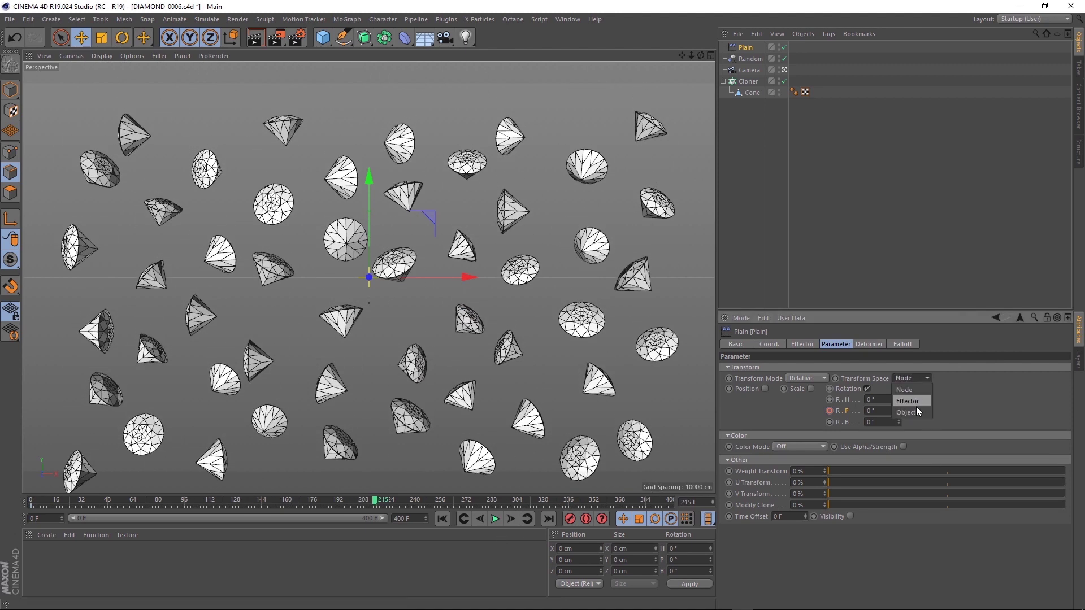
pyautogui.moveTo(899, 411); pyautogui.dragTo(899, 465)
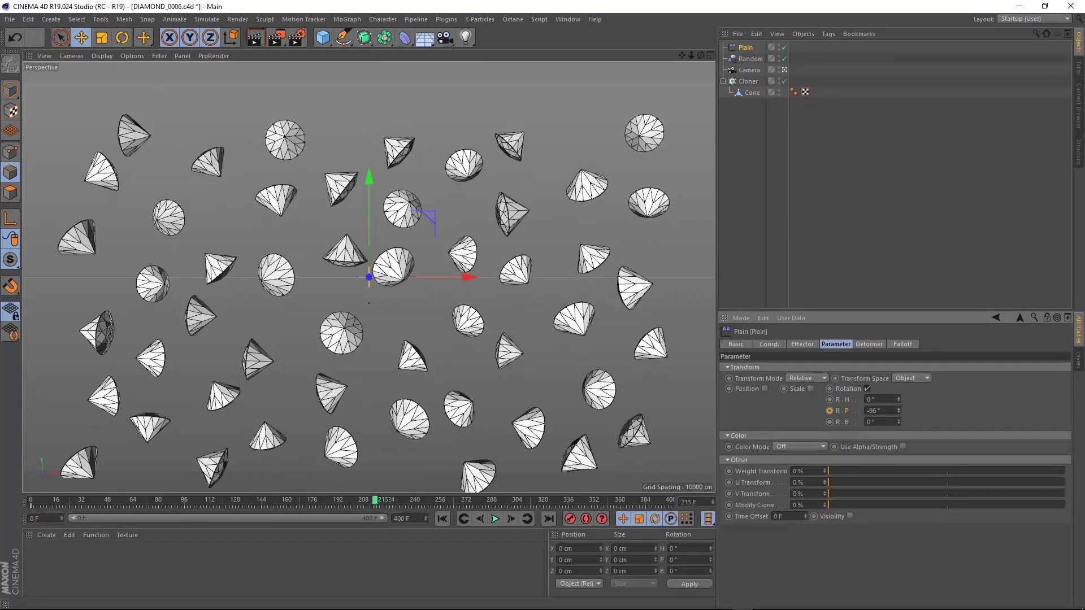
pyautogui.hotkey('ctrl', 'z')
pyautogui.moveTo(381, 501); pyautogui.dragTo(887, 452)
pyautogui.click(899, 408)
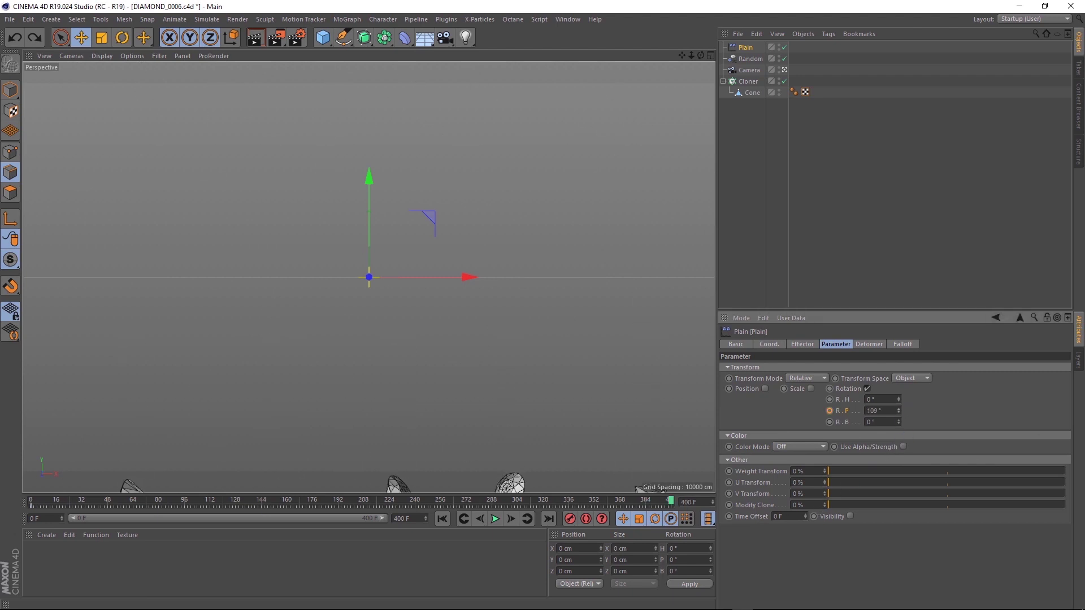
# - Make the Plain effector's pitch rotation F-curve linear and play back the spinning diamonds
pyautogui.rightClick(848, 413)
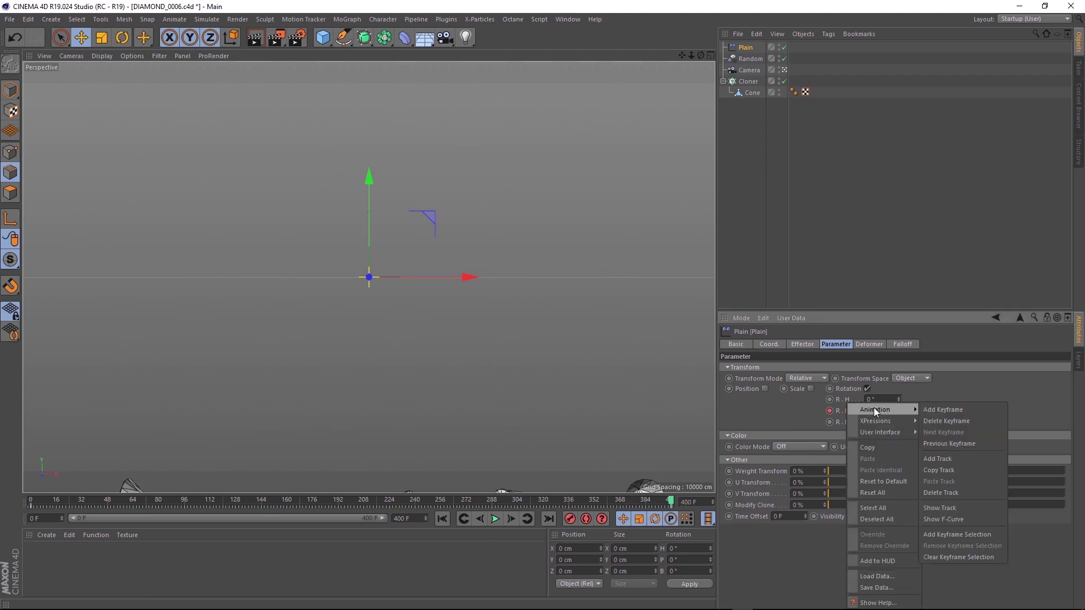
pyautogui.click(959, 518)
pyautogui.hotkey('ctrl', 'a')
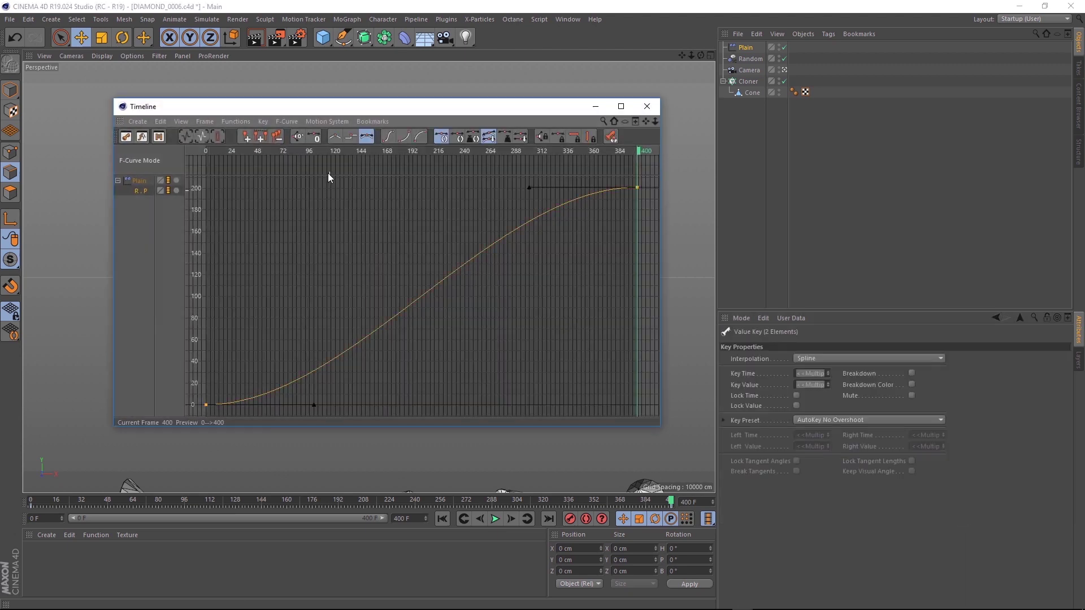
pyautogui.click(645, 107)
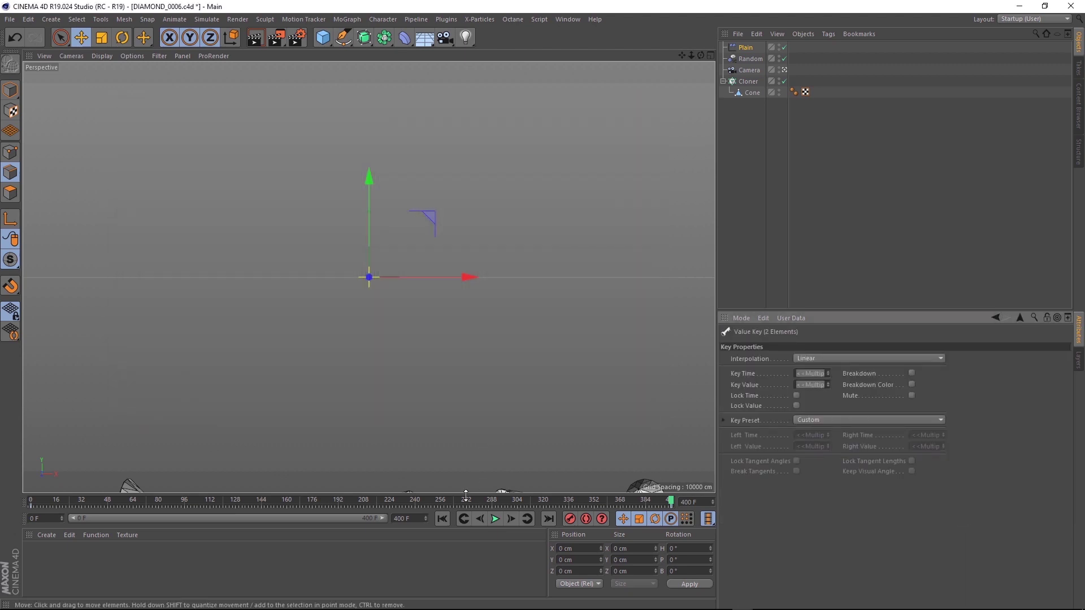
pyautogui.click(495, 519)
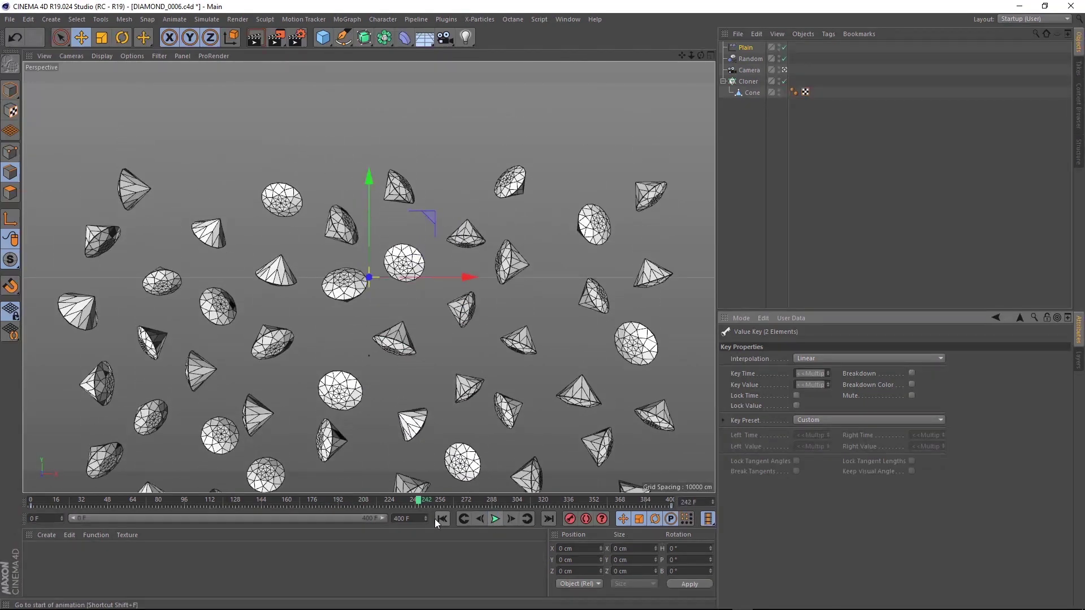
# - Set the Random effector's Z position variation to 2308 cm and play back the animation
pyautogui.click(746, 59)
pyautogui.moveTo(795, 422); pyautogui.dragTo(794, 402)
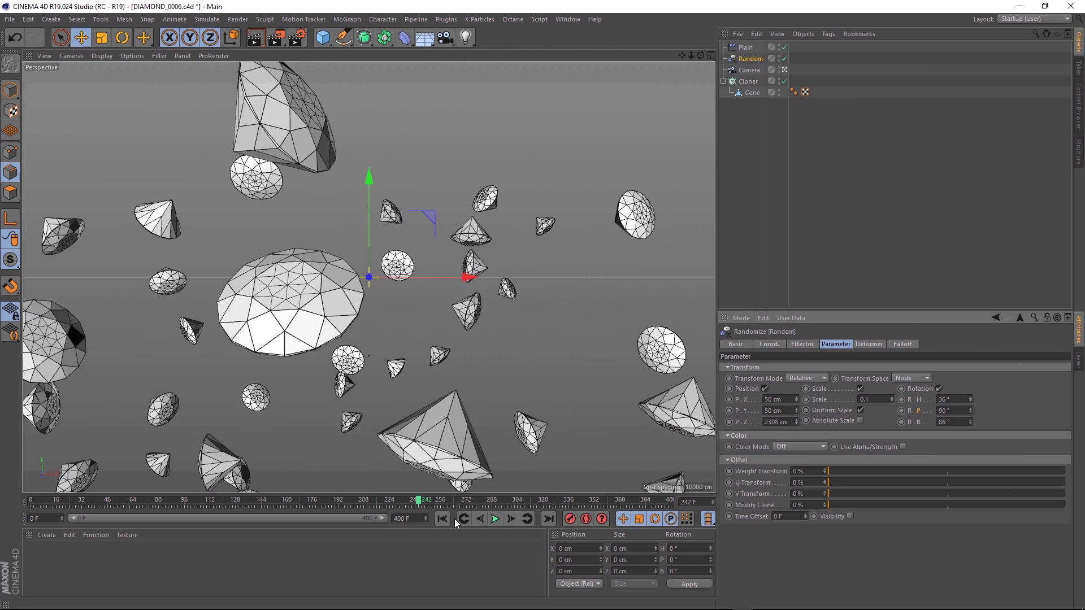
pyautogui.click(495, 518)
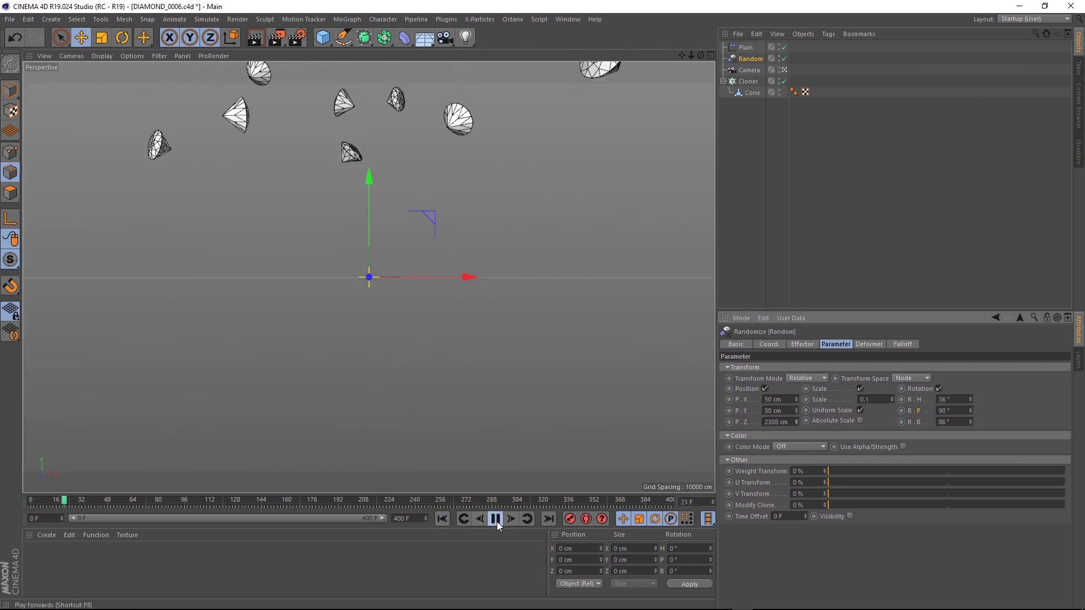